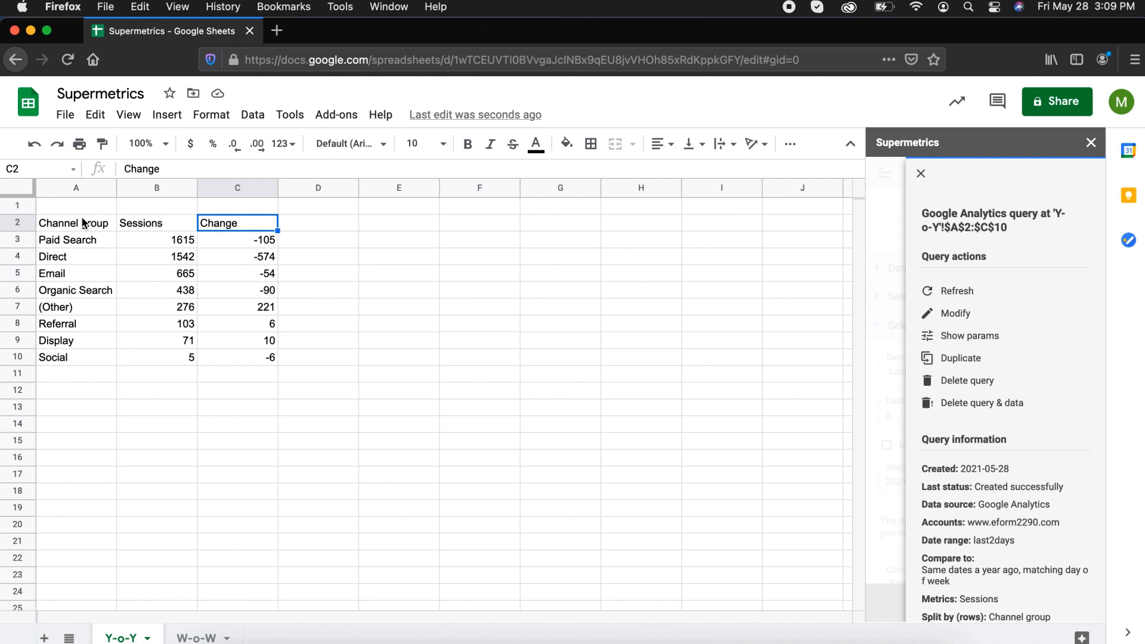
Step: Open the Google Analytics query in cell A2 of Y-o-Y for modification and examine its date range options
left_click(83, 222)
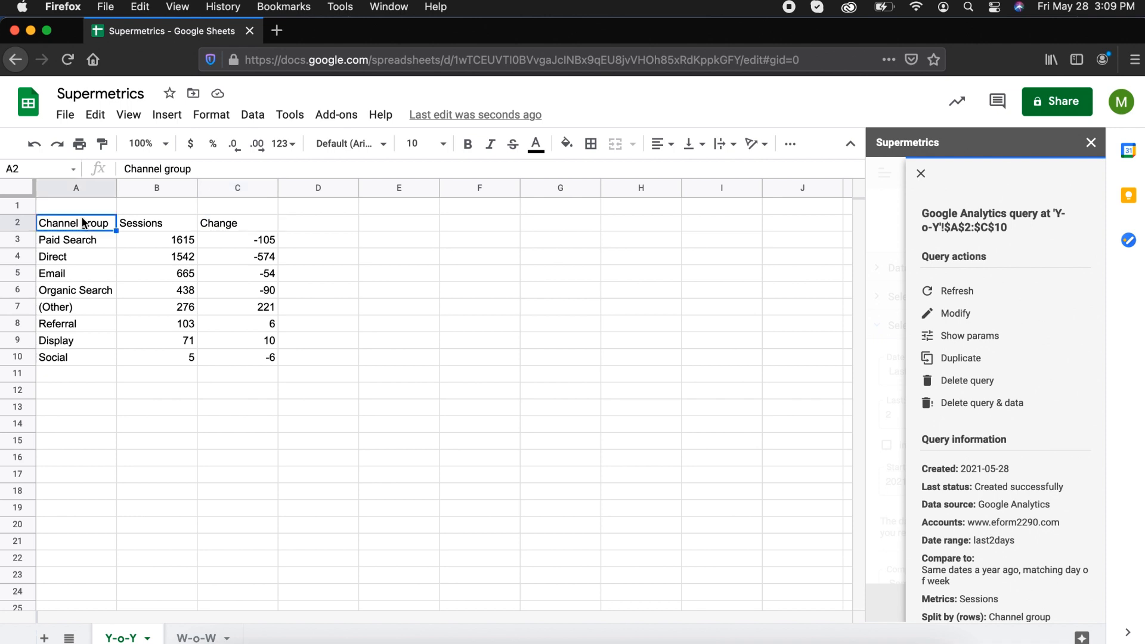
left_click(962, 313)
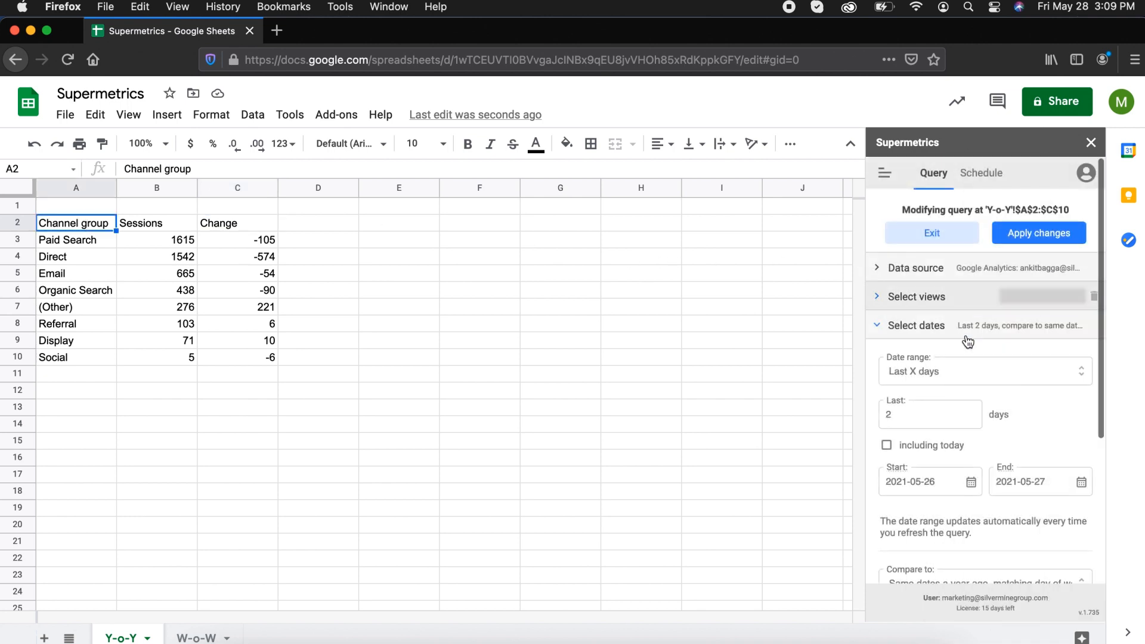
left_click(968, 368)
left_click(950, 366)
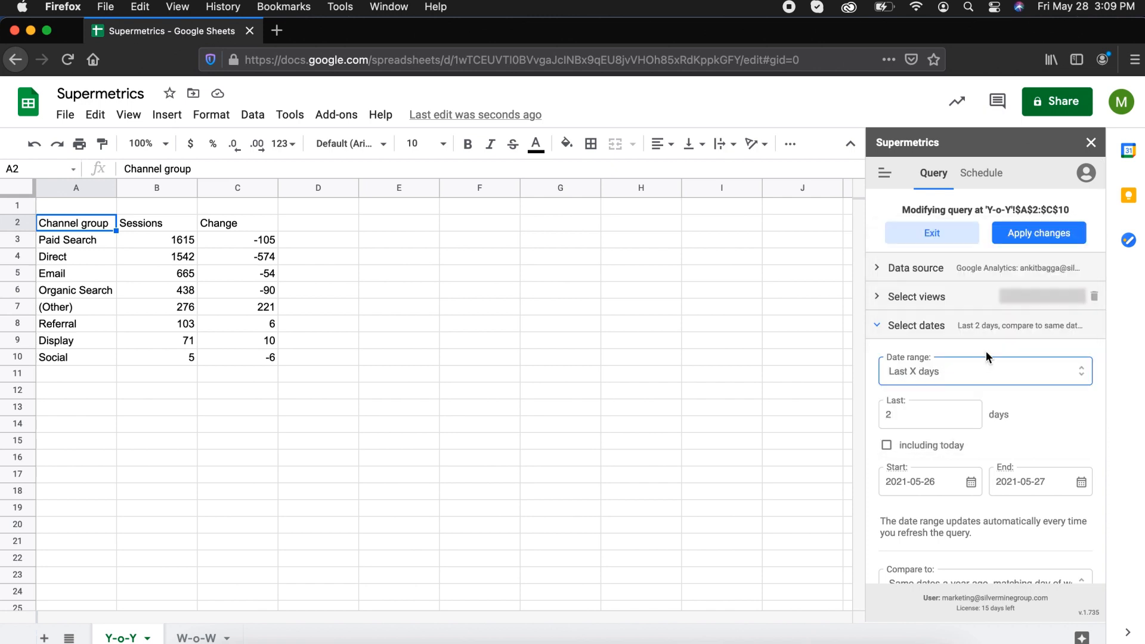
left_click(955, 370)
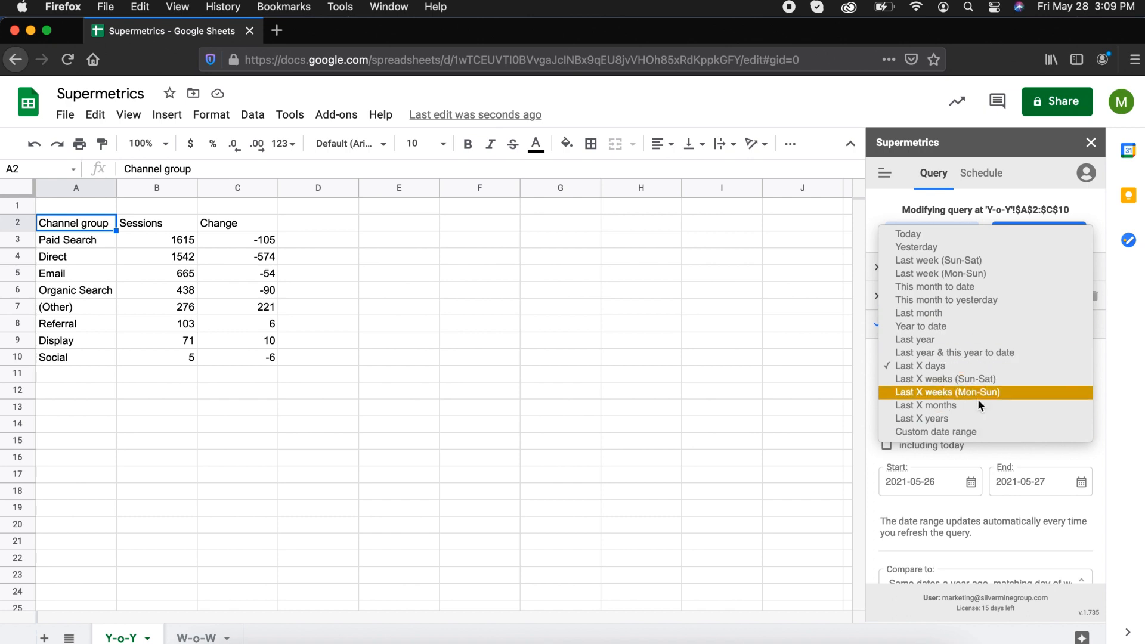
left_click(985, 448)
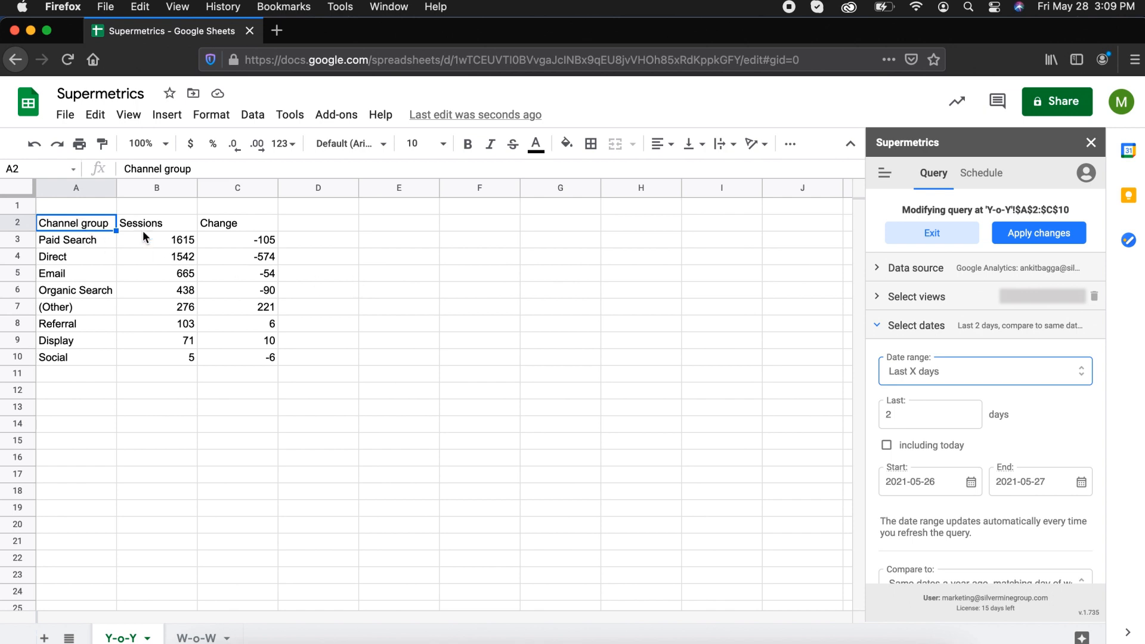
left_click(971, 375)
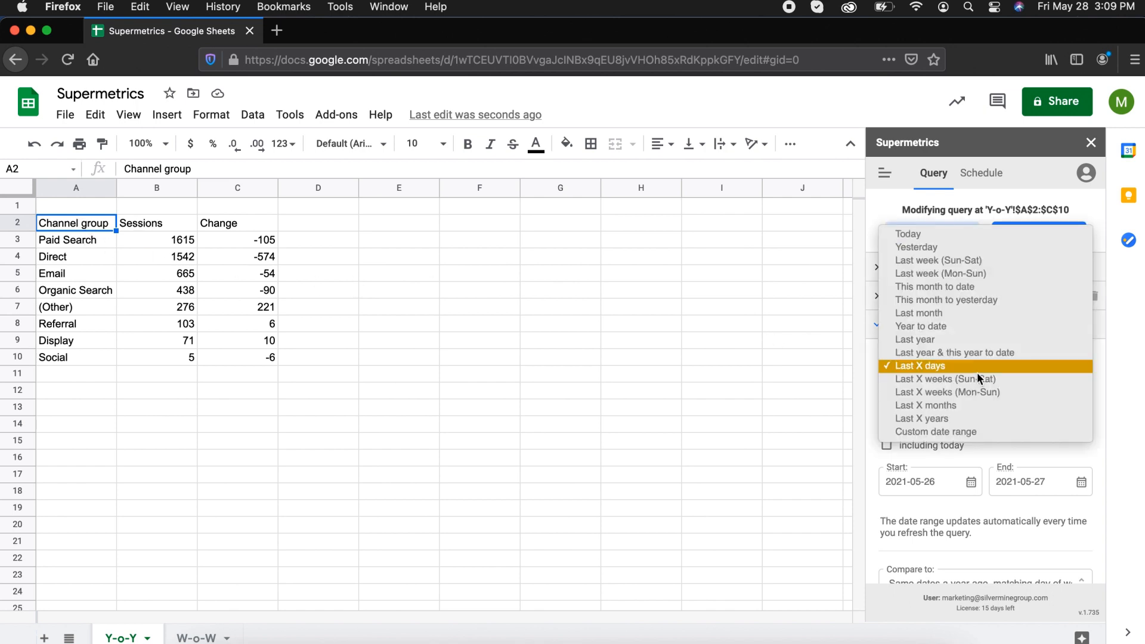
left_click(967, 372)
Step: Examine the query's comparison period options and its comparison type, metric and dimension settings
scroll(928, 417, "down", 3)
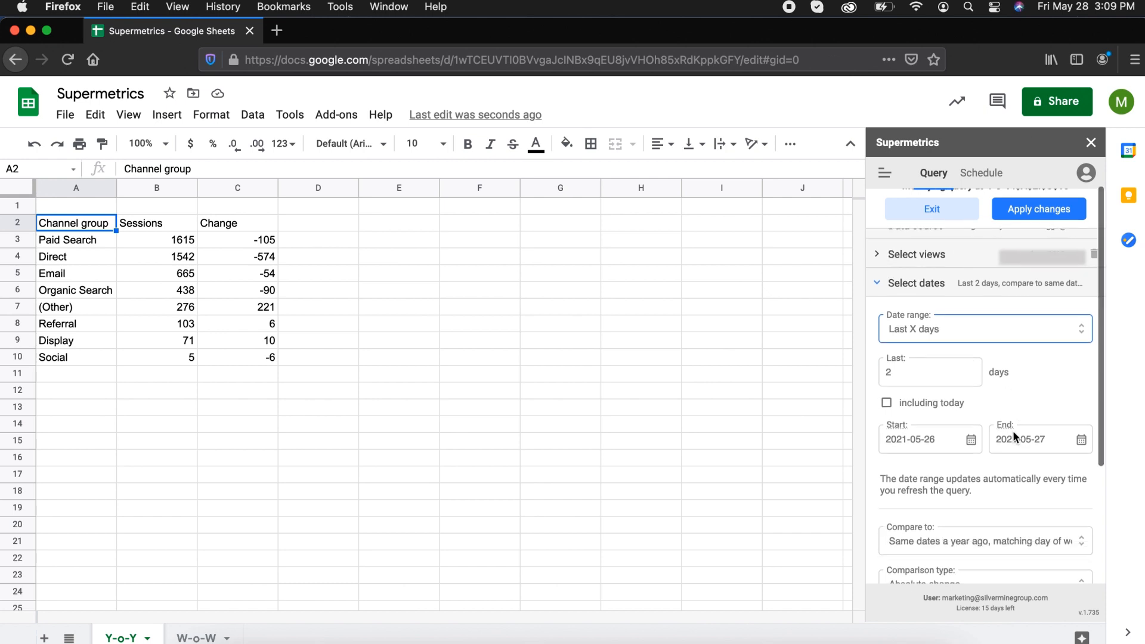
scroll(930, 459, "down", 2)
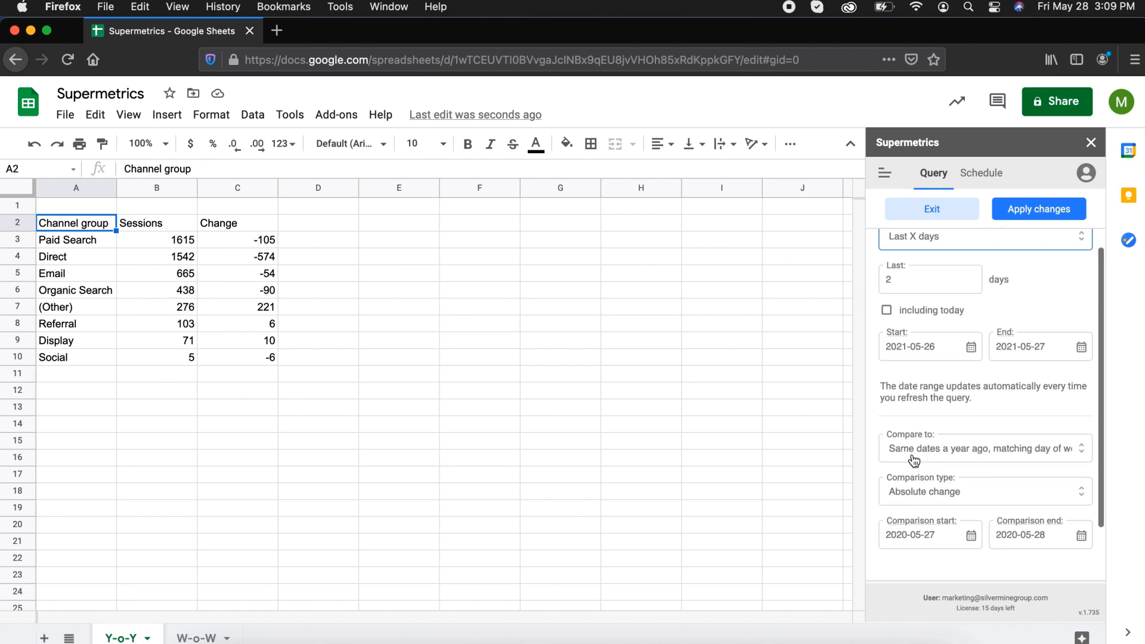
left_click(962, 461)
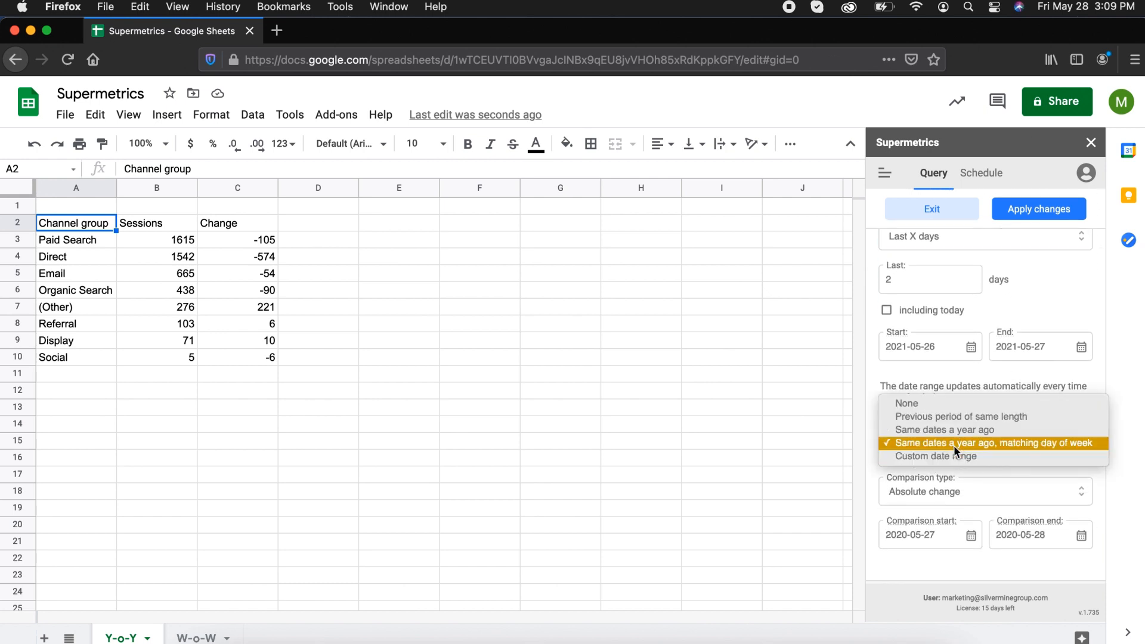
left_click(1025, 446)
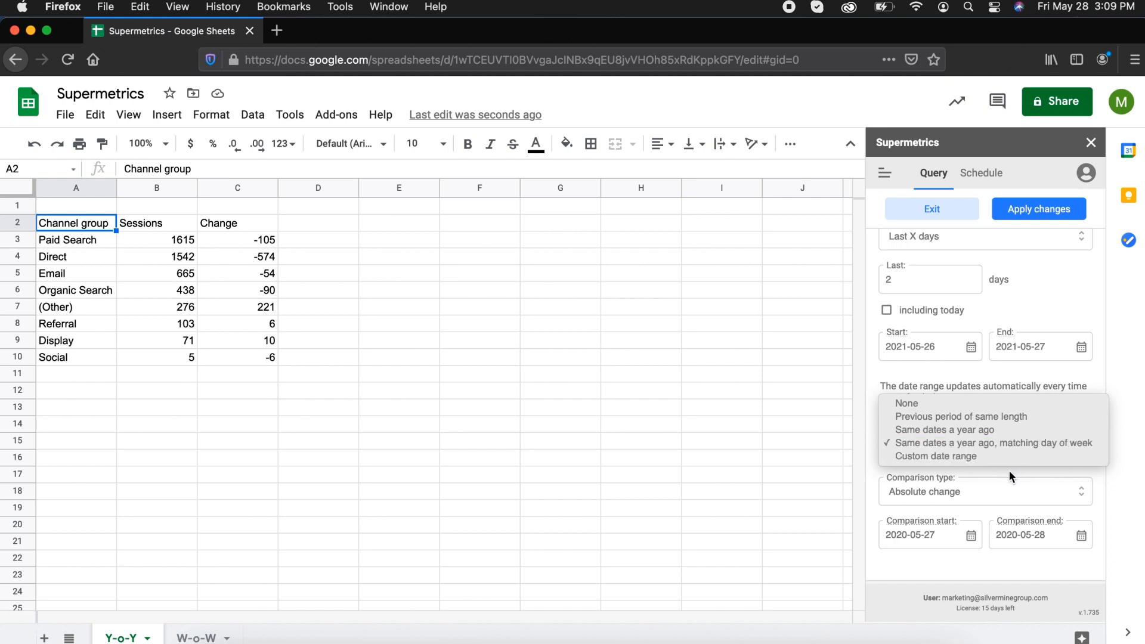
scroll(991, 509, "down", 2)
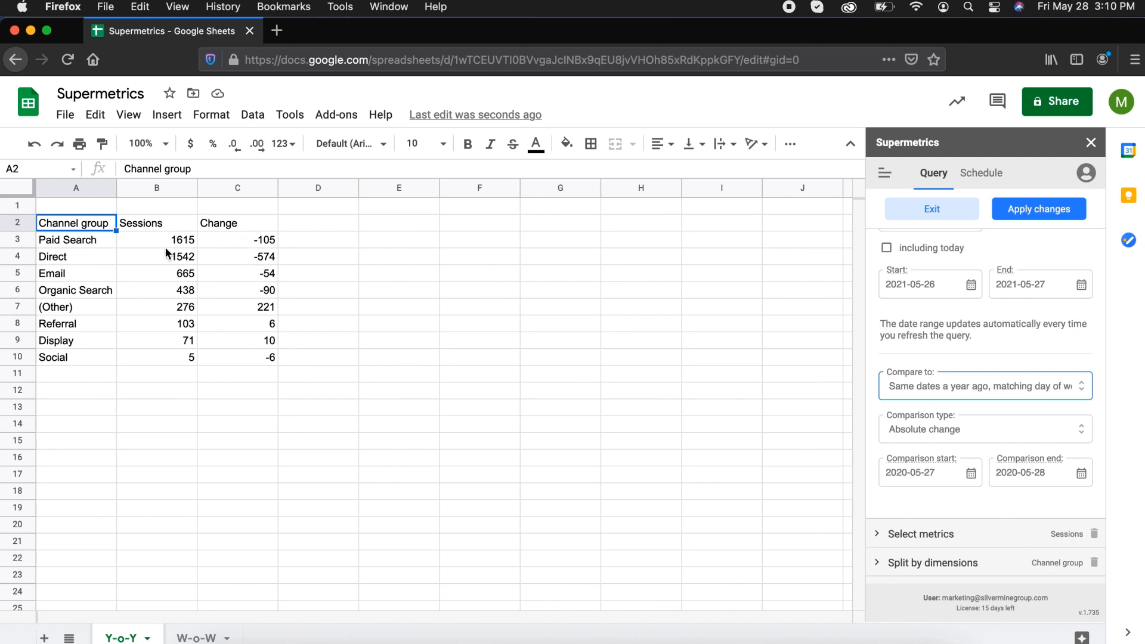
scroll(1014, 425, "down", 1)
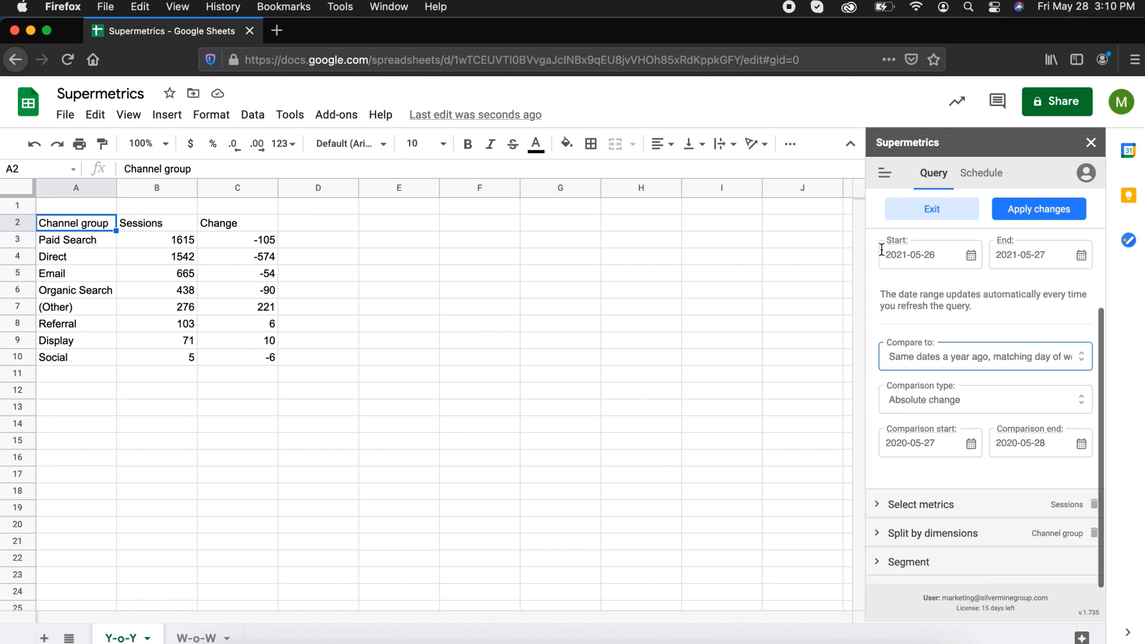
scroll(1018, 431, "down", 2)
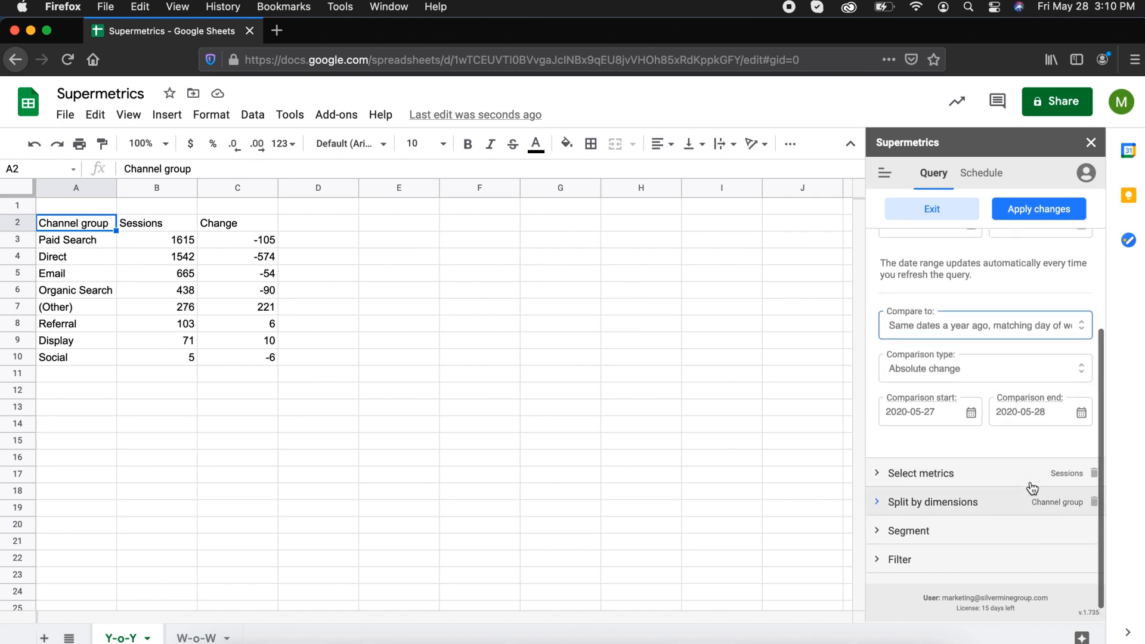
scroll(1027, 485, "up", 8)
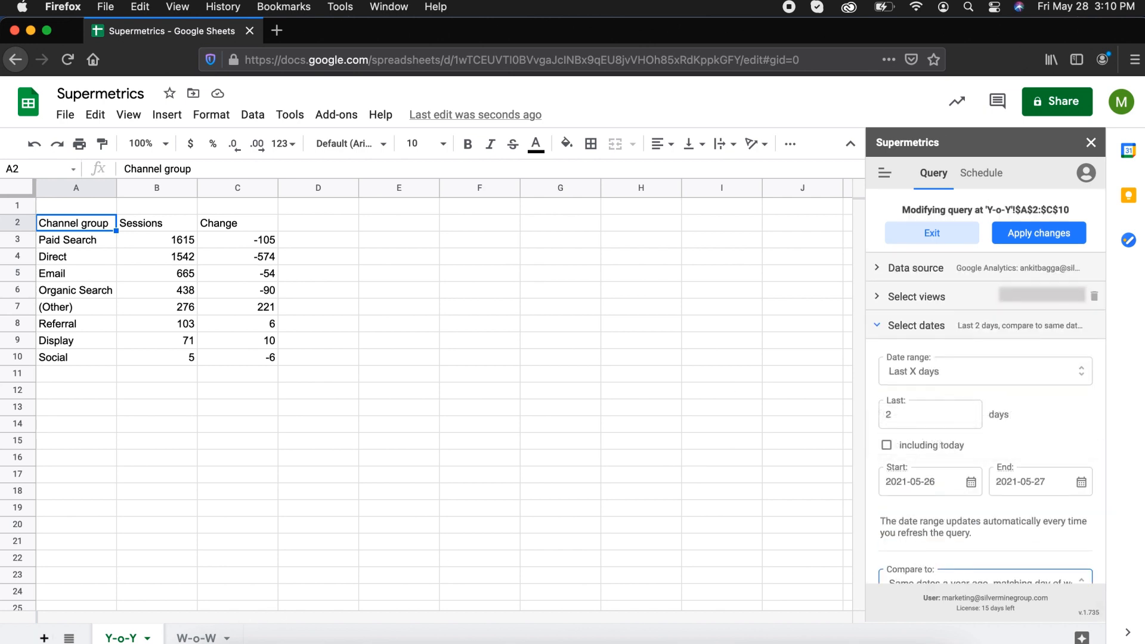
Step: Show the SupermetricsQueries sheet and select the query's date range type in cell Q21
left_click(68, 637)
left_click(123, 606)
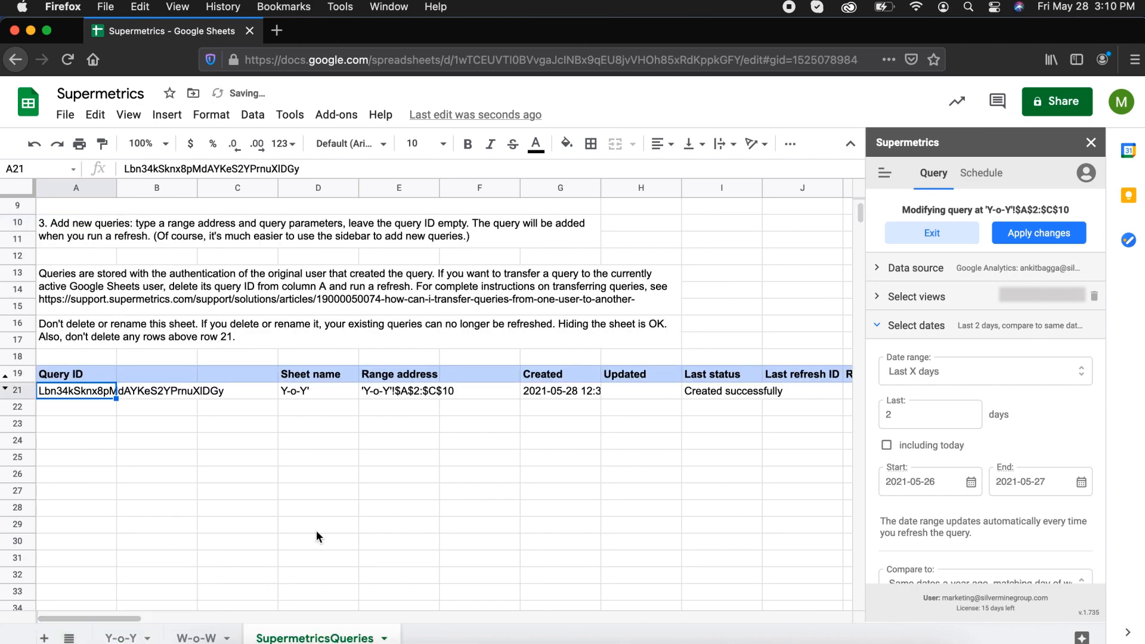
scroll(373, 457, "right", 8)
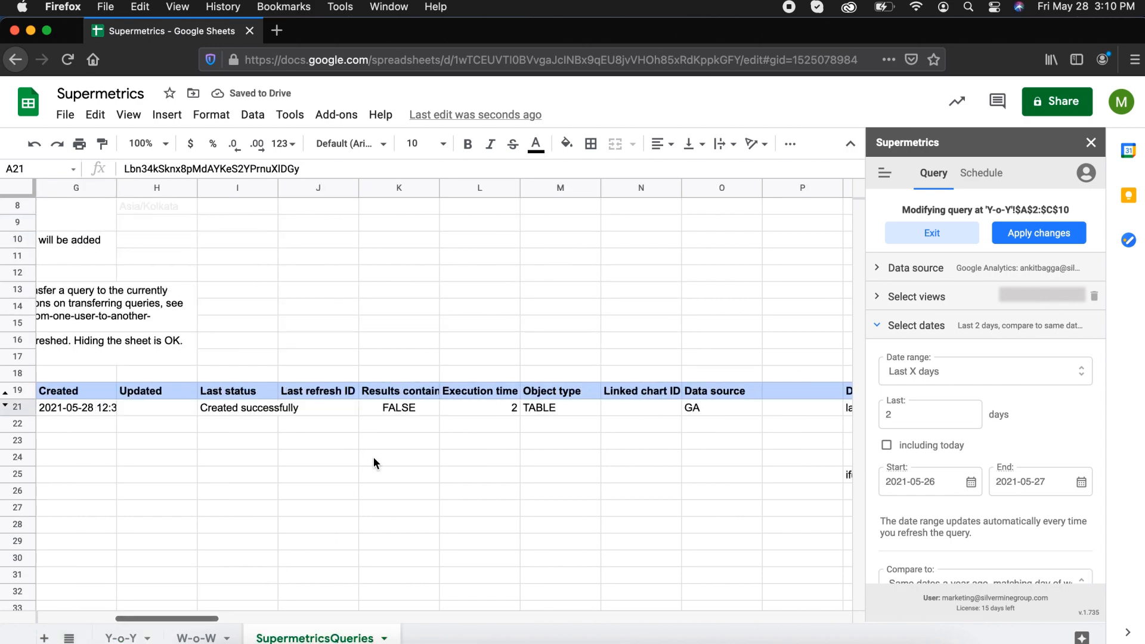
left_click(635, 409)
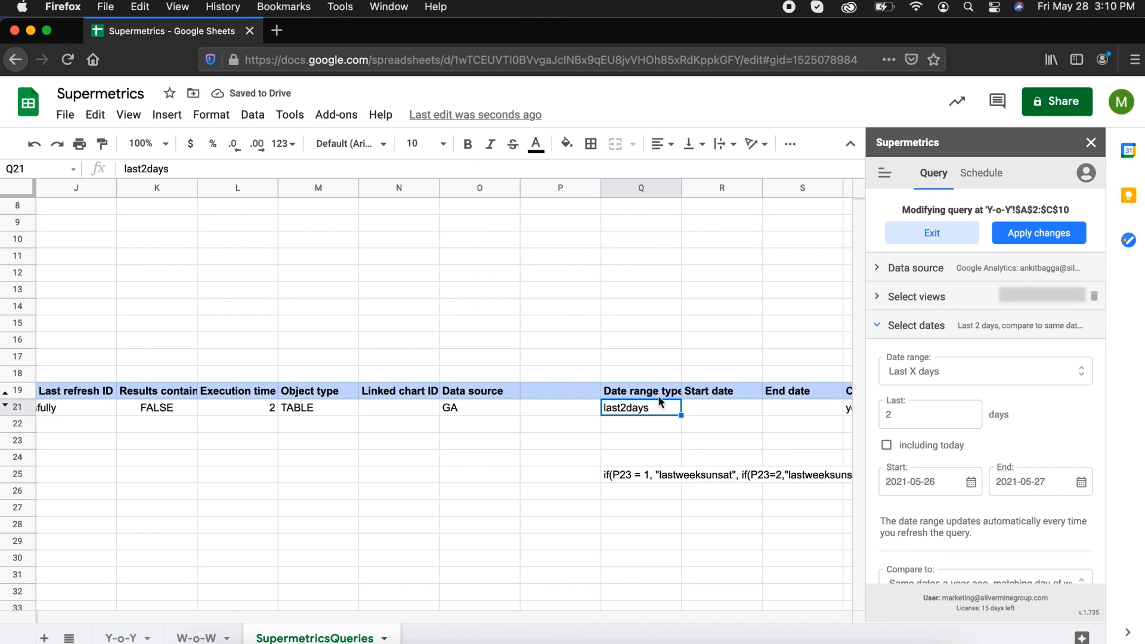
Step: Enter the formula =now() in cell P23 to produce the current date and time
left_click(649, 427)
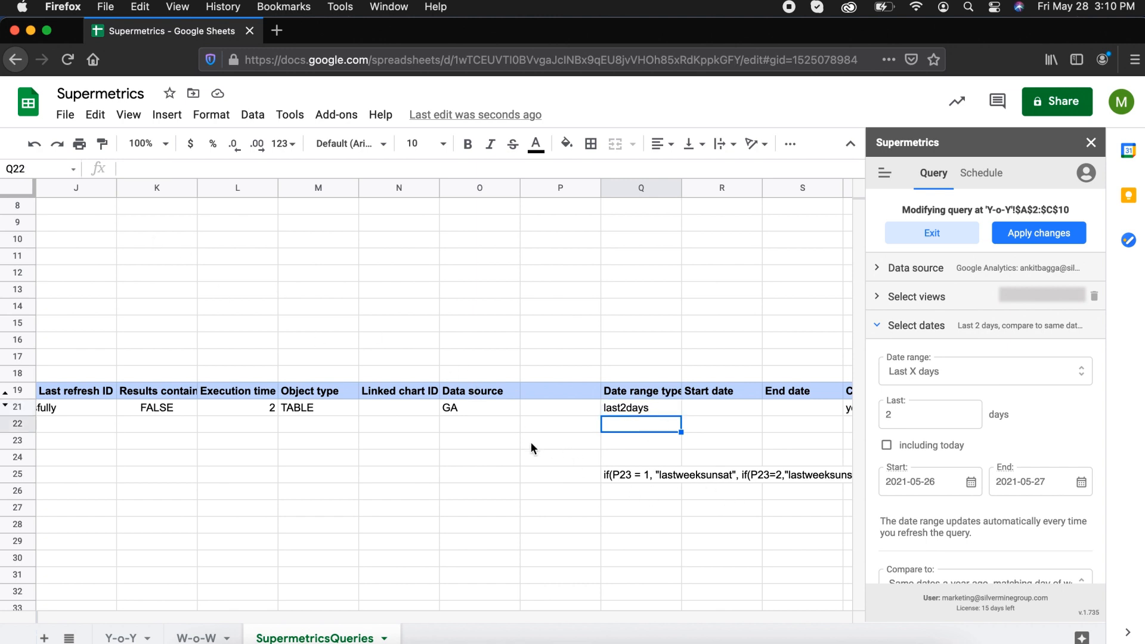
key("Left")
type("=no")
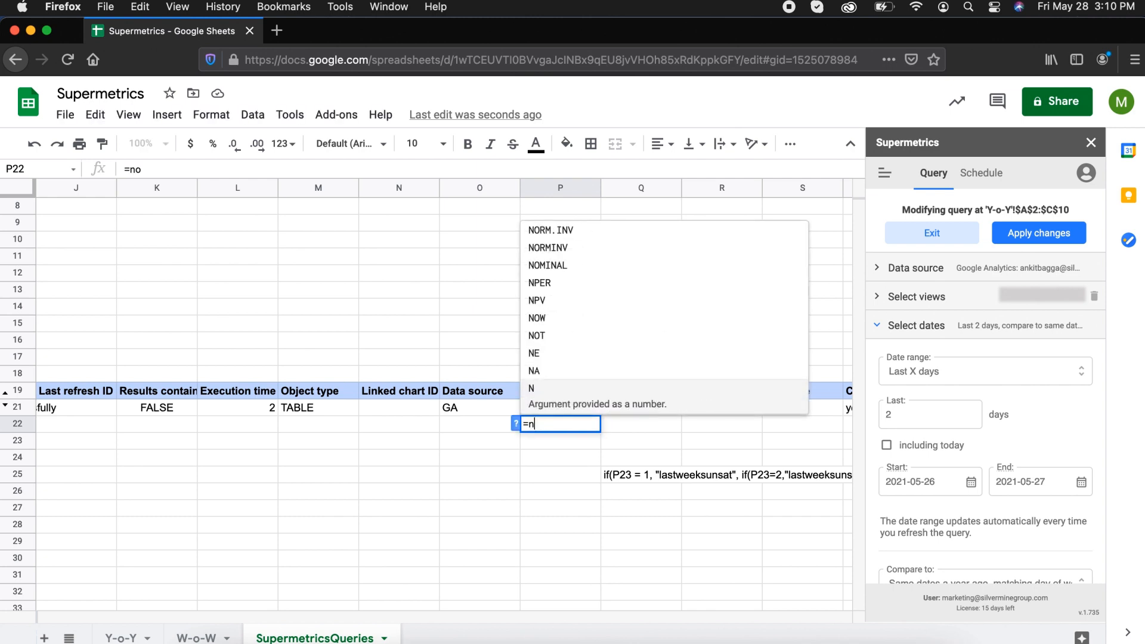
key("Escape")
key("Down")
type("=now(")
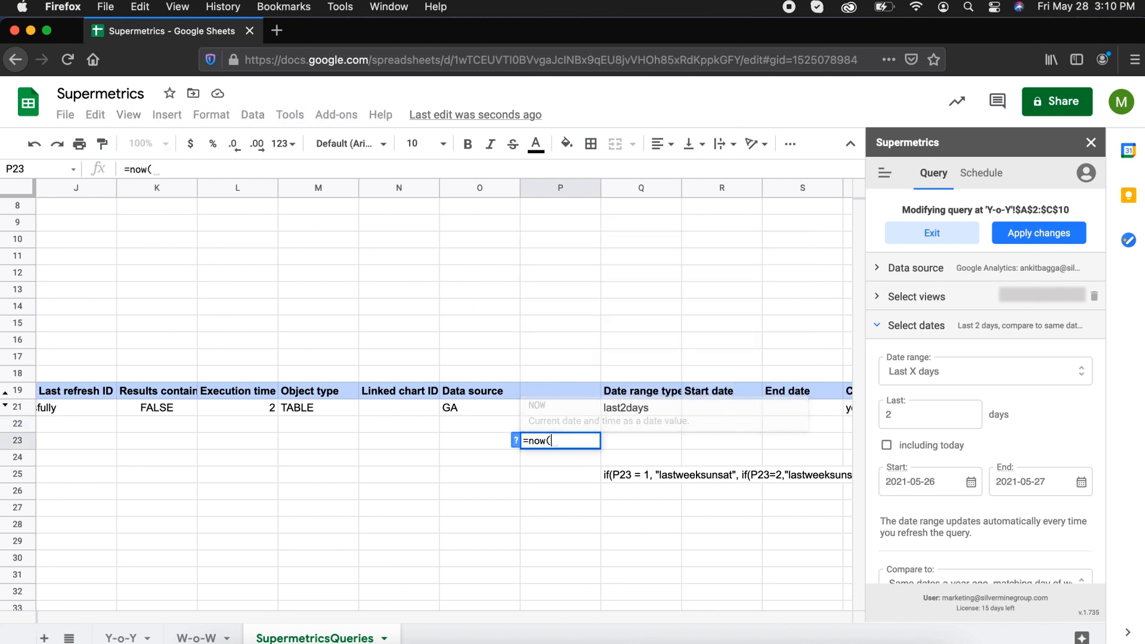
type(")")
key("Return")
Step: Enter a WEEKDAY formula in cell Q23 that references the date in P23
key("Up")
key("Right")
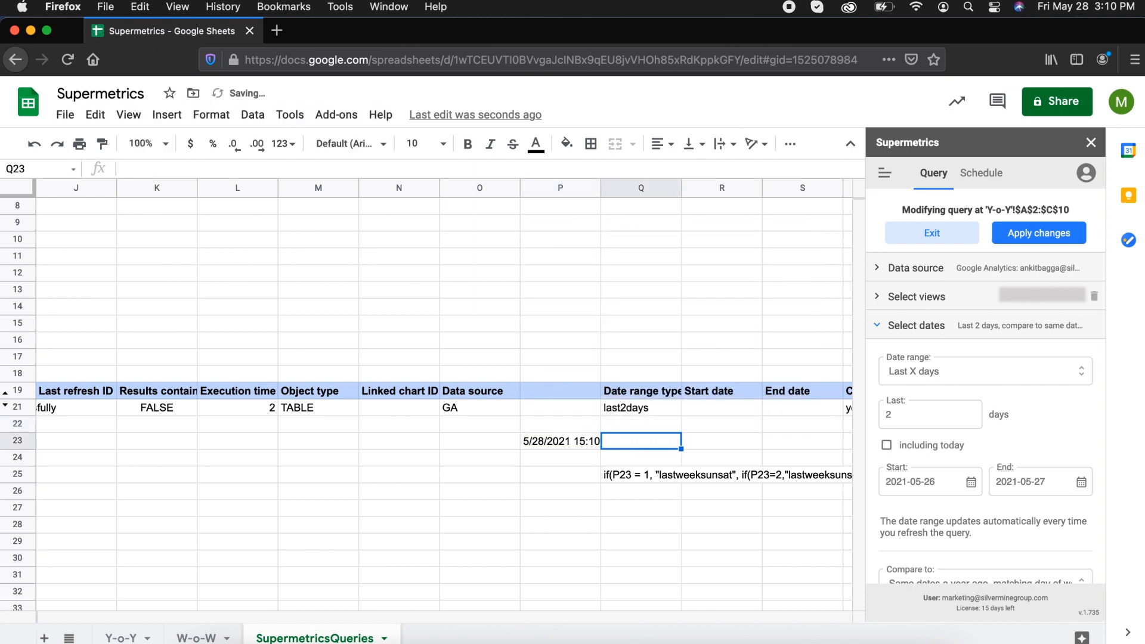
type("=weekda")
key("Tab")
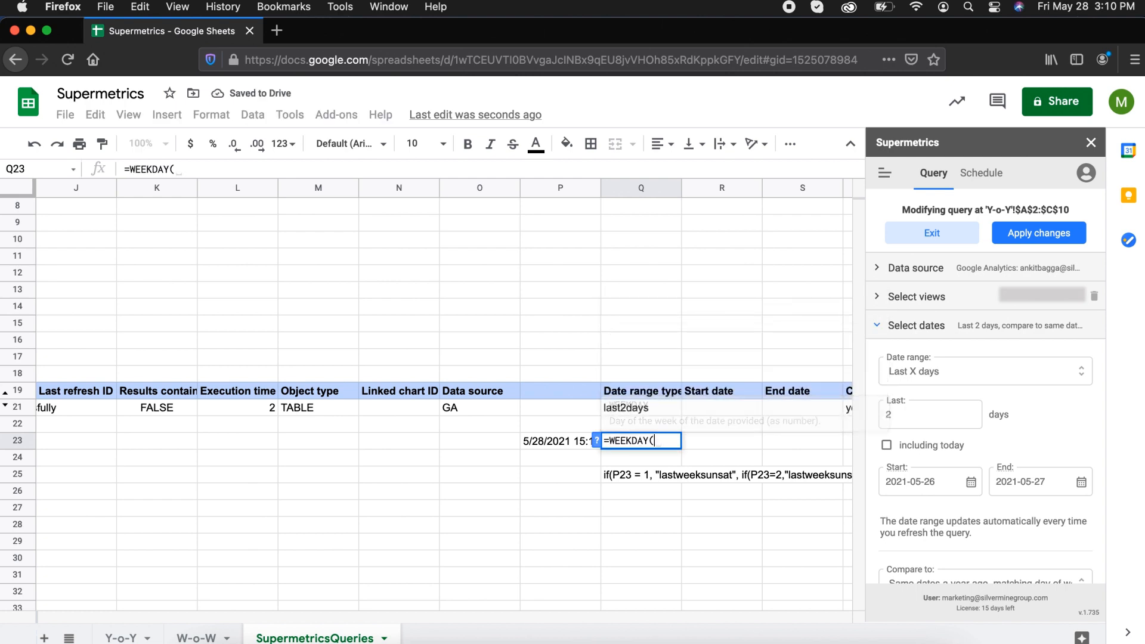
left_click(541, 448)
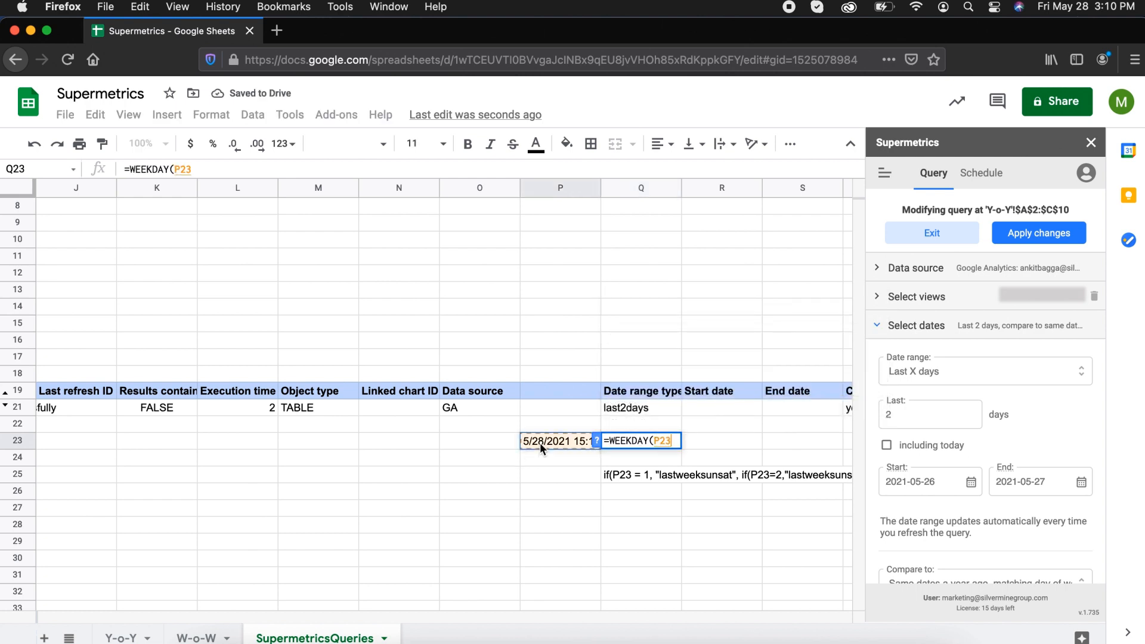
key("Return")
left_click(636, 441)
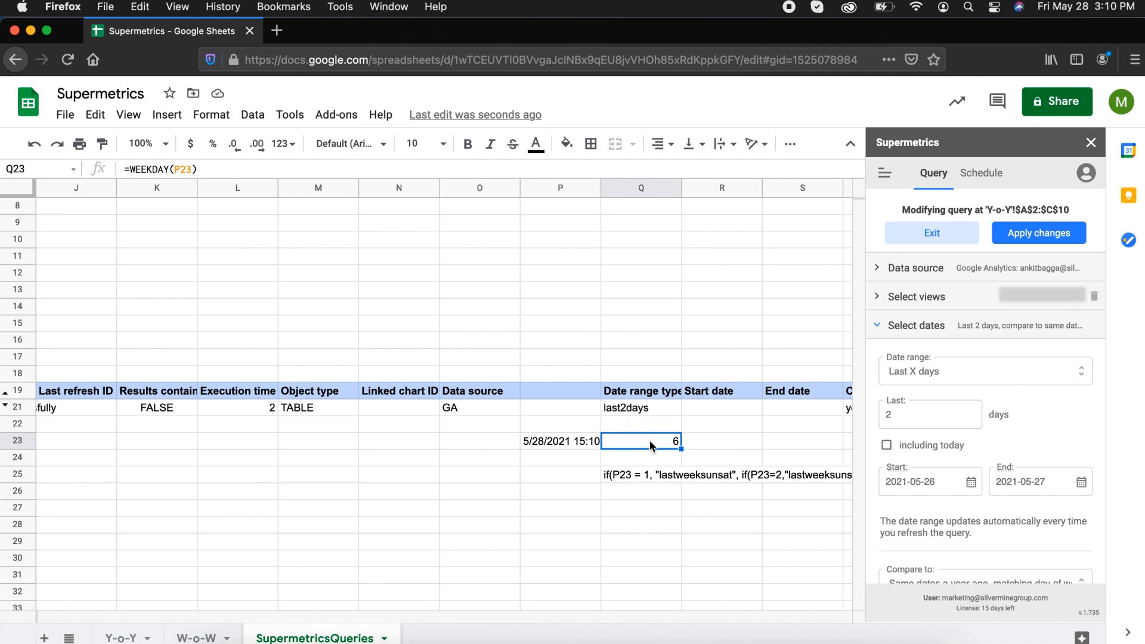
Step: Enlarge the formula bar and copy the complete nested IF text from cell Q25
left_click(645, 413)
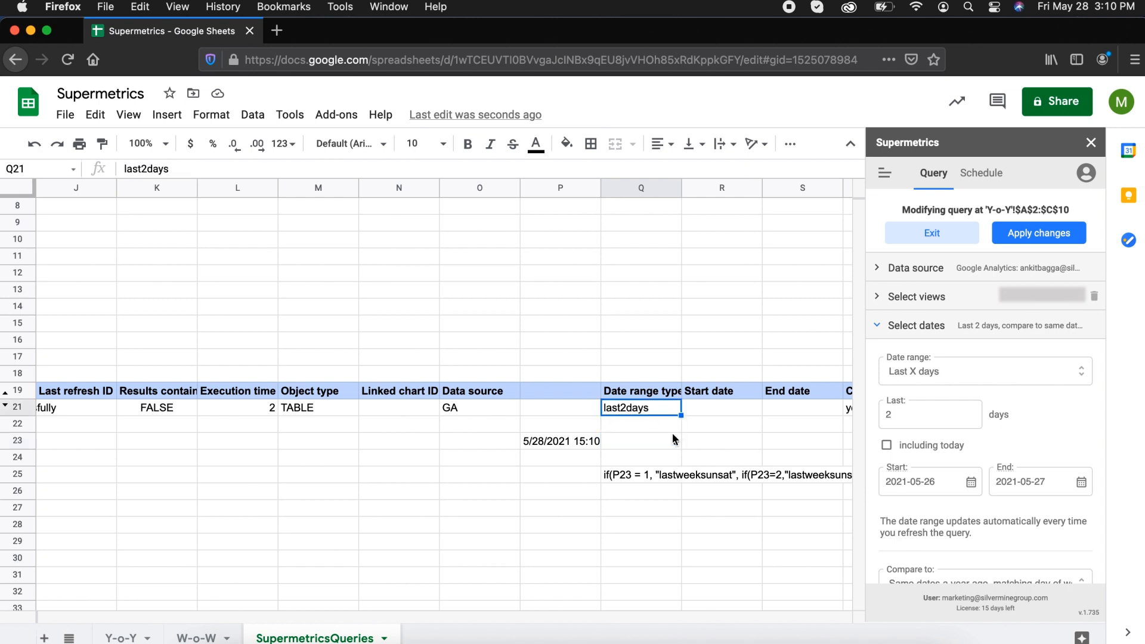
left_click(639, 474)
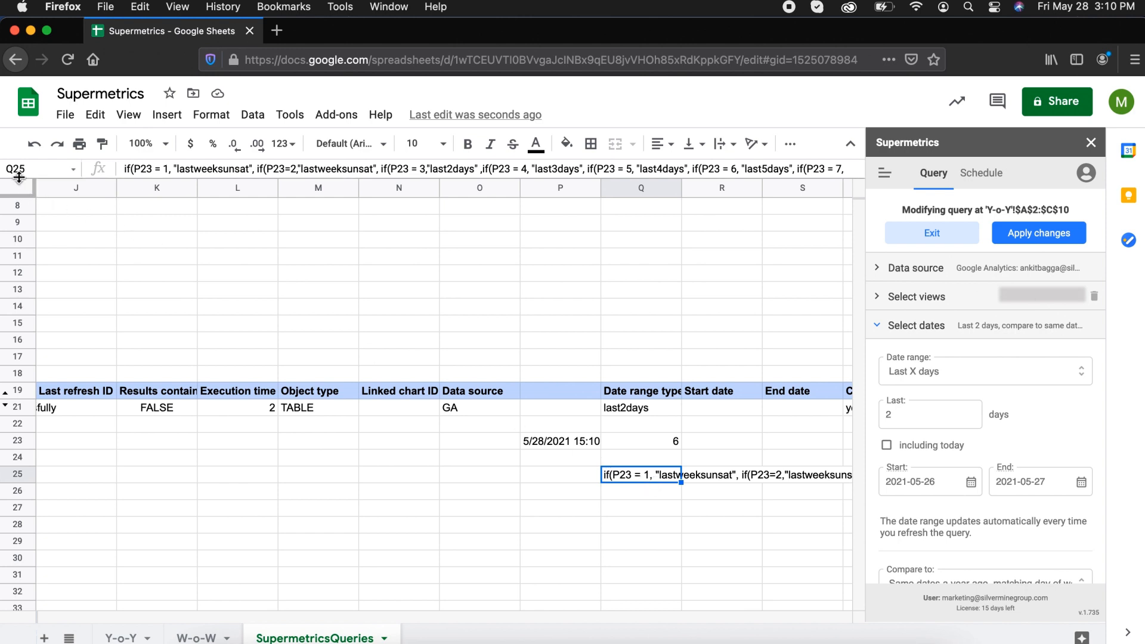
left_click_drag(24, 180, 24, 221)
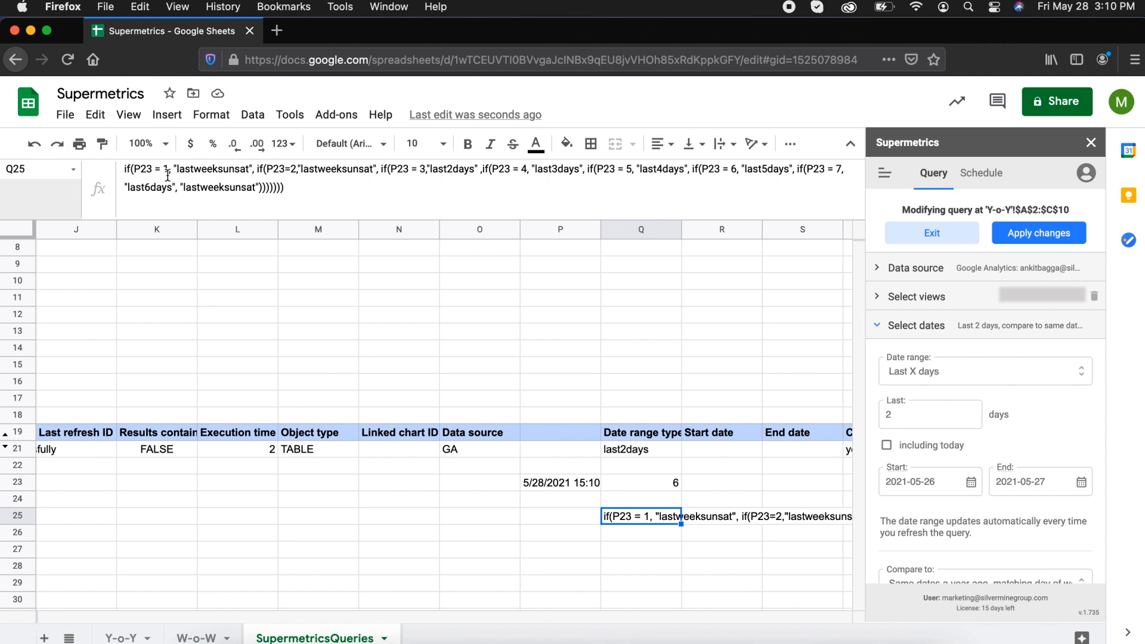
left_click(657, 485)
left_click(663, 517)
left_click_drag(297, 193, 103, 123)
key("super+c")
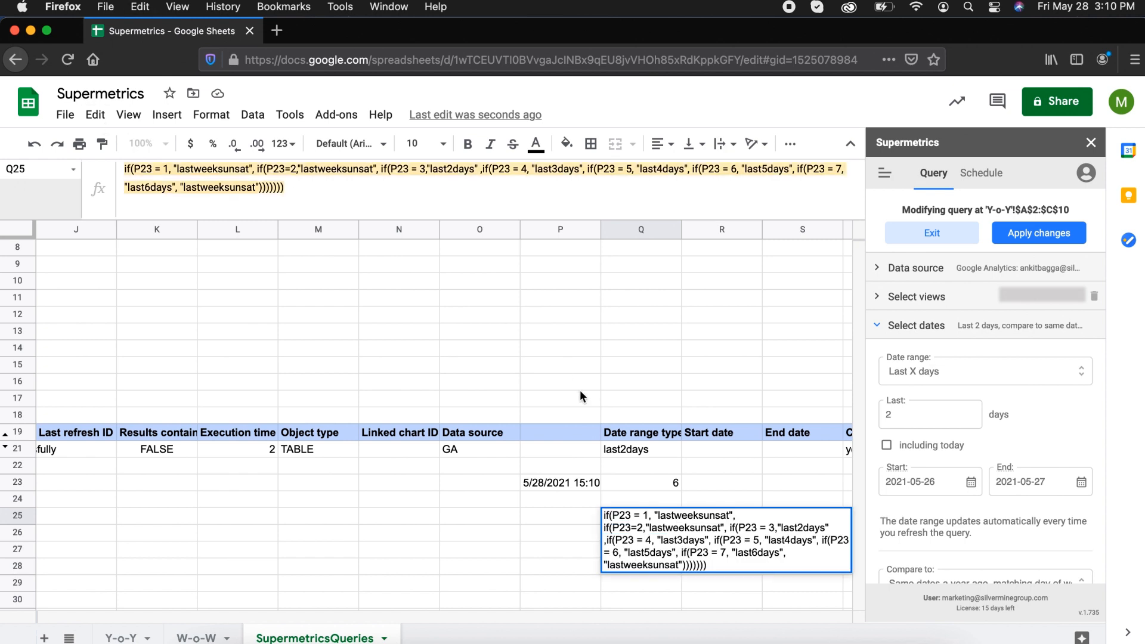
Step: Replace the date range type in Q21 with the copied nested IF text, adding a leading equals sign to make it a formula
left_click(638, 447)
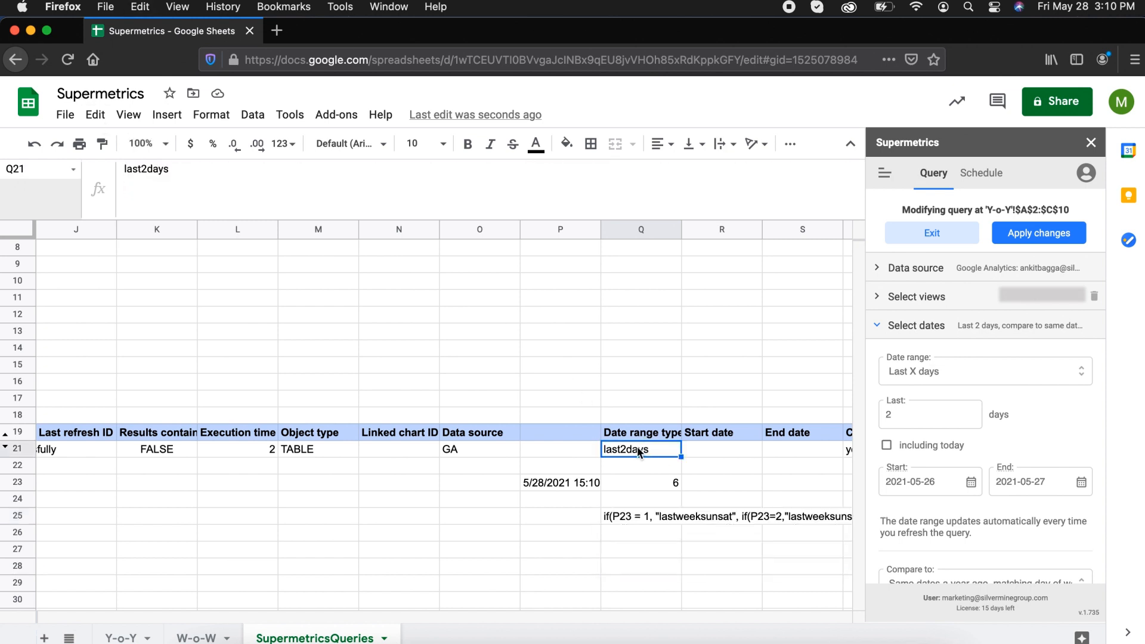
double_click(166, 168)
key("super+v")
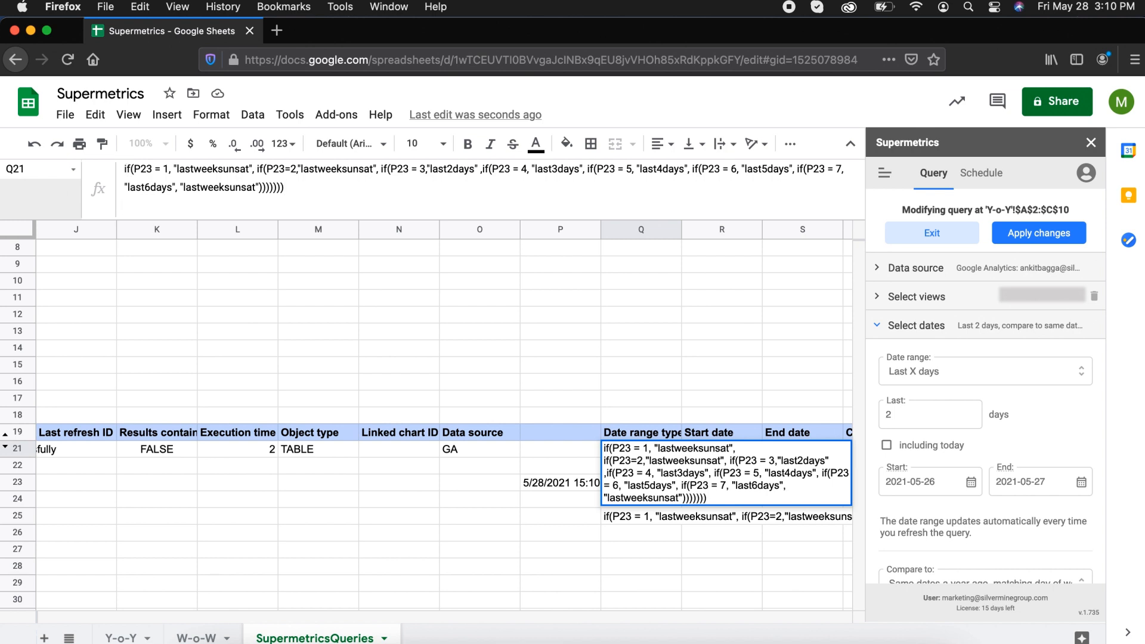
type("=")
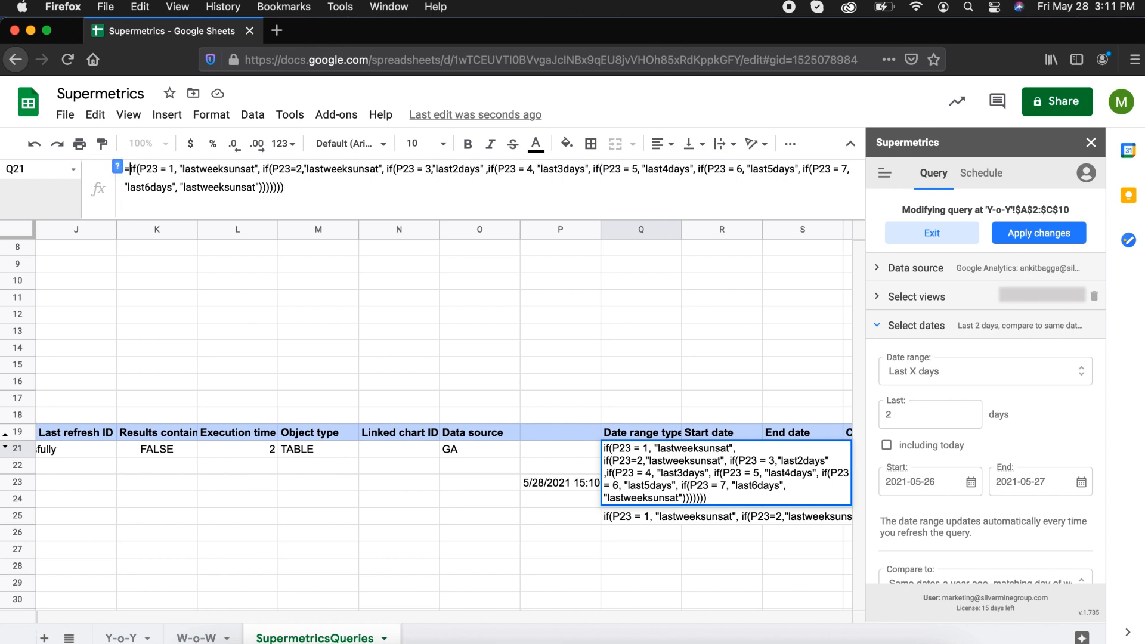
key("Return")
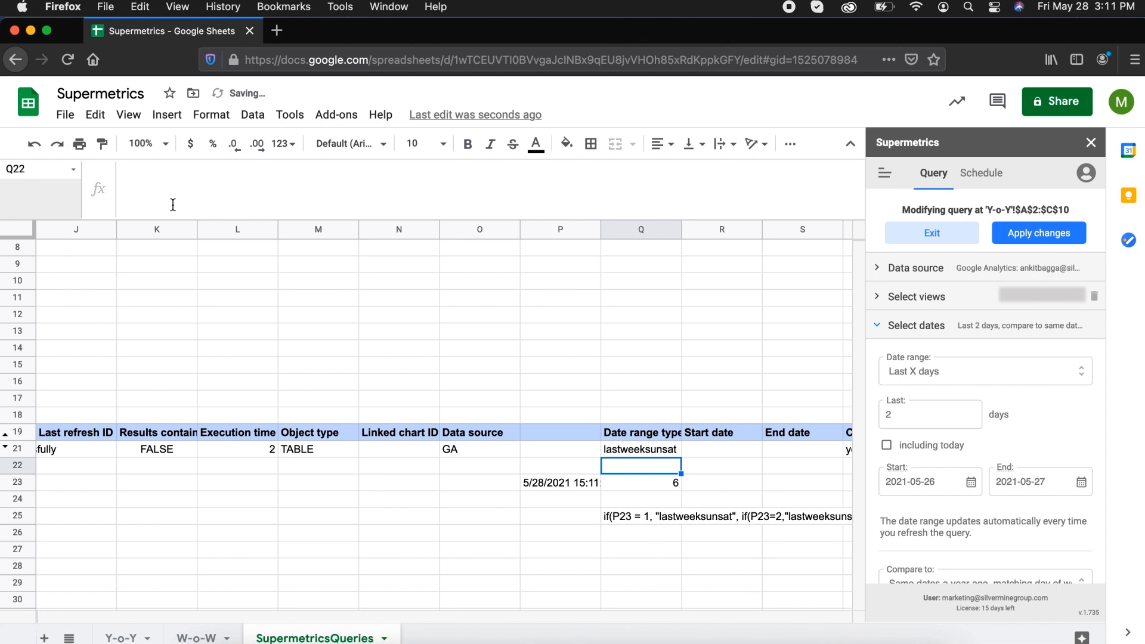
Step: Check the weekday formula in Q23 against the date range type formula in Q21
left_click(630, 478)
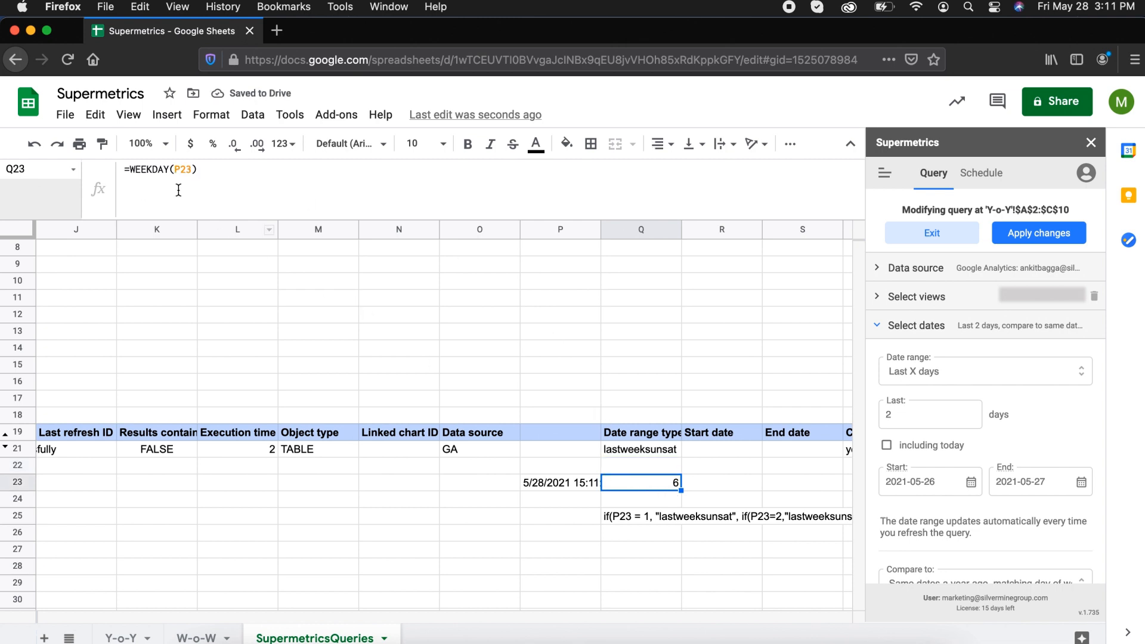
scroll(668, 477, "right", 1)
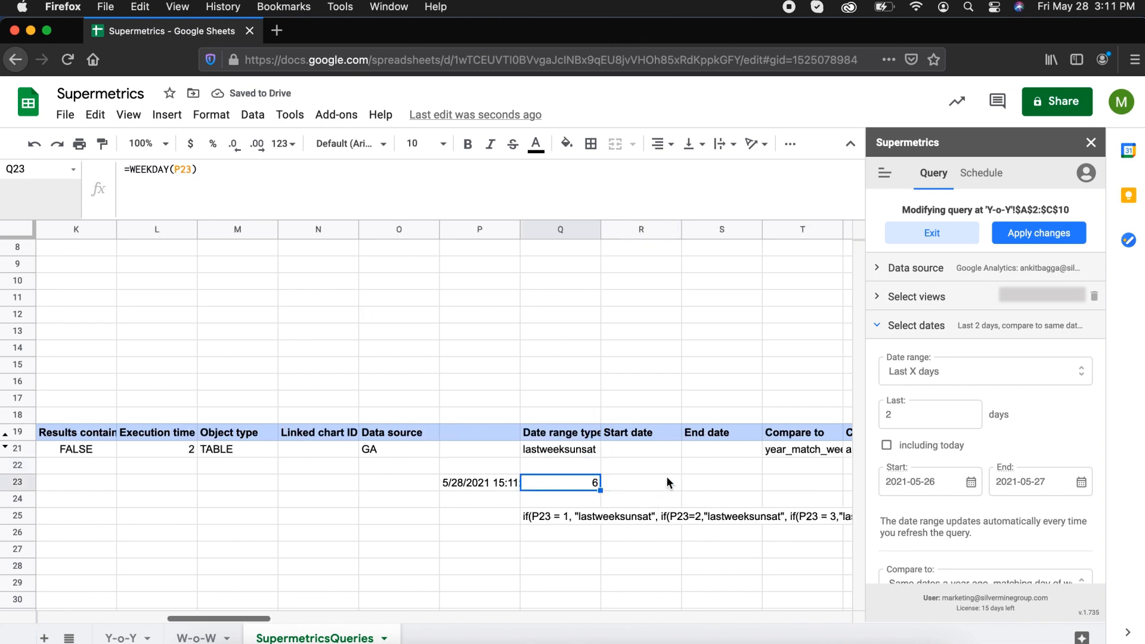
left_click(580, 454)
left_click(578, 483)
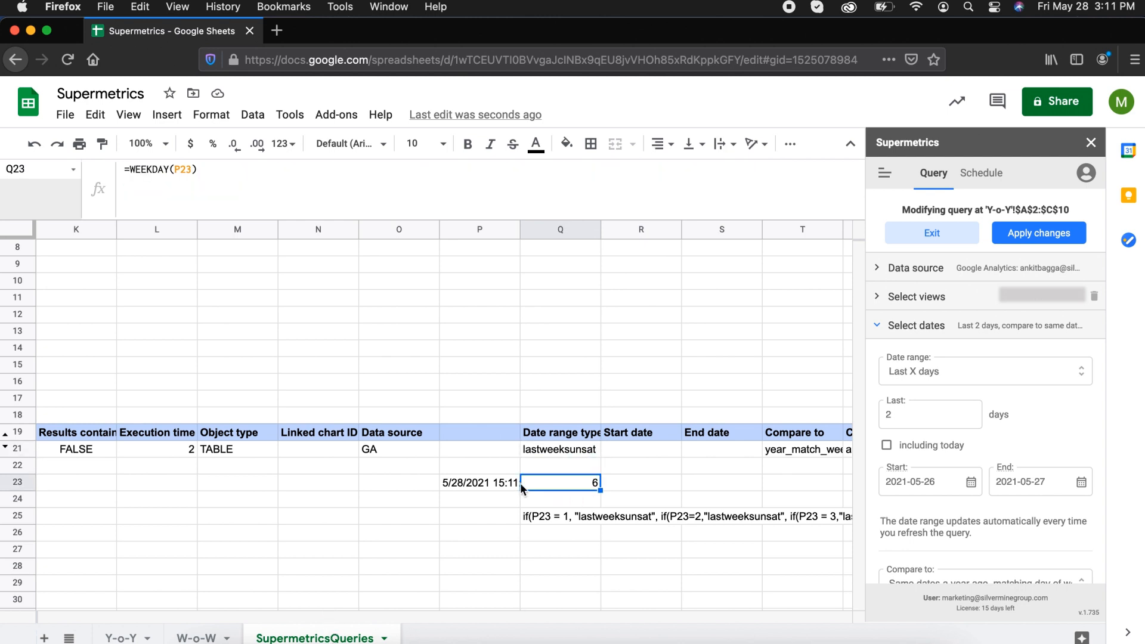
Step: Compare the current date formula in P23 with the weekday formula in Q23
left_click(469, 482)
left_click(560, 491)
left_click(485, 482)
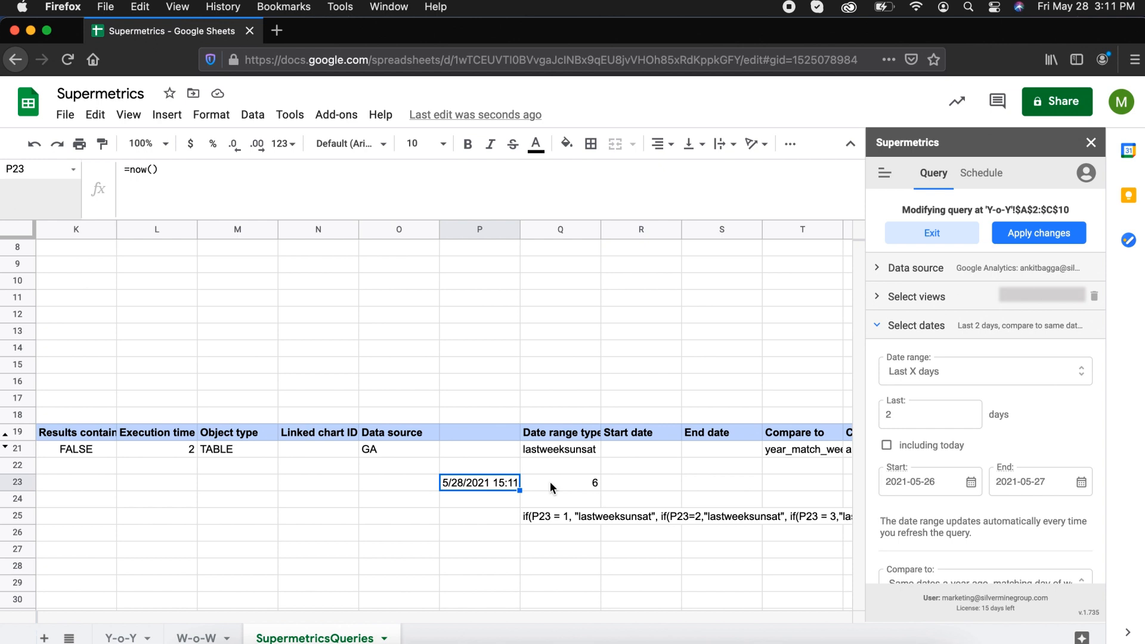
left_click(549, 481)
left_click(478, 485)
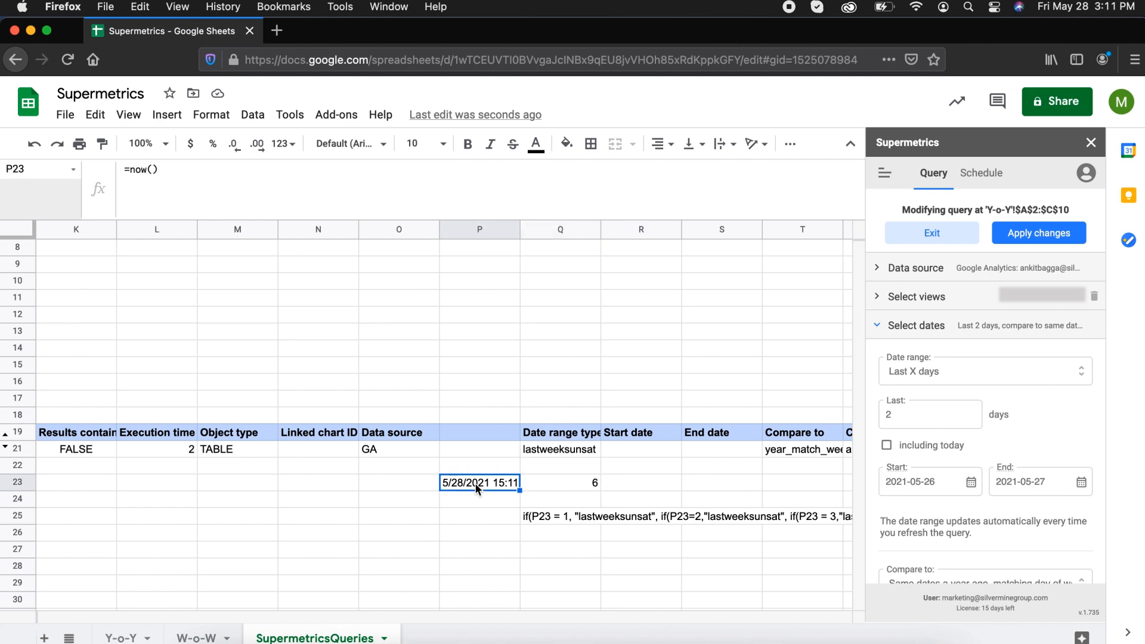
left_click(571, 486)
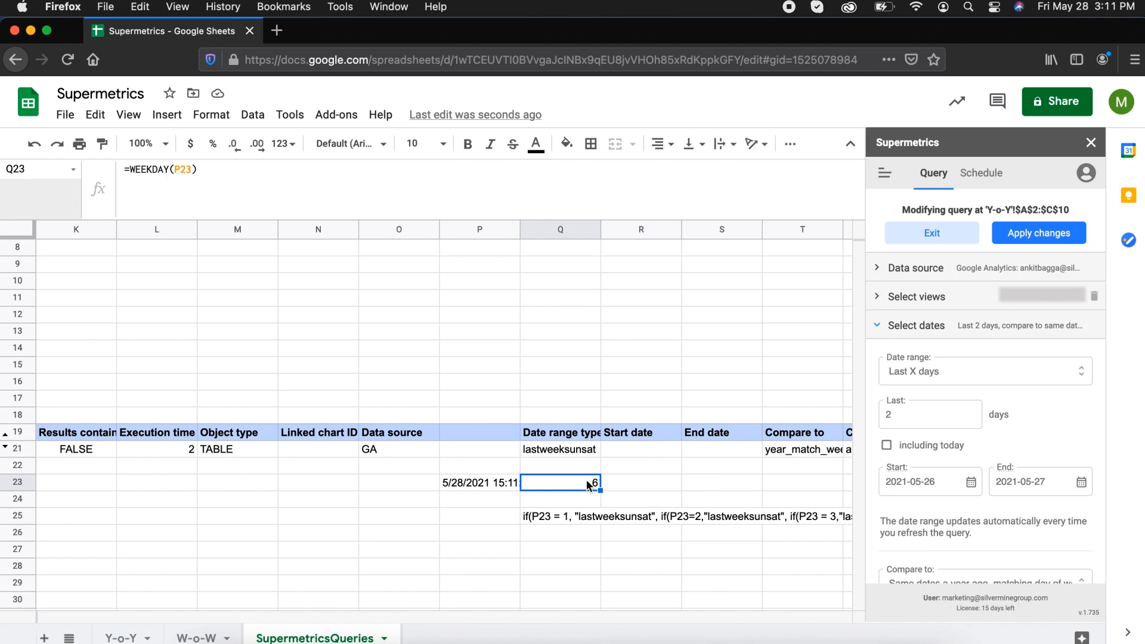
Step: Examine the weekday 6 condition of the nested IF formula in Q21 against the weekday cell Q23
left_click(575, 448)
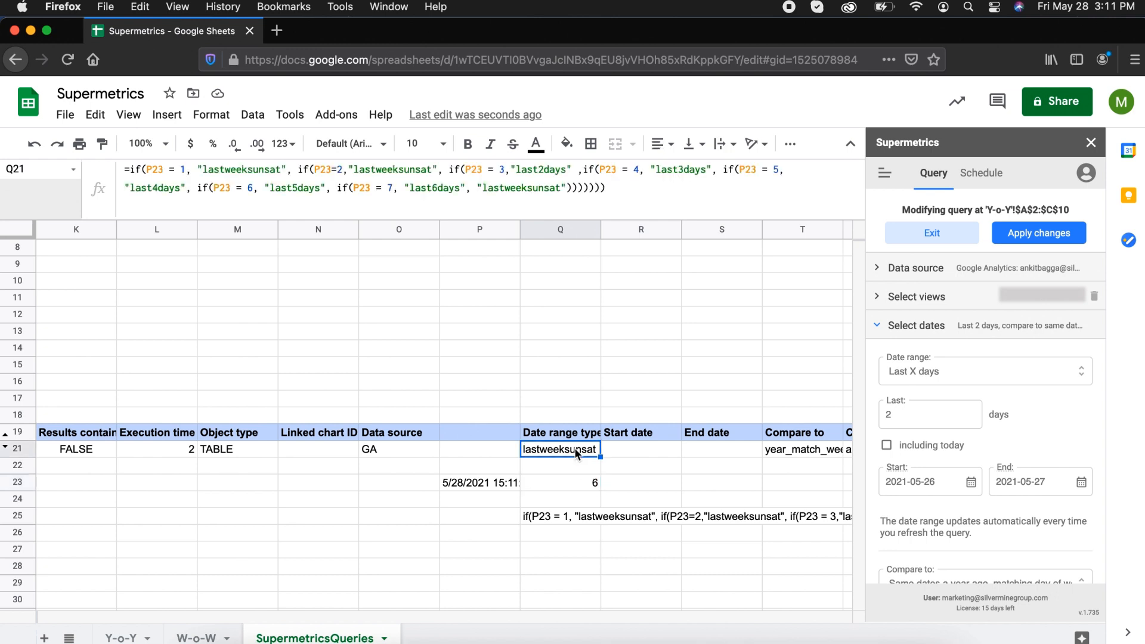
left_click(437, 188)
double_click(251, 189)
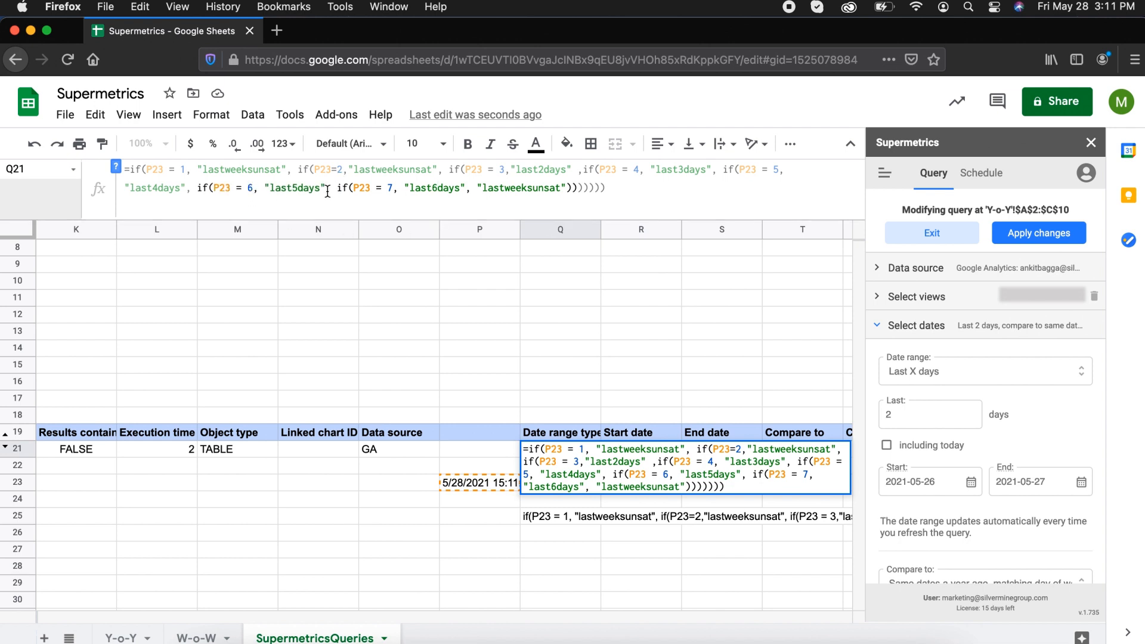
left_click(414, 523)
left_click(569, 477)
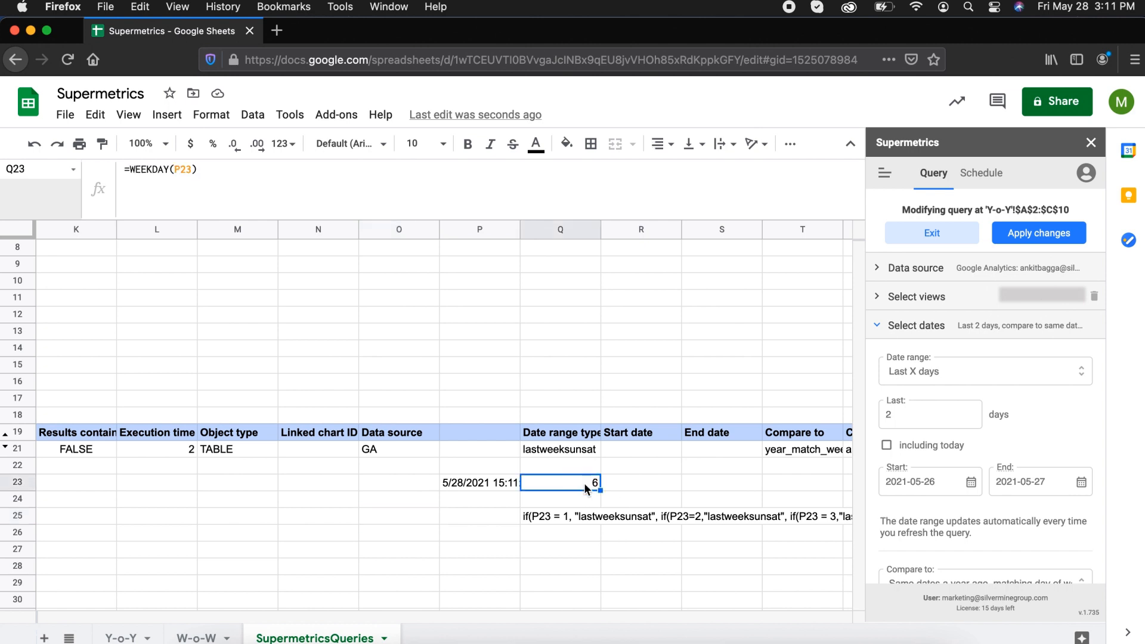
Step: In the Q21 formula, replace the P23 reference with Q23 in the conditions for weekdays 6 and 1
left_click(562, 449)
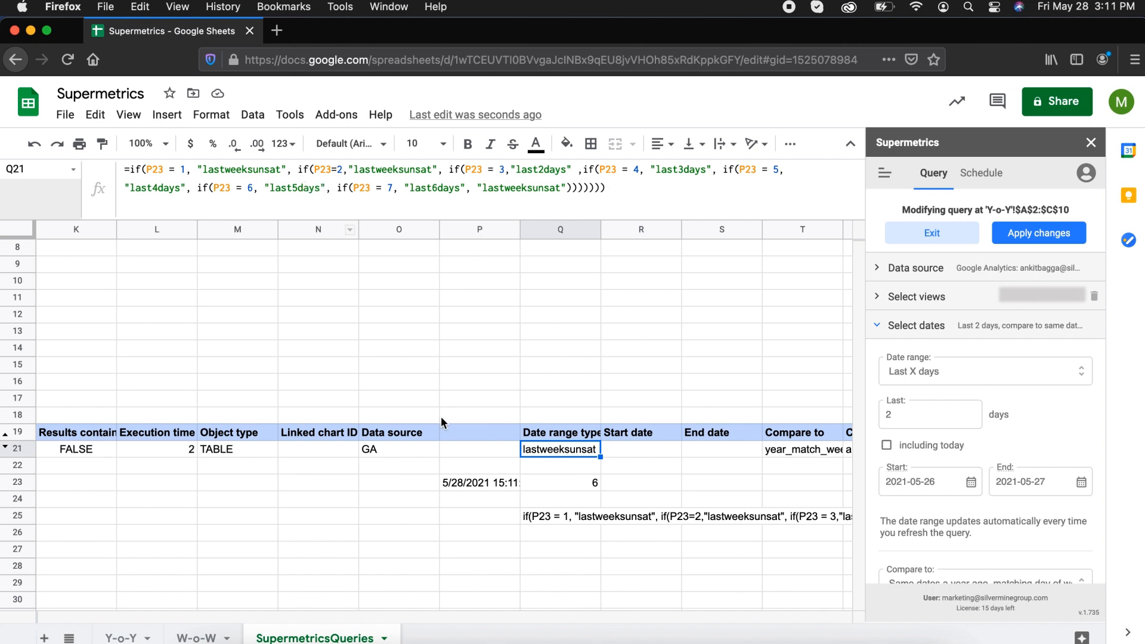
left_click(217, 188)
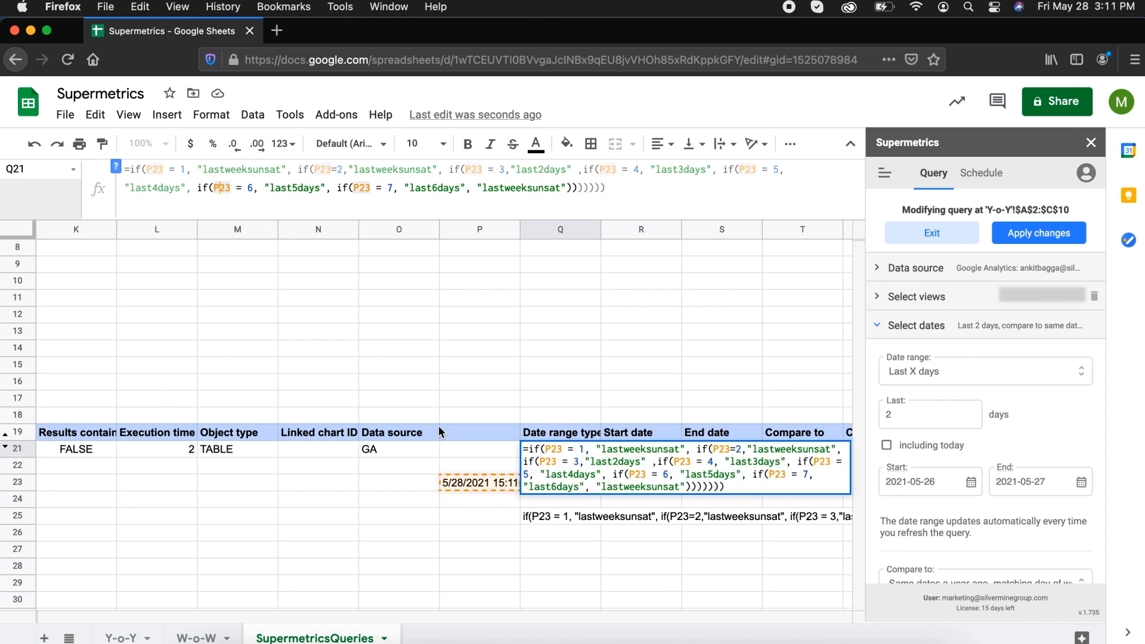
key("shift+Left")
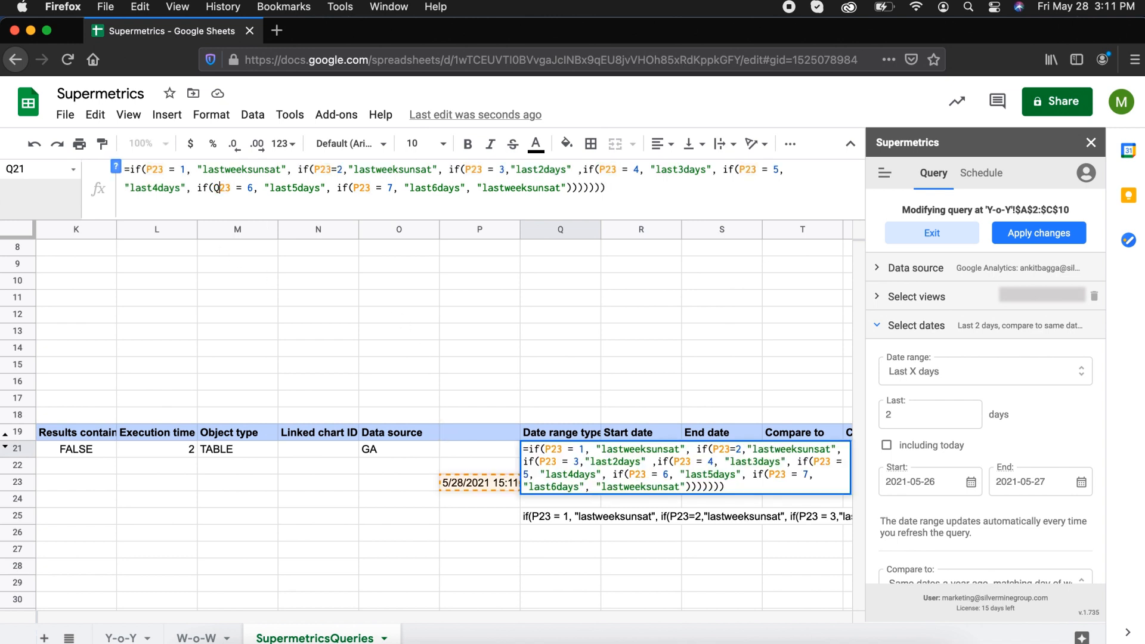
key("Right")
key("Right")
key("Right")
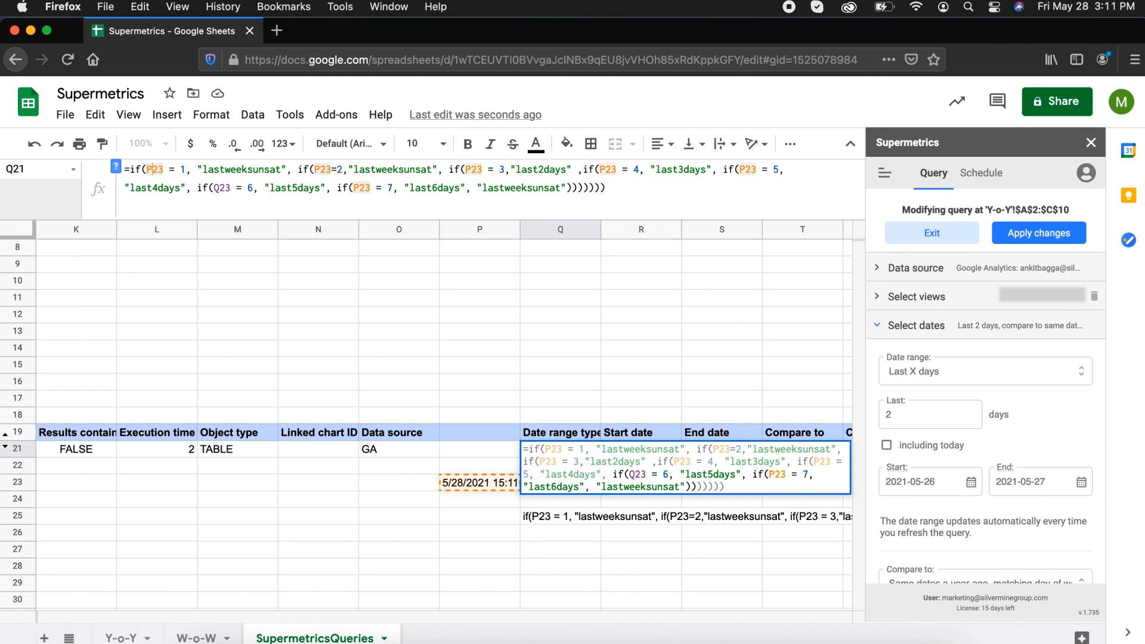
key("shift+Left")
type("Q")
key("Right")
key("Right")
key("Right")
key("Right")
key("Right")
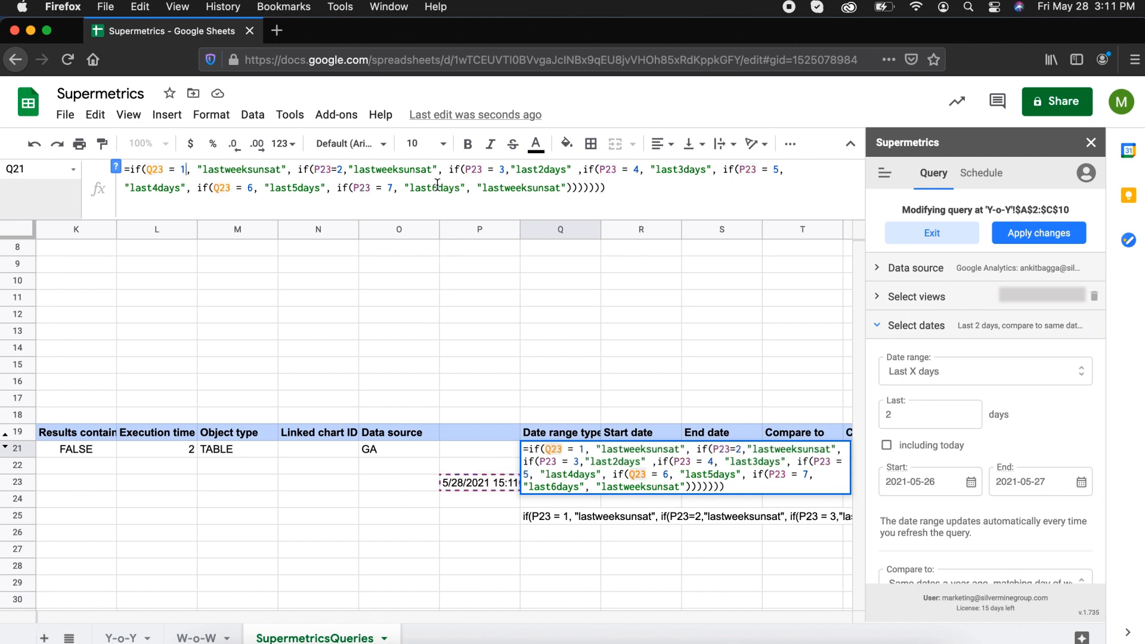
Step: Point the weekday 7 and weekday 2 conditions of the Q21 formula to Q23 instead of P23
double_click(493, 189)
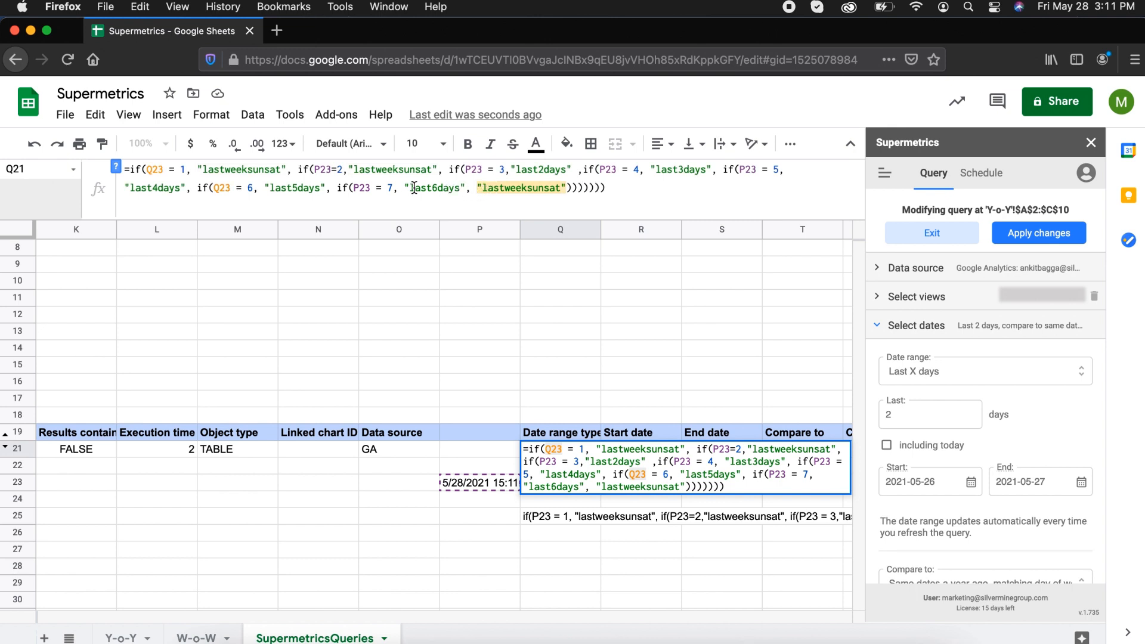
left_click(394, 189)
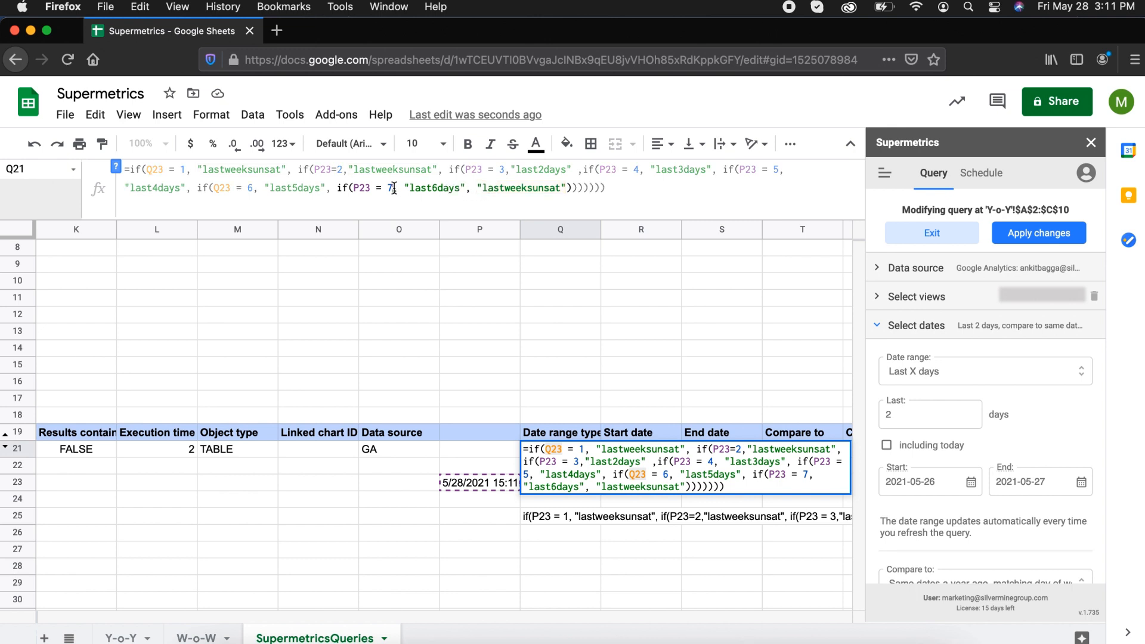
left_click(359, 188)
key("BackSpace")
type("Q")
key("Up")
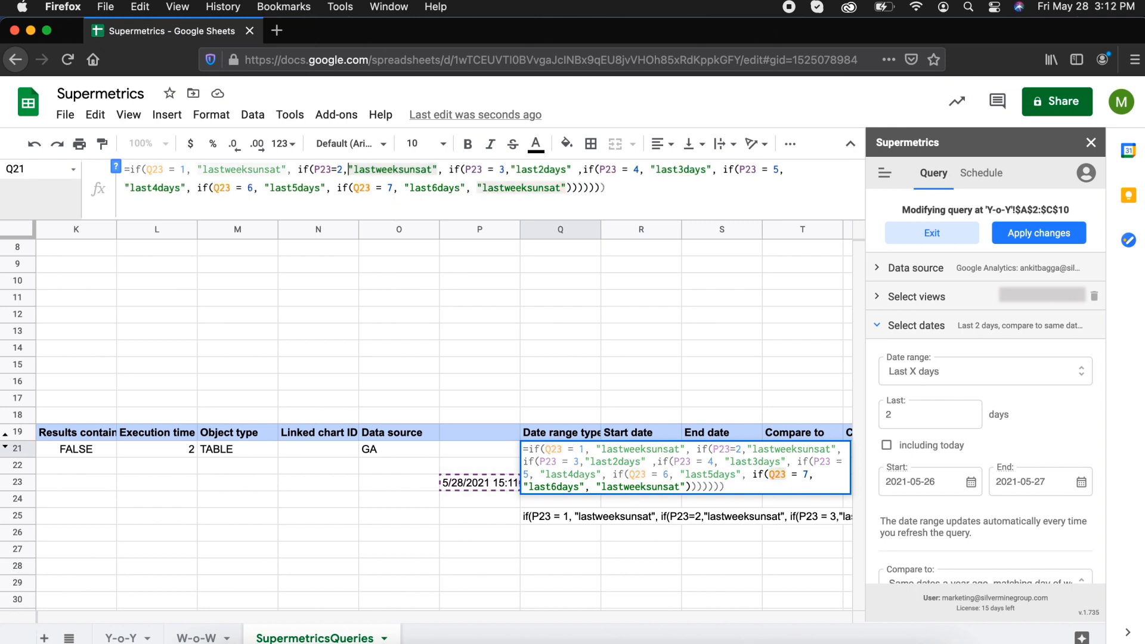
key("Left")
key("Left")
key("Left")
key("Left")
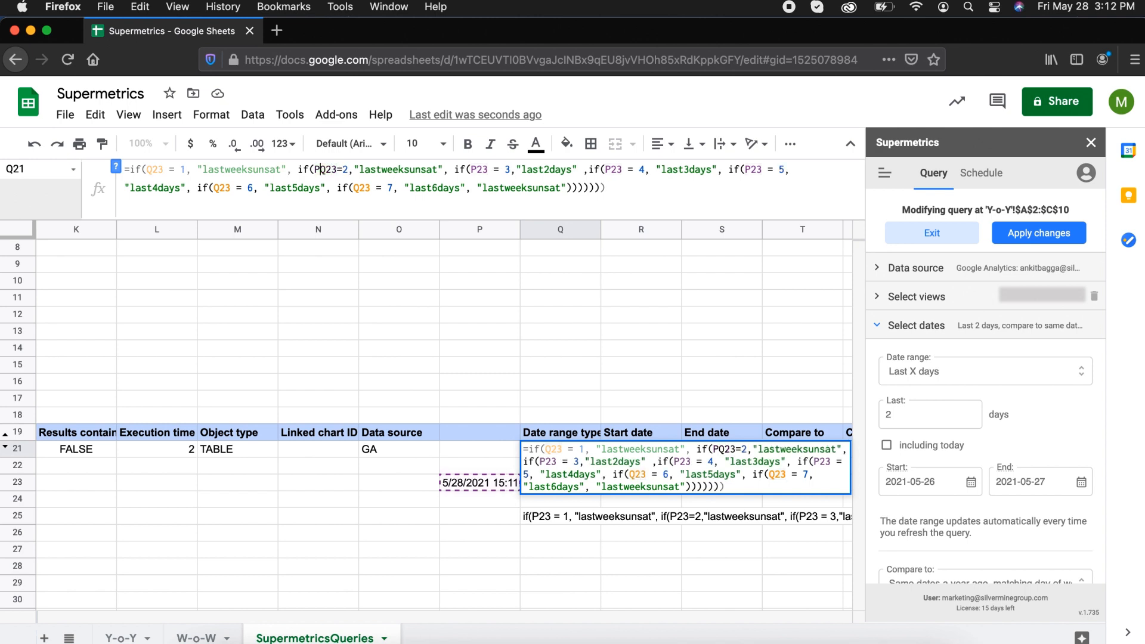
key("Left")
key("Left")
key("BackSpace")
type("Q")
Step: Replace P23 with Q23 in the conditions for weekdays 3, 4 and 5, commit the formula and reselect Q21
left_click(471, 170)
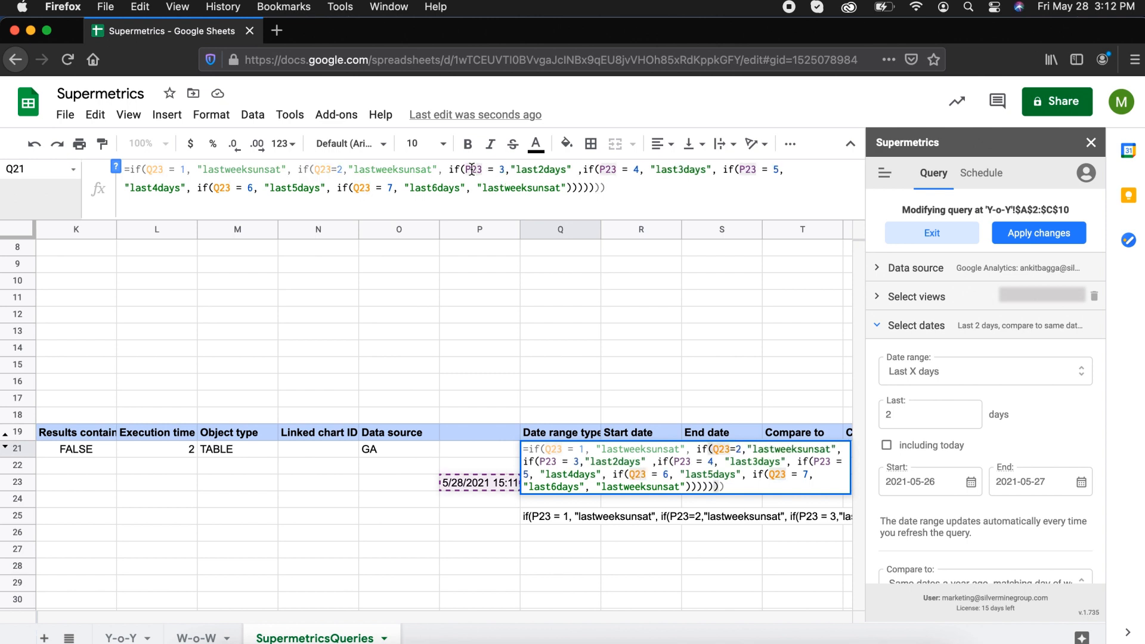
key("BackSpace")
type("Q")
left_click(604, 169)
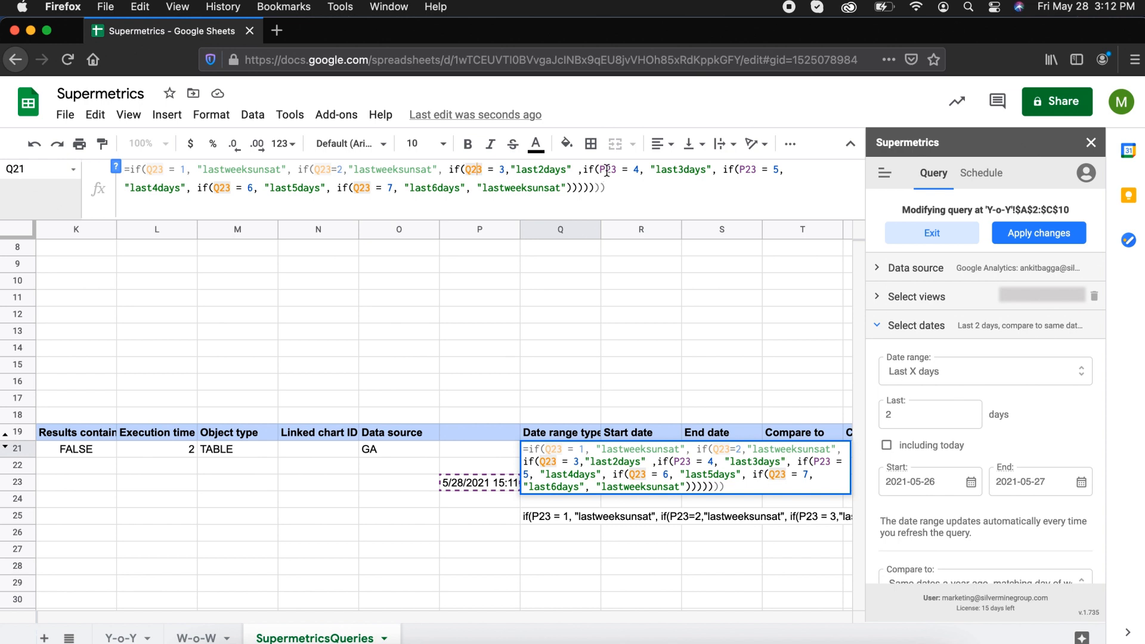
key("BackSpace")
type("Q")
left_click(606, 213)
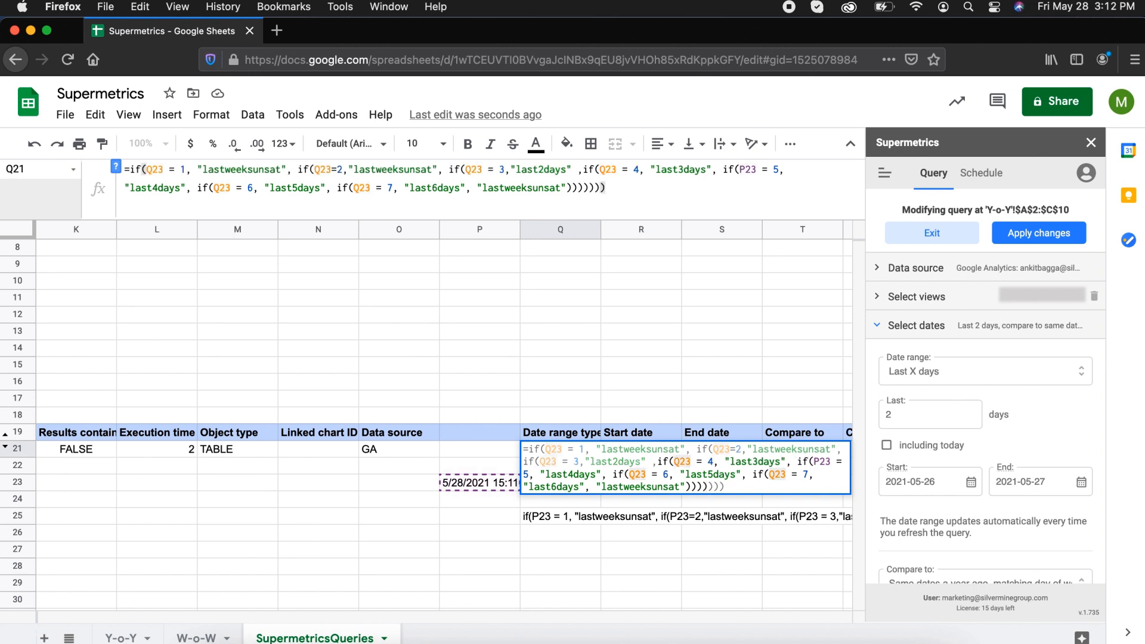
left_click(748, 170)
key("BackSpace")
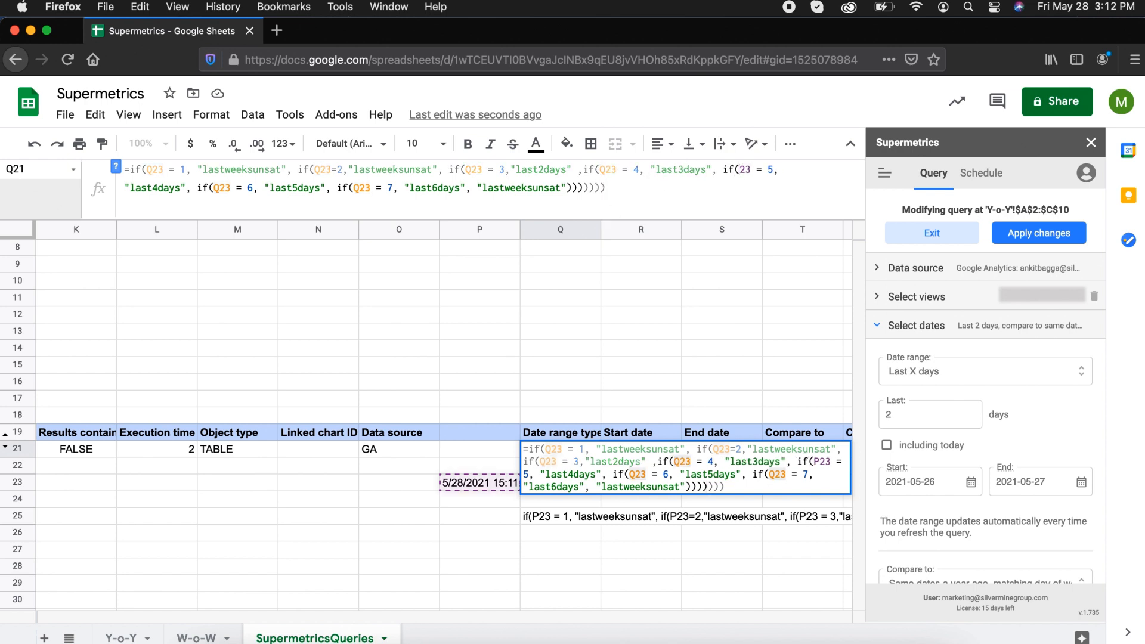
type("Q")
left_click(531, 465)
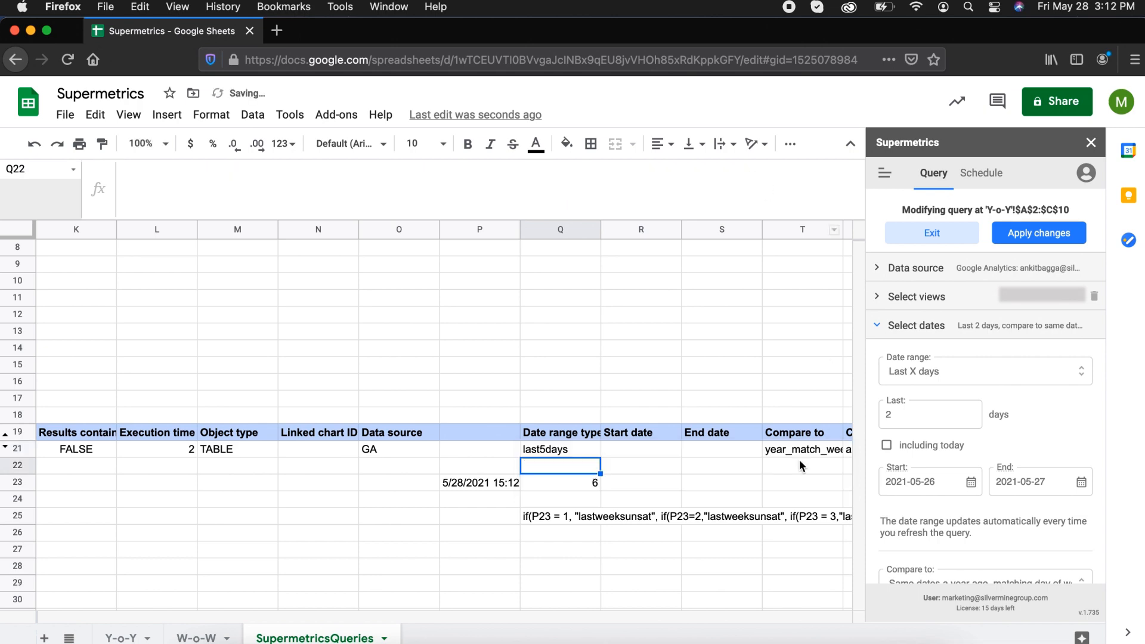
left_click(531, 449)
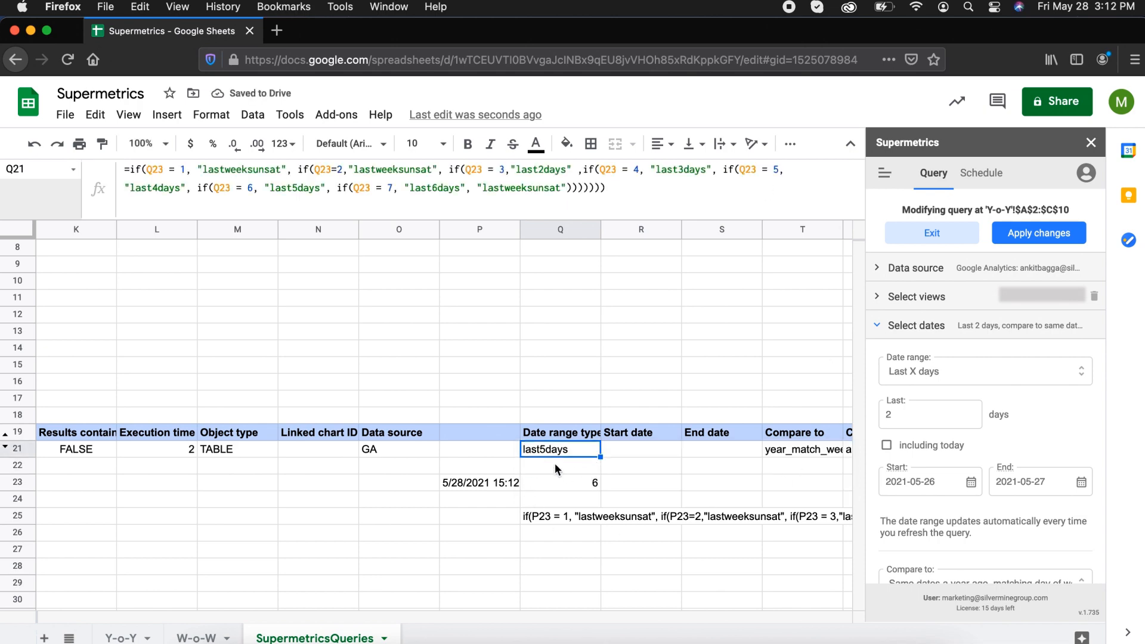
Step: Open the Y-o-Y sheet and look at the query's results table starting at cell A2
scroll(596, 455, "right", 5)
scroll(596, 455, "left", 10)
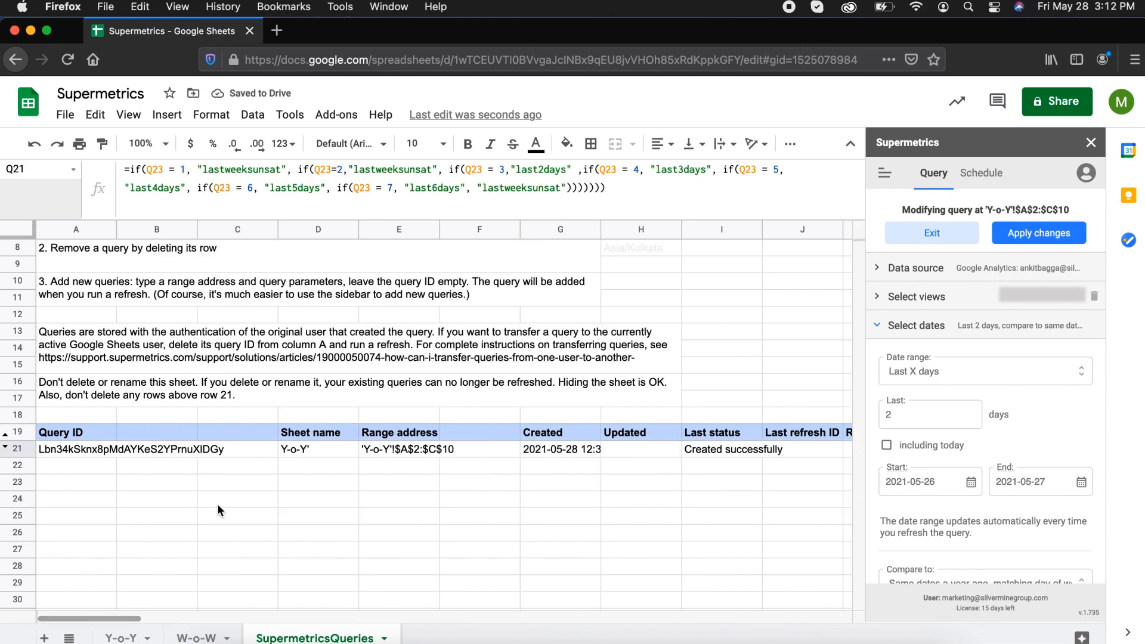
left_click(121, 638)
left_click(338, 115)
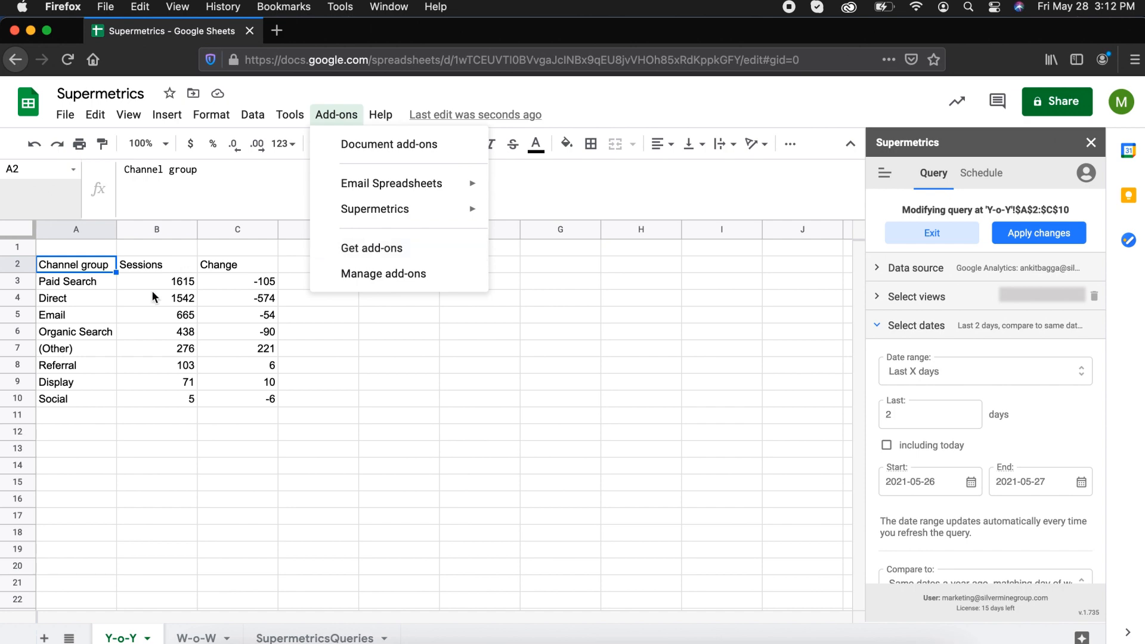
left_click(109, 270)
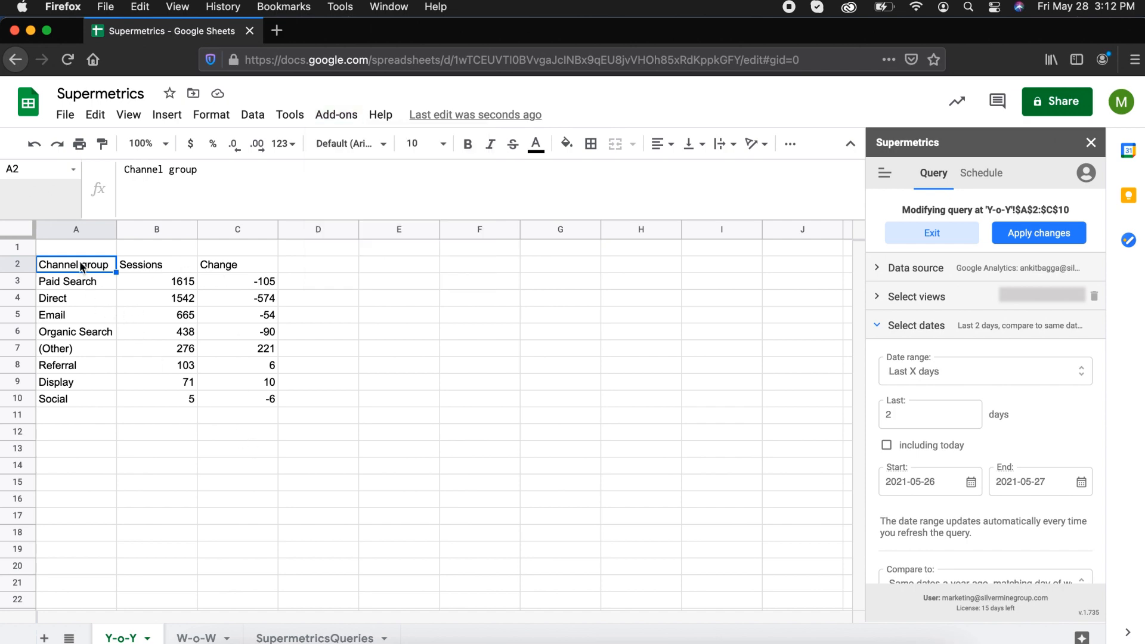
Step: Return to the SupermetricsQueries sheet and examine the weekday in Q23 and the date range type formula in Q21
left_click(331, 637)
scroll(441, 437, "right", 3)
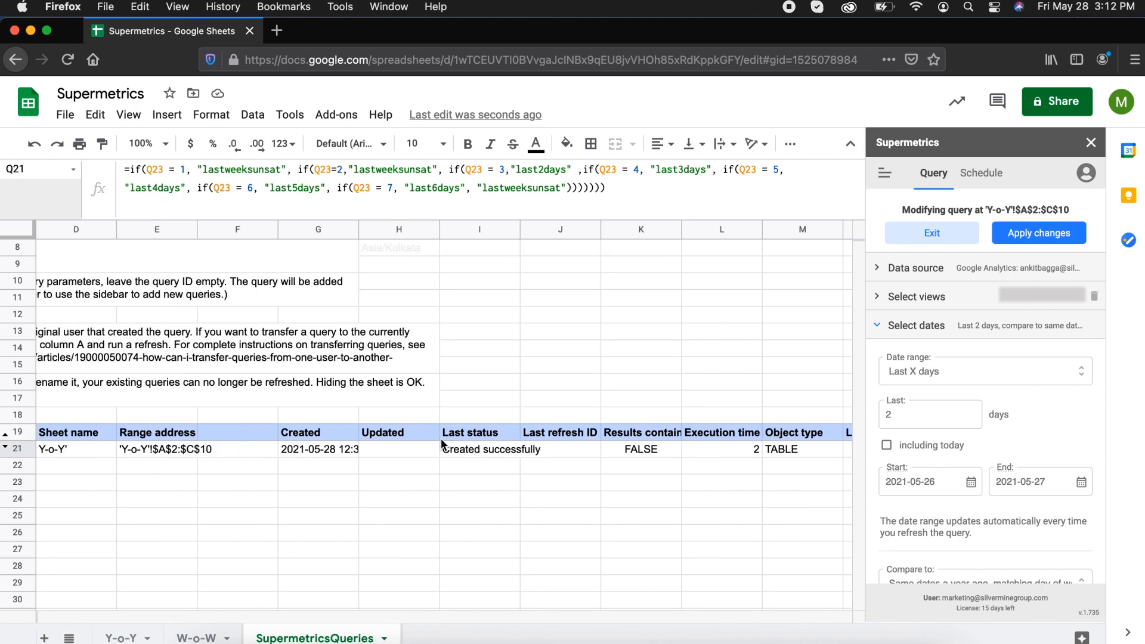
scroll(441, 437, "right", 2)
scroll(649, 463, "right", 3)
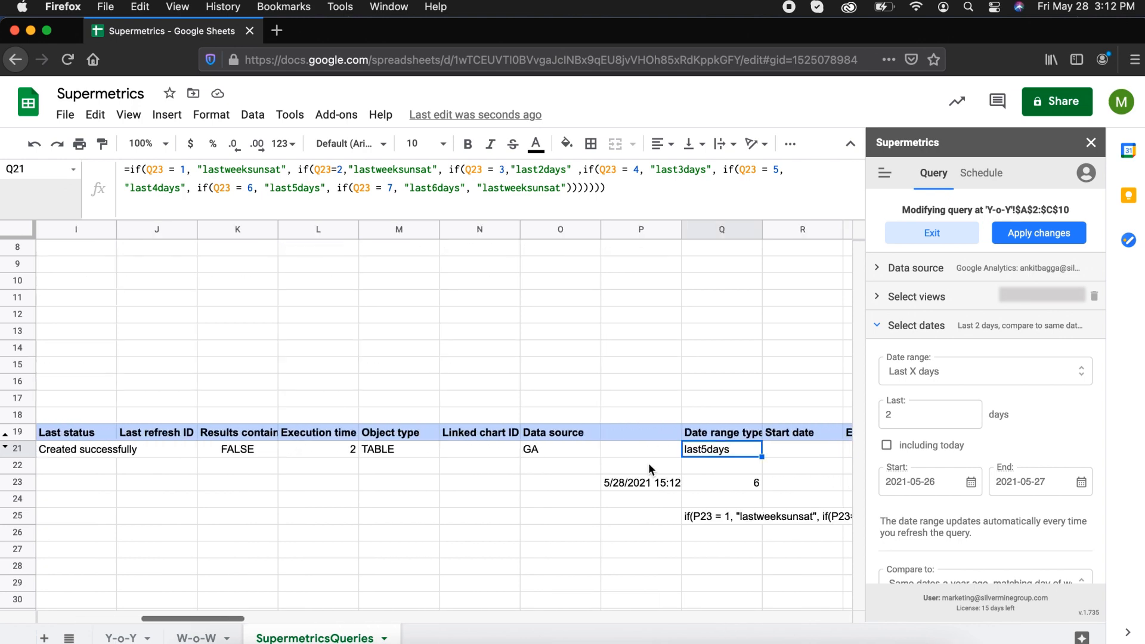
scroll(649, 463, "right", 2)
scroll(252, 265, "right", 1)
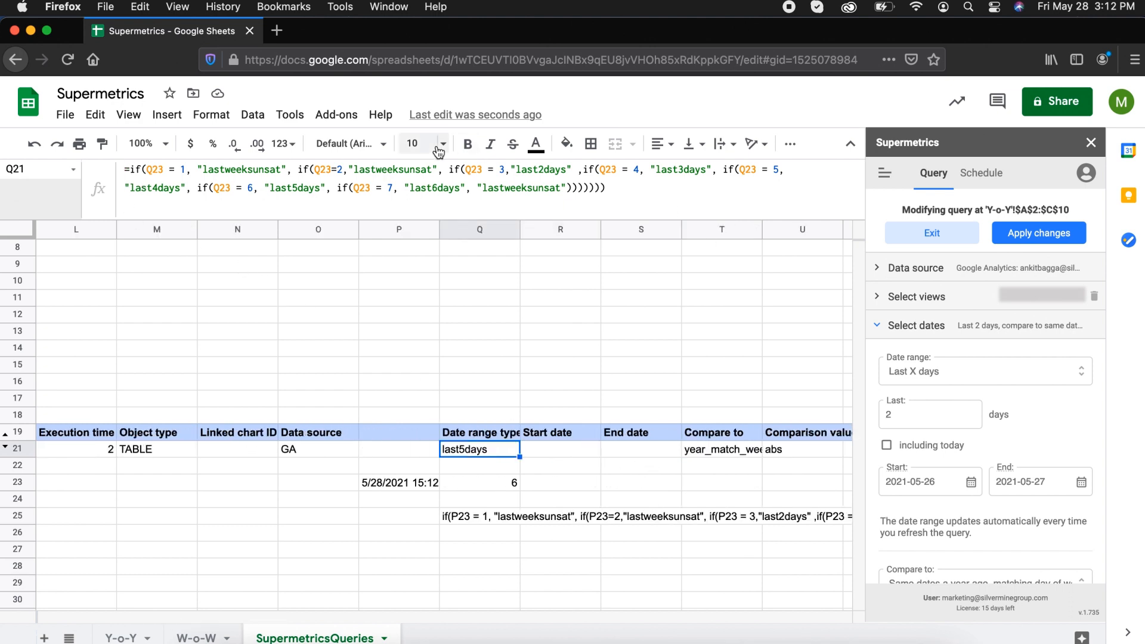
scroll(573, 424, "right", 4)
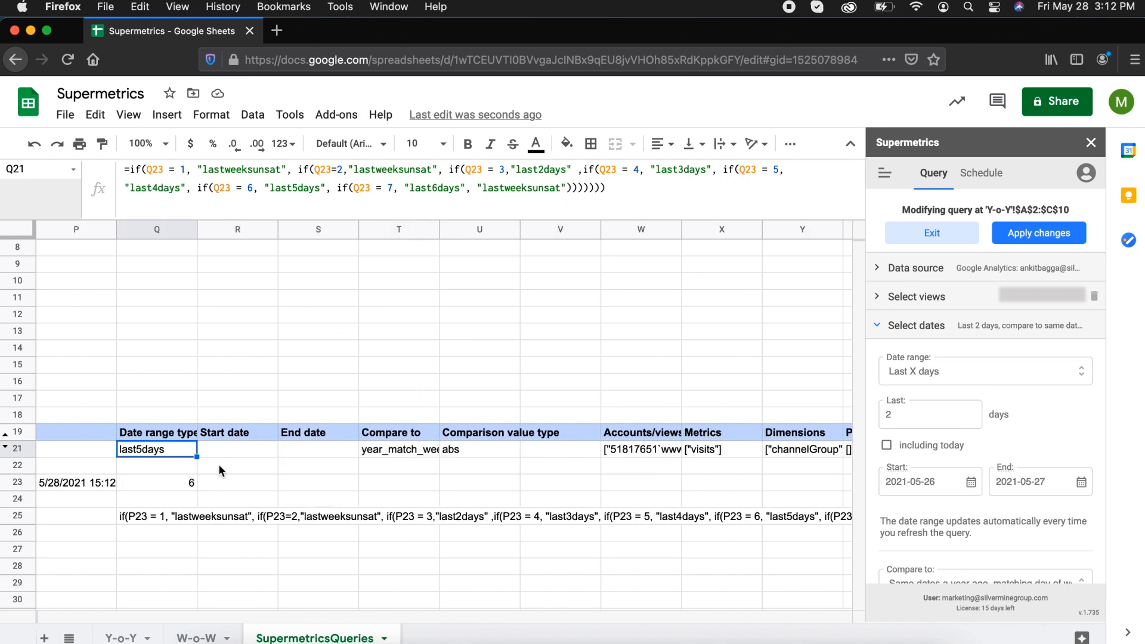
left_click(181, 486)
scroll(180, 483, "left", 1)
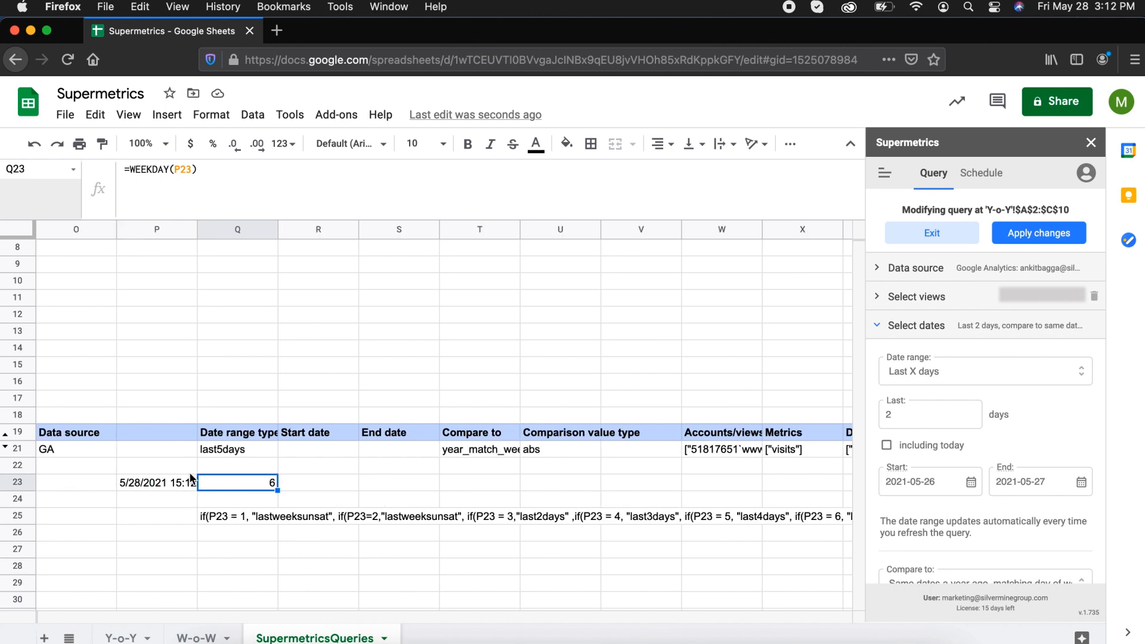
left_click(220, 450)
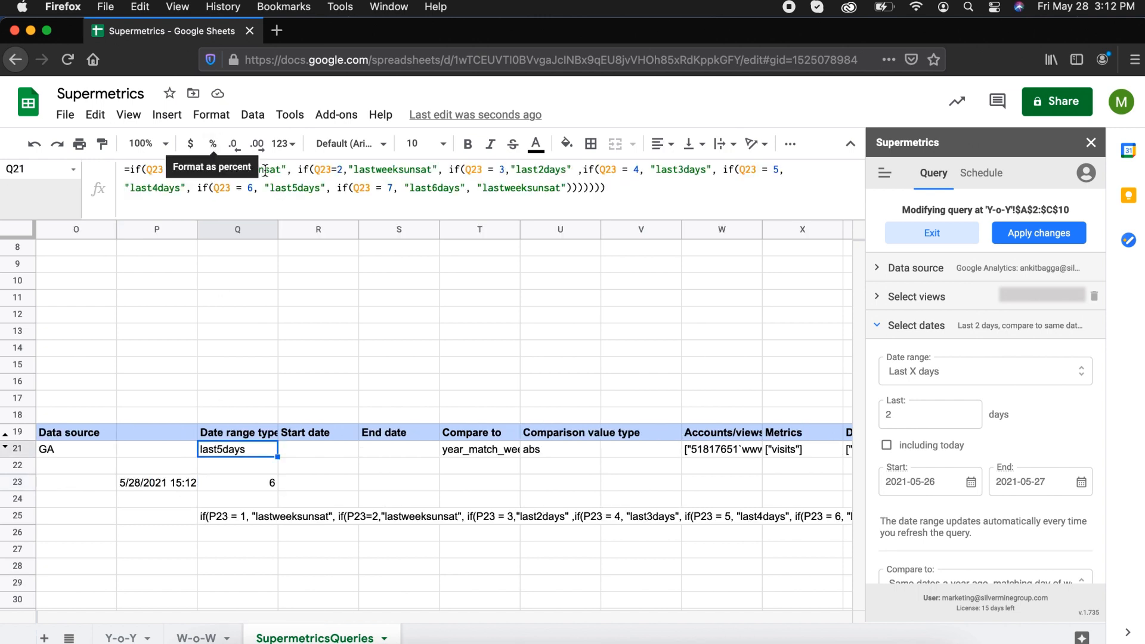
left_click(290, 189)
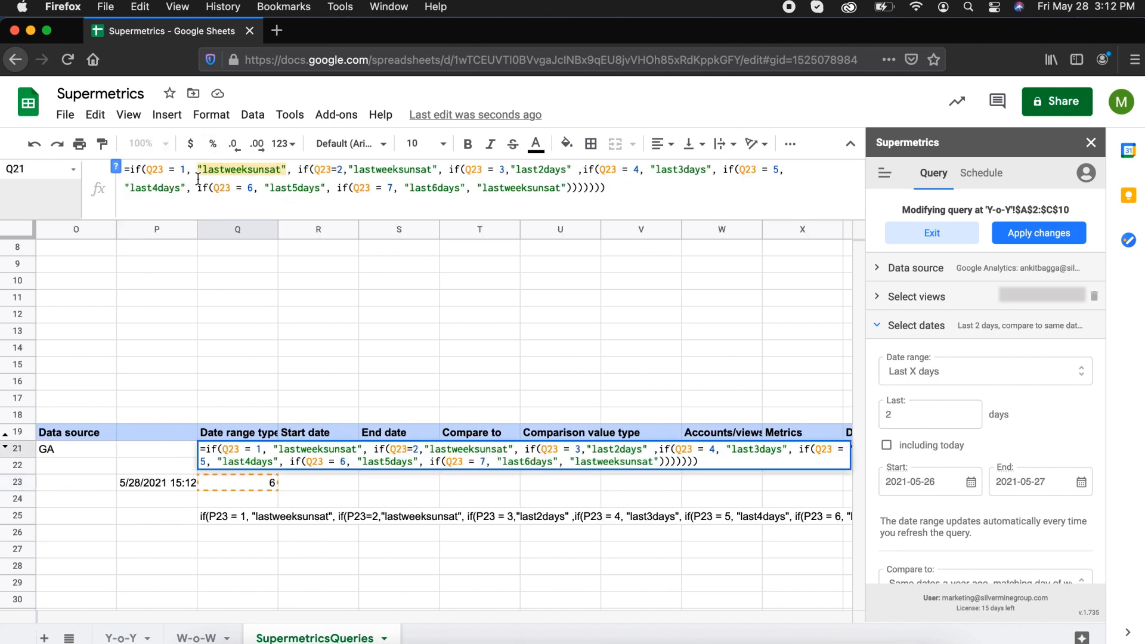
left_click(259, 484)
left_click(304, 489)
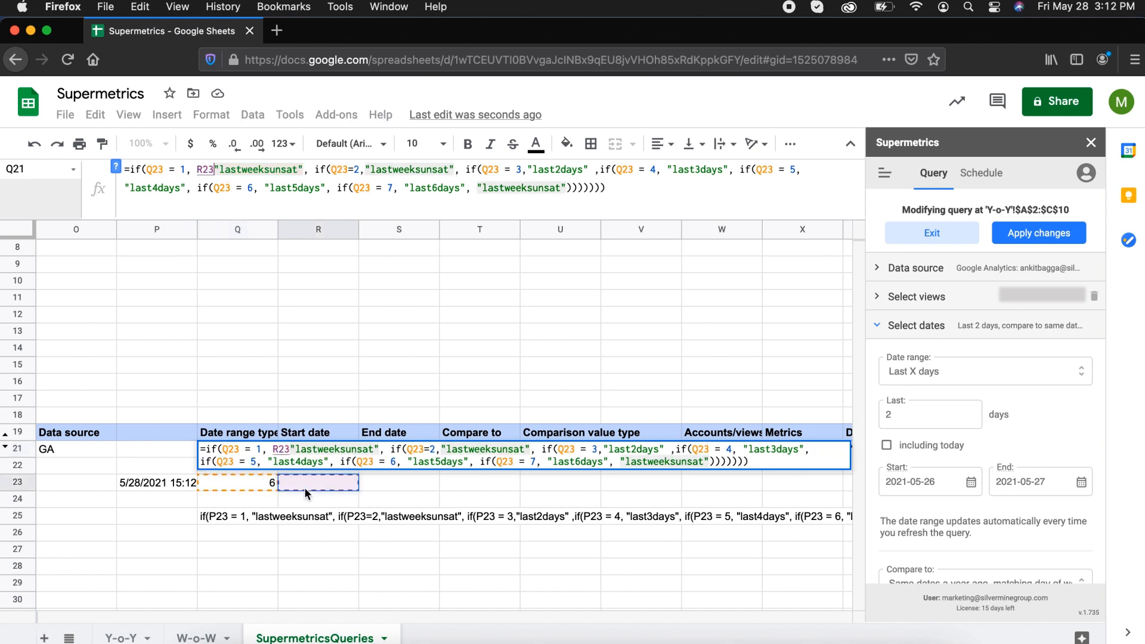
key("BackSpace")
key("BackSpace")
key("BackSpace")
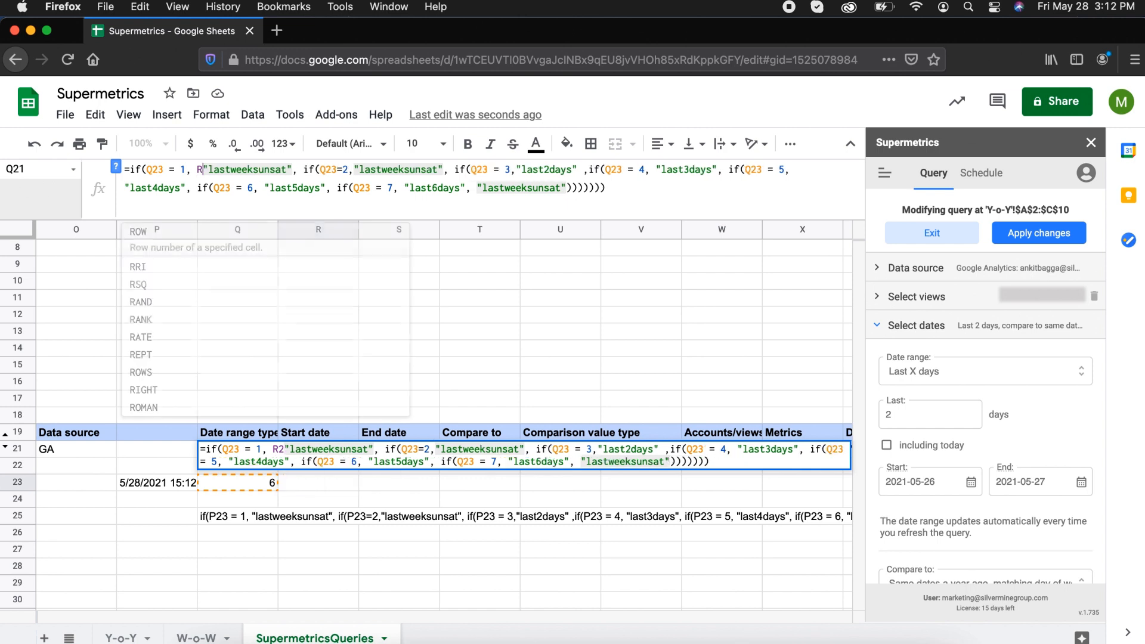
key("Return")
Step: Examine the nested IF formula in Q21, clearing any cell reference inserted by accident and committing it with its conditions intact
left_click(229, 454)
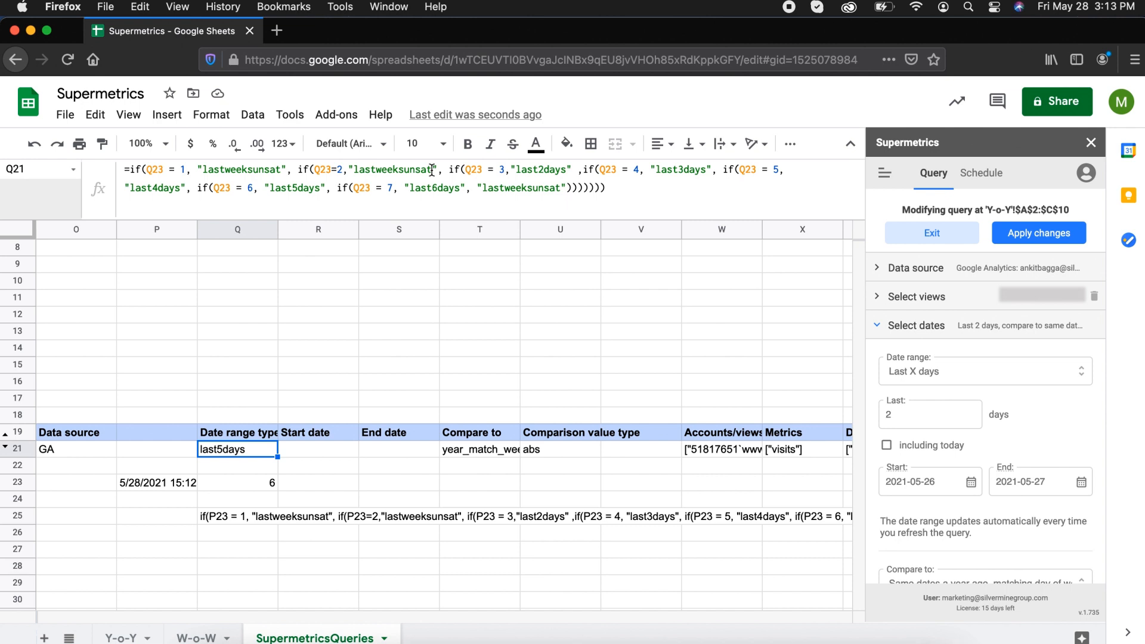
left_click(521, 171)
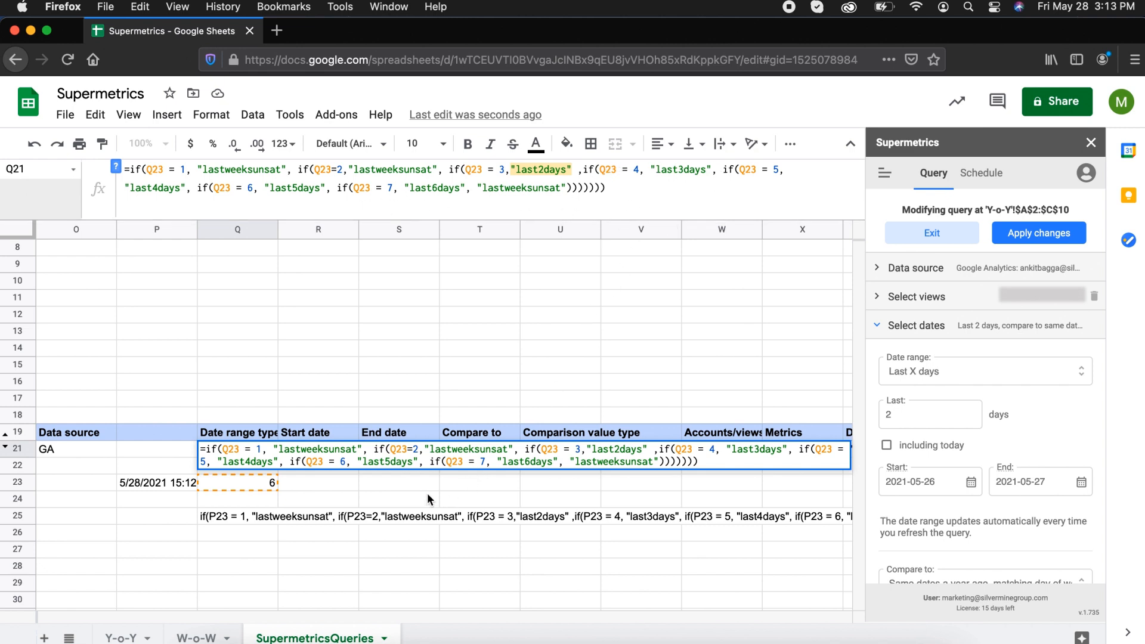
left_click(363, 505)
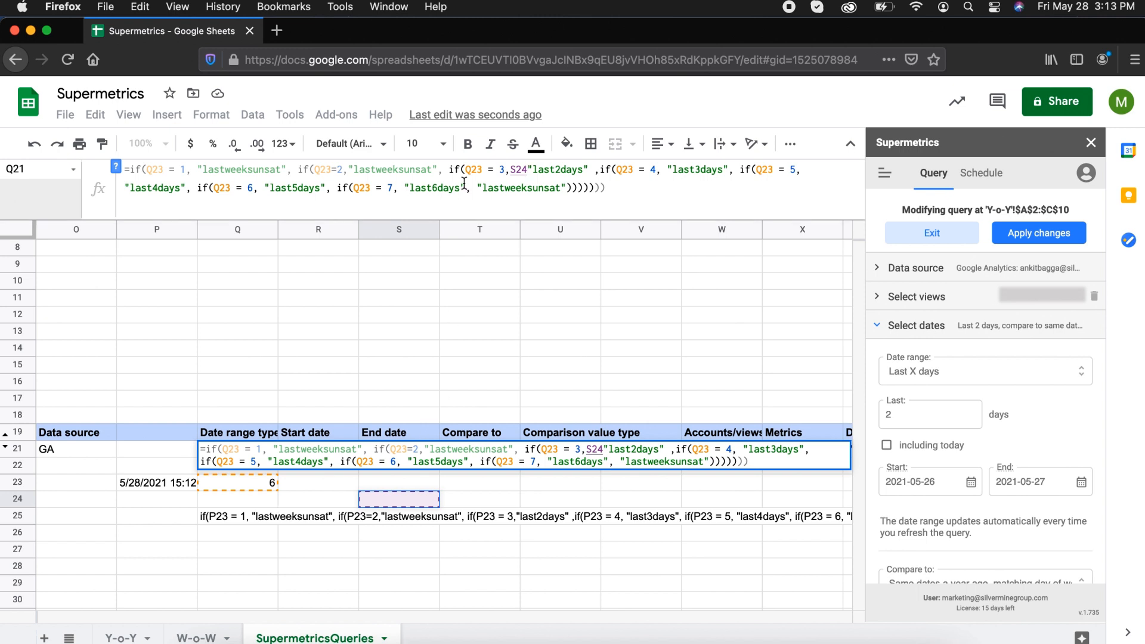
key("BackSpace")
key("BackSpace")
key("BackSpace")
key("Return")
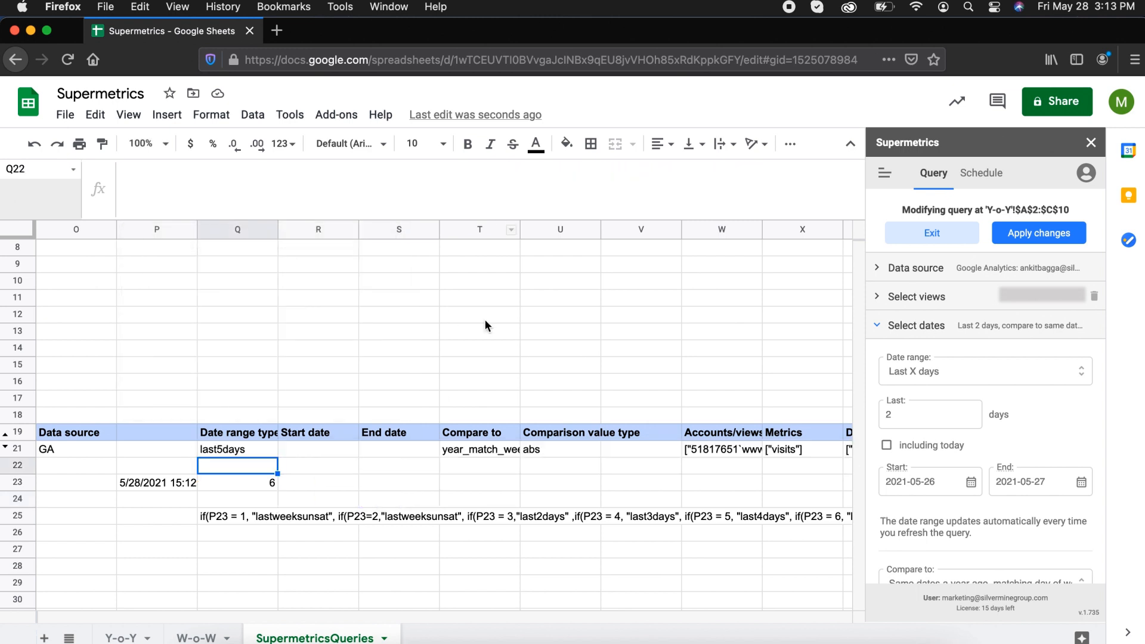
left_click(258, 532)
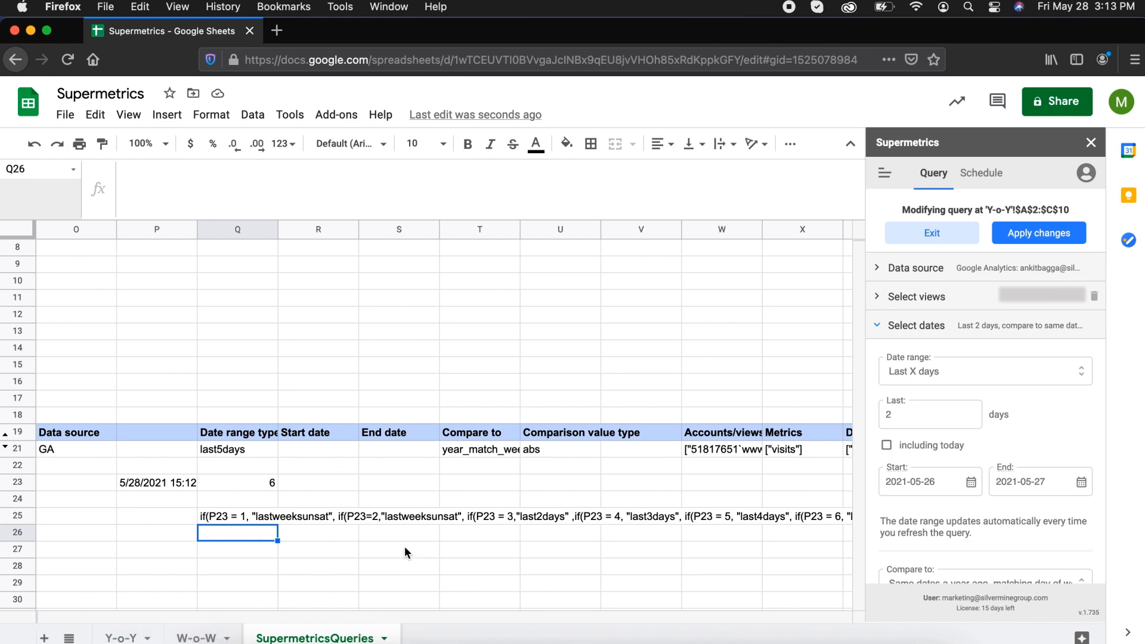
Step: Look over the W-o-W query's date range type, start date and end date in row 22 of the SupermetricsQueries sheet
left_click(200, 638)
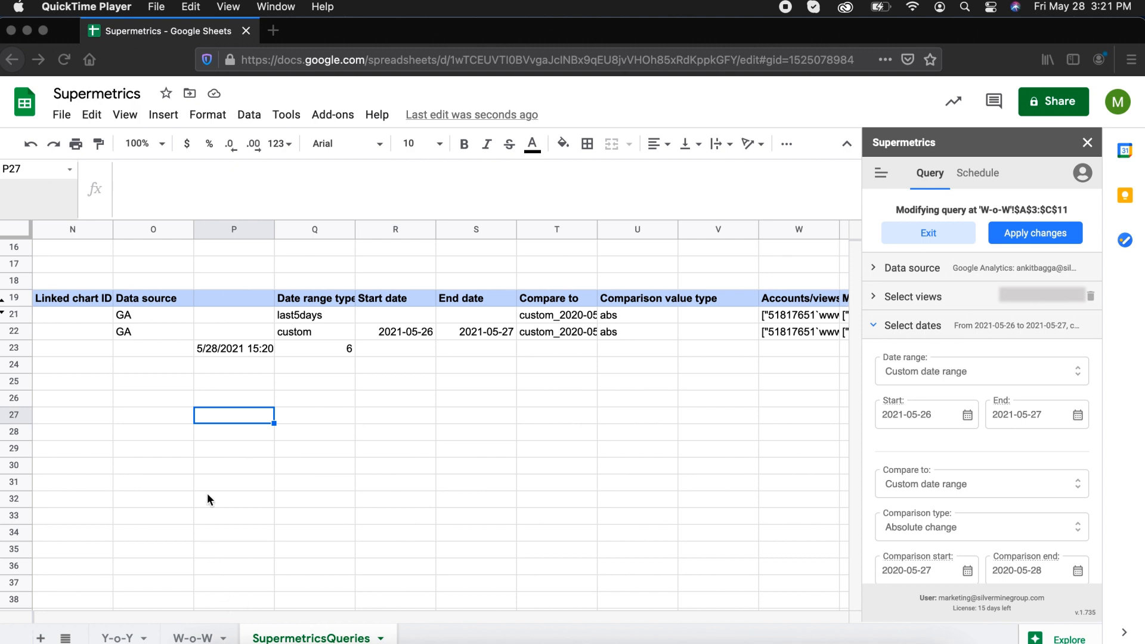
scroll(206, 493, "left", 3)
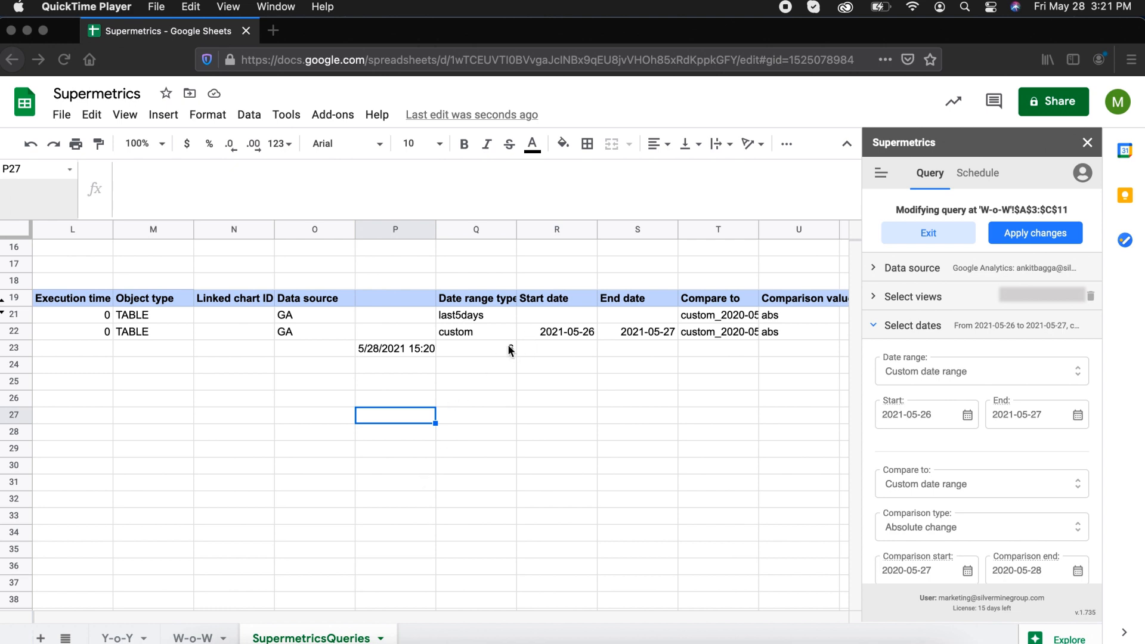
left_click(543, 335)
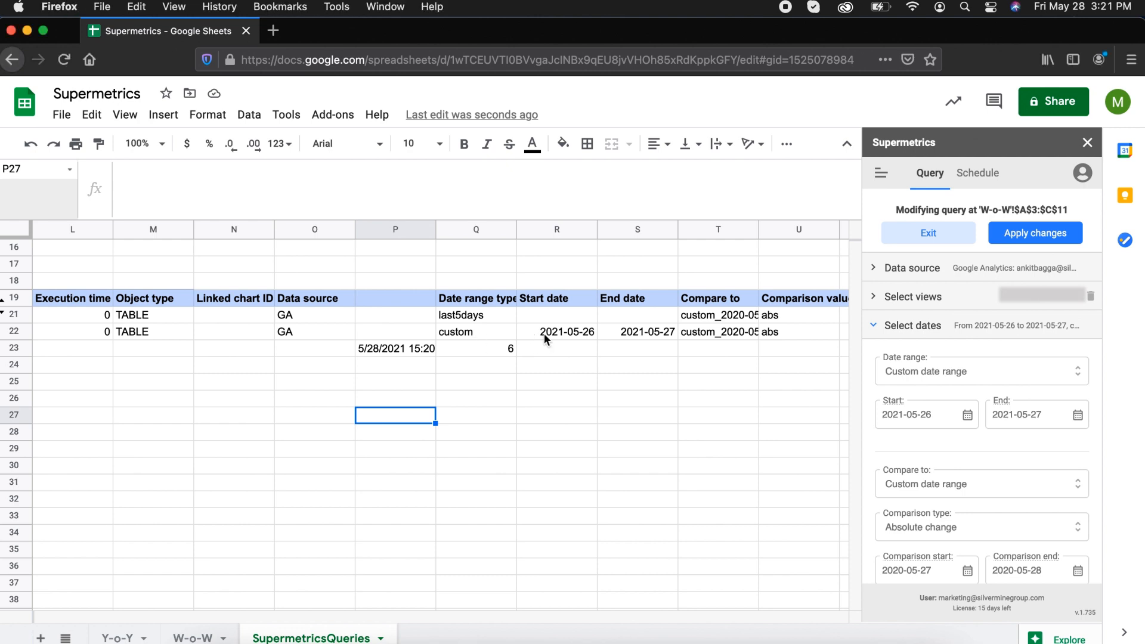
scroll(249, 486, "left", 2)
scroll(248, 490, "left", 3)
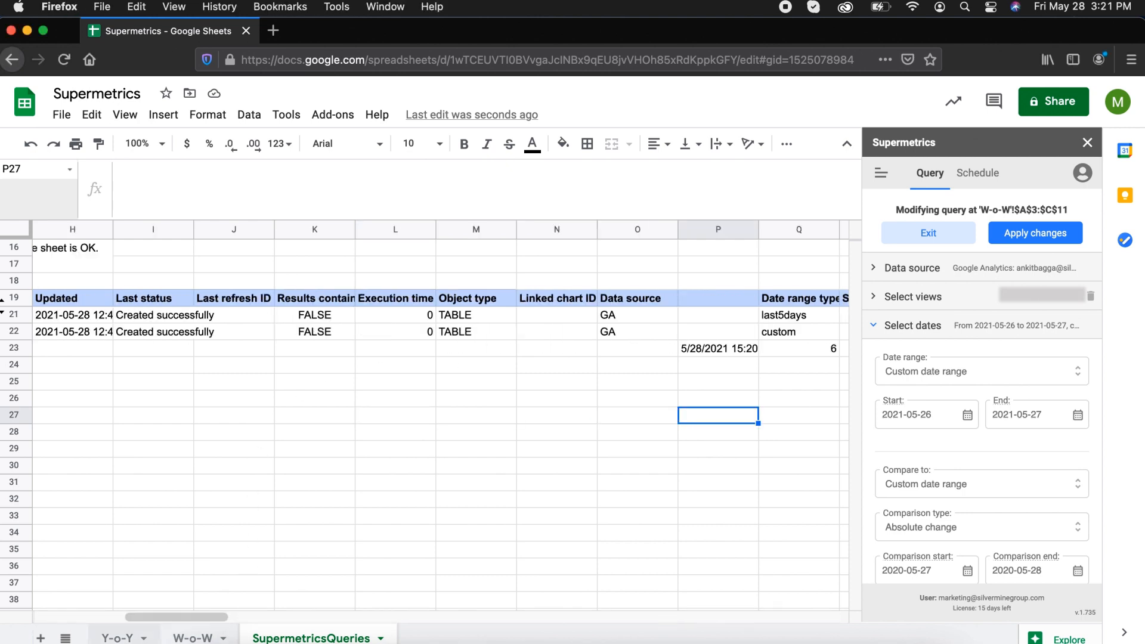
Step: Open the W-o-W sheet and examine the query's custom date range and its comparison dates
left_click(192, 637)
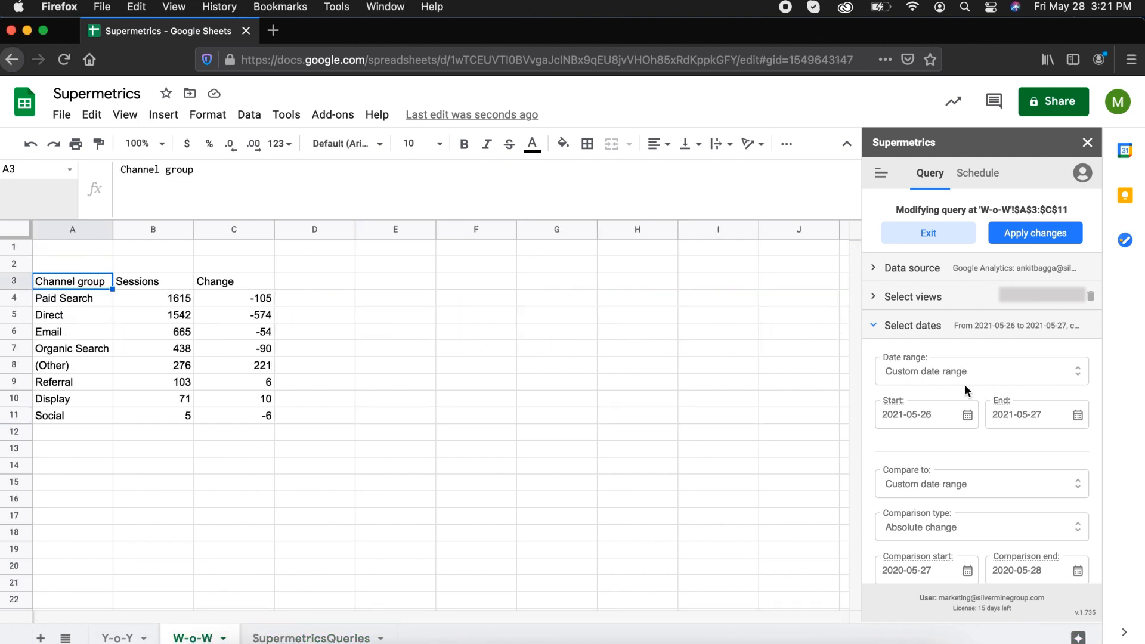
scroll(952, 490, "down", 3)
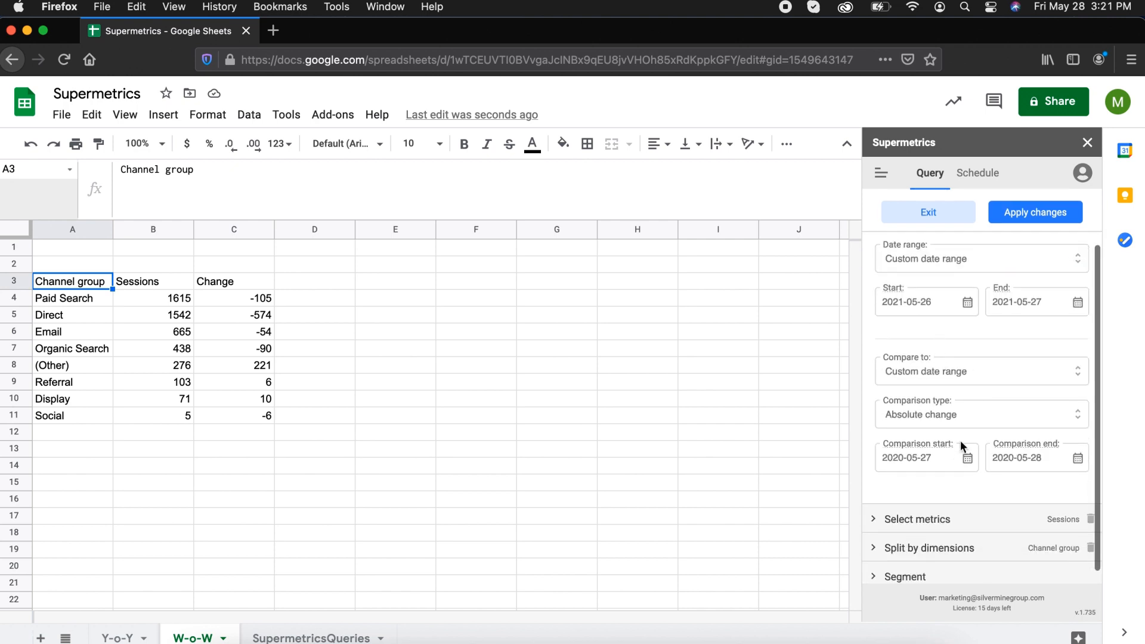
scroll(957, 452, "up", 3)
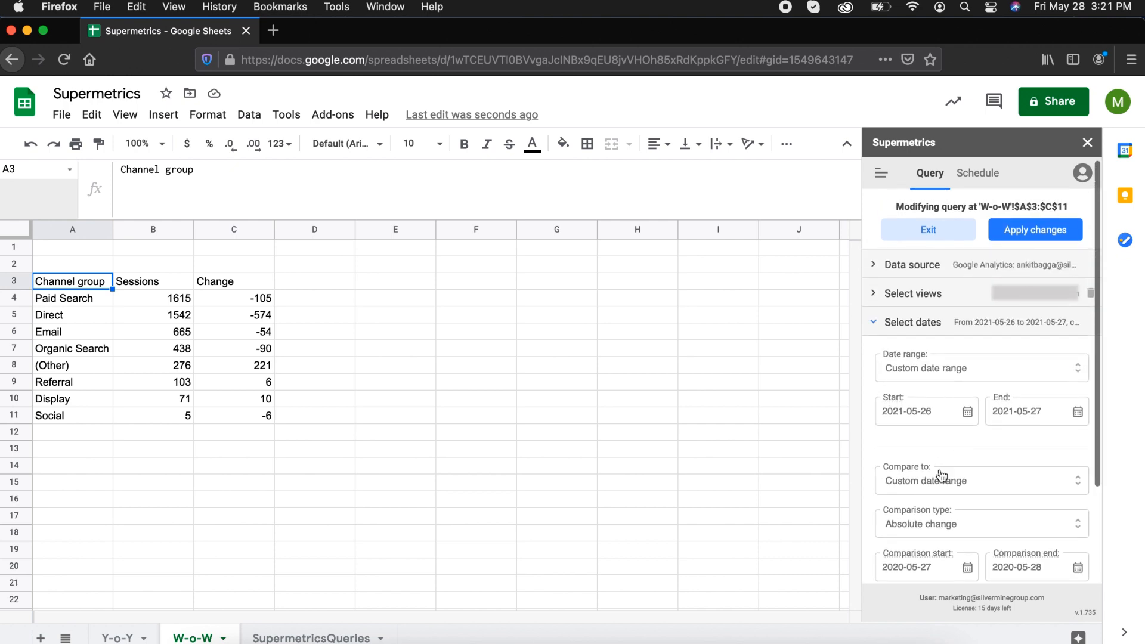
scroll(945, 474, "down", 3)
scroll(941, 485, "down", 1)
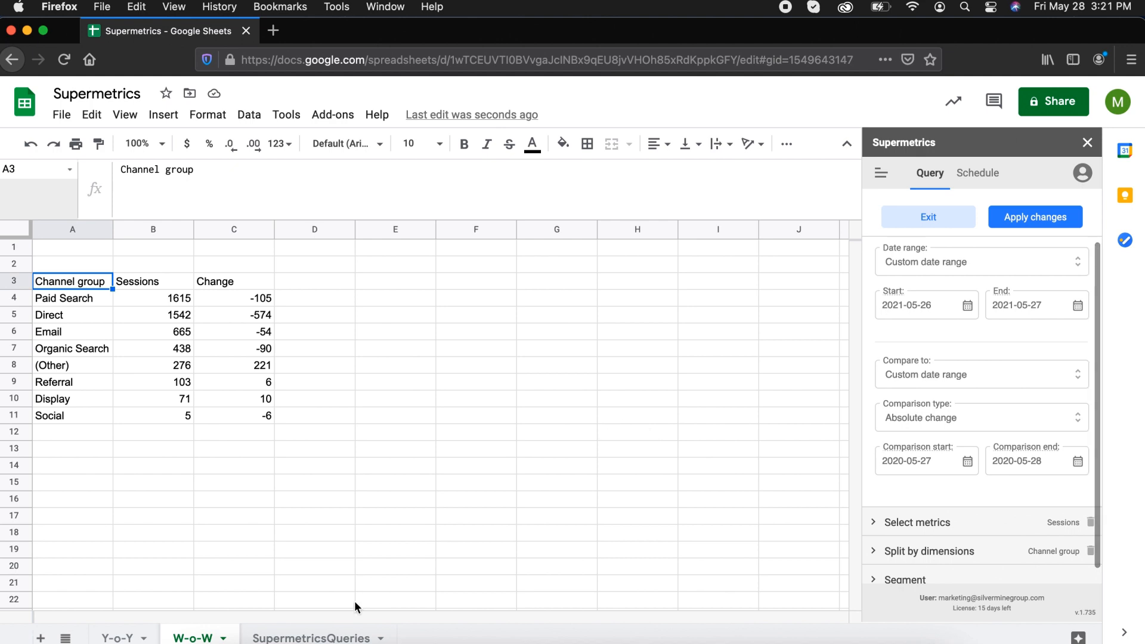
Step: Return to the SupermetricsQueries sheet and inspect the W-o-W query's start date in R22 and compare-to value in T22
left_click(317, 637)
scroll(465, 430, "right", 2)
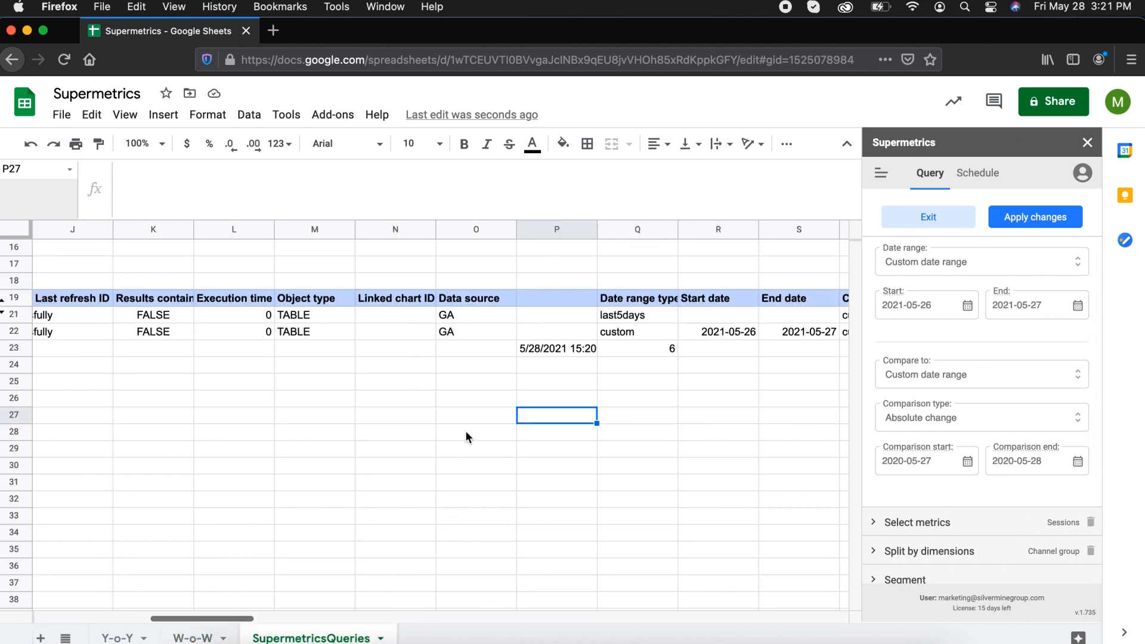
scroll(465, 430, "right", 3)
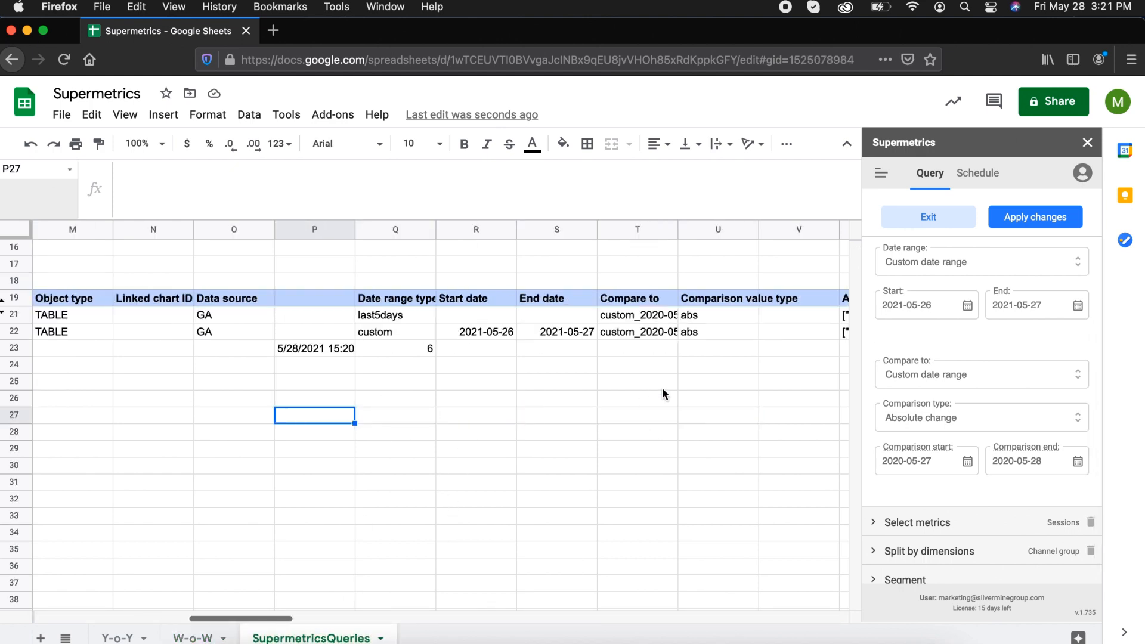
scroll(449, 375, "right", 2)
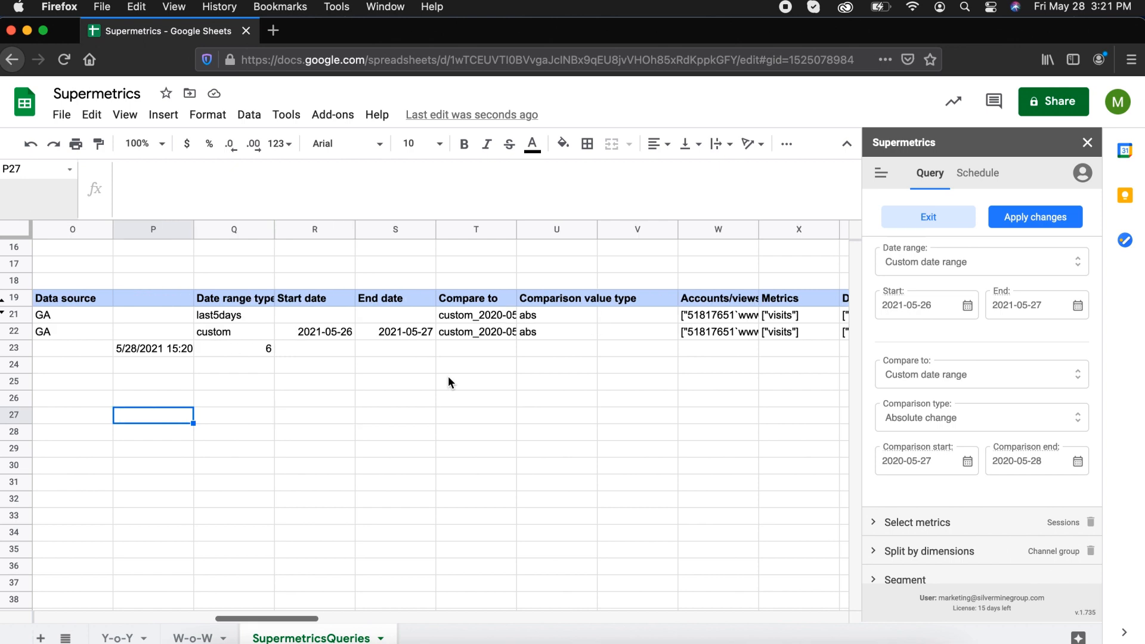
left_click(323, 334)
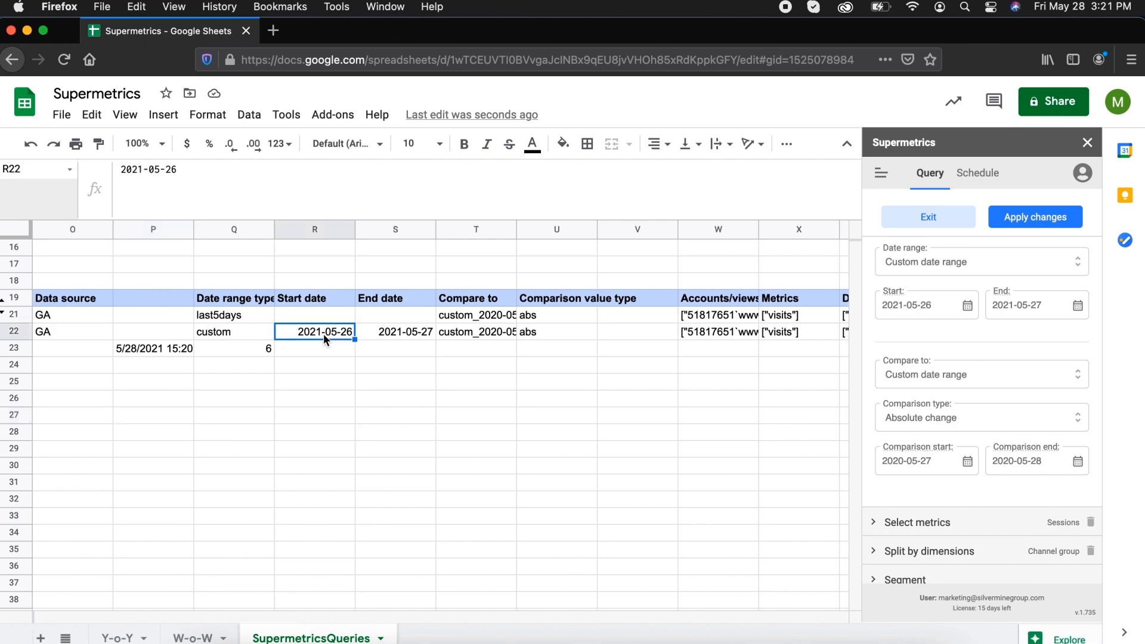
left_click(502, 331)
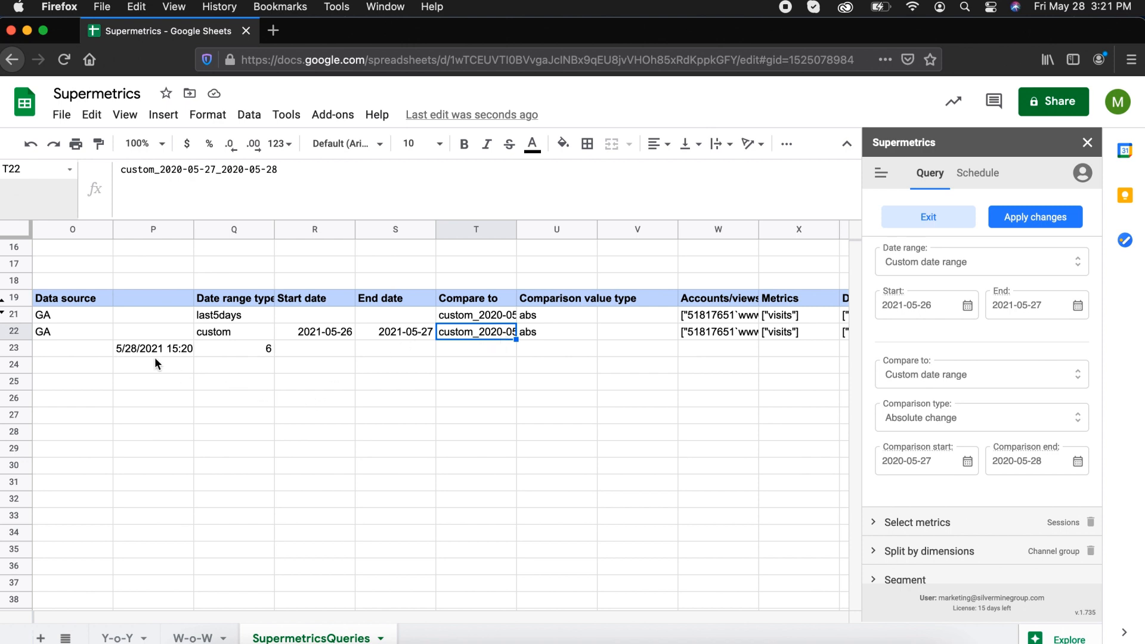
Step: Enter the formula =to_date(P23) in P27 to reduce the timestamp to a plain date
left_click(169, 413)
type("=")
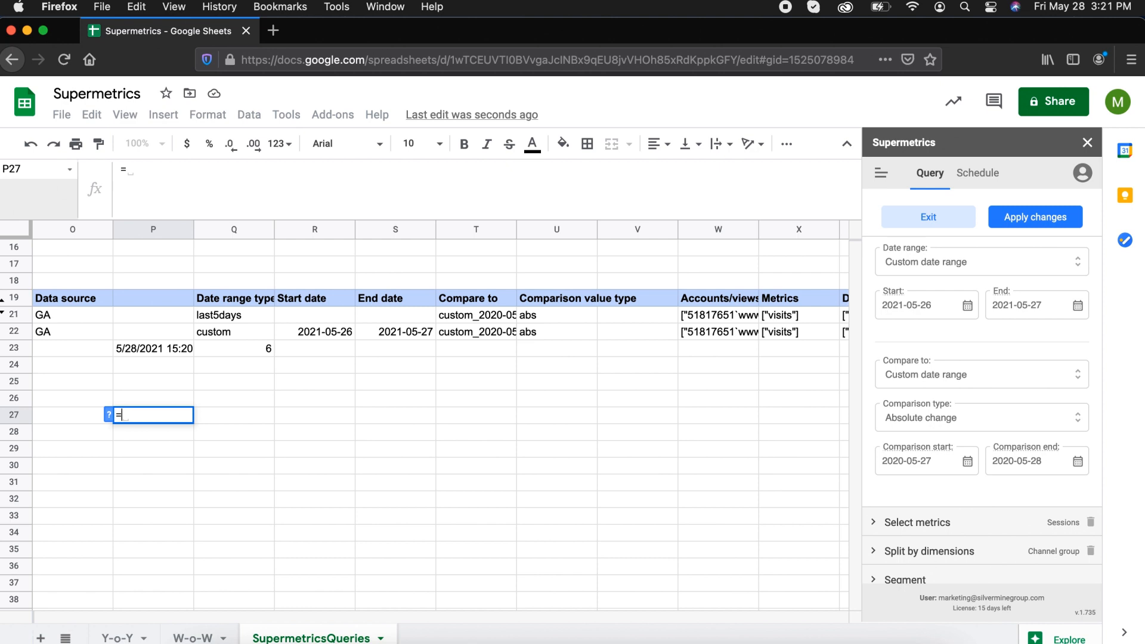
type("to_date(")
left_click(131, 349)
key("Return")
left_click(177, 417)
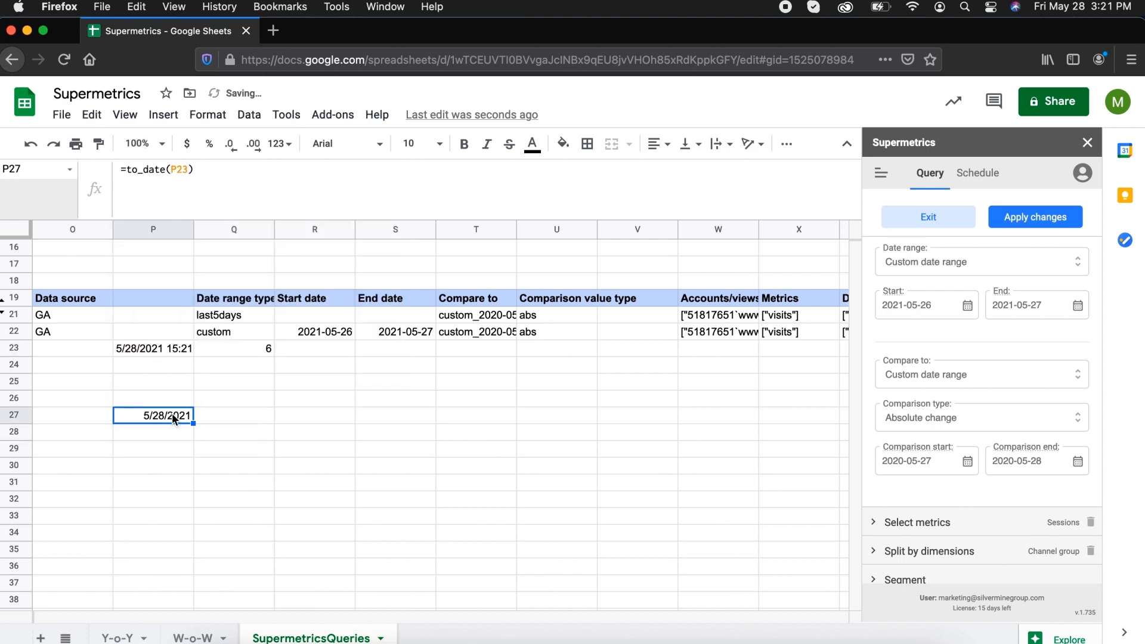
Step: Enter 5 in Q27 as the number of days beside the date in P27
left_click(237, 421)
type("=")
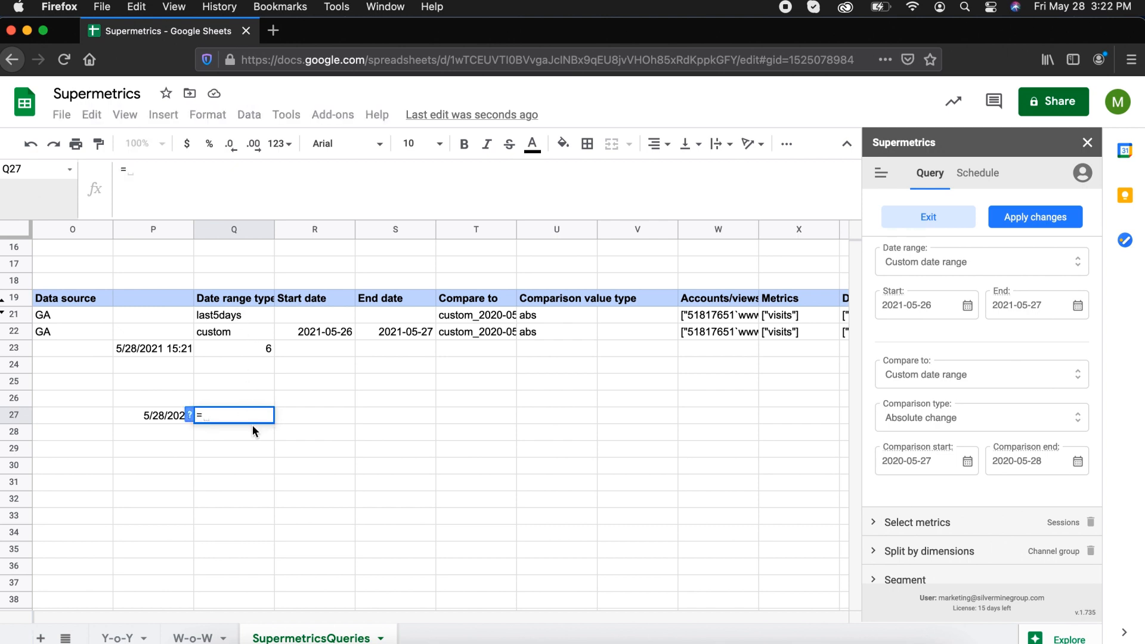
key("BackSpace")
type("5")
key("Return")
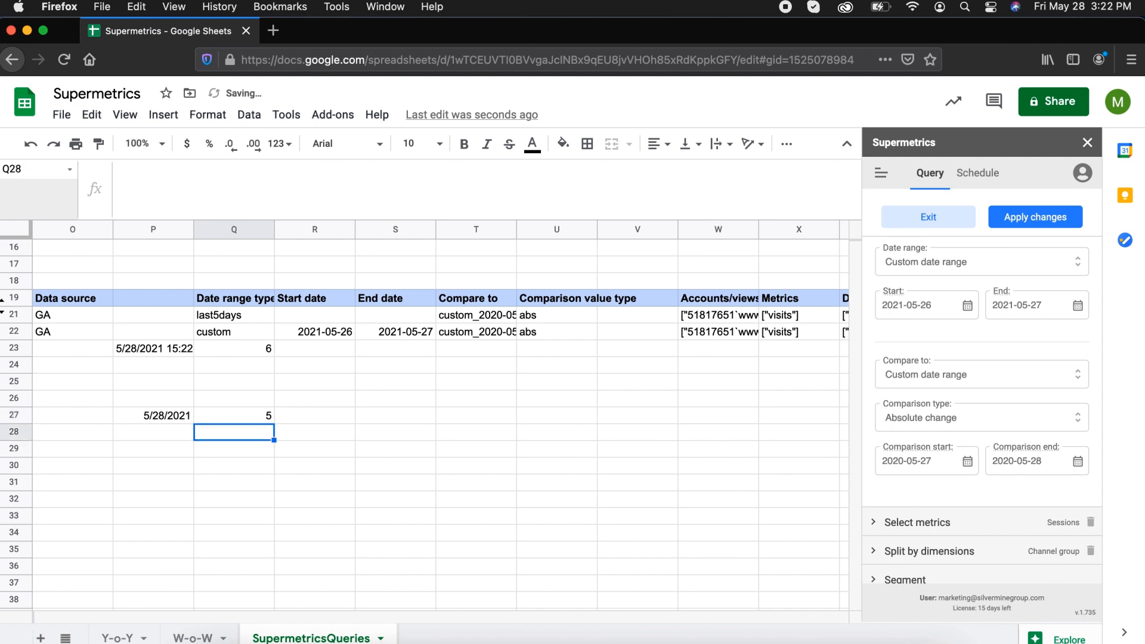
Step: Enter the formula =P27-Q27 in R27 to subtract the number of days from the date
key("Up")
key("Right")
type("=")
key("Left")
key("Left")
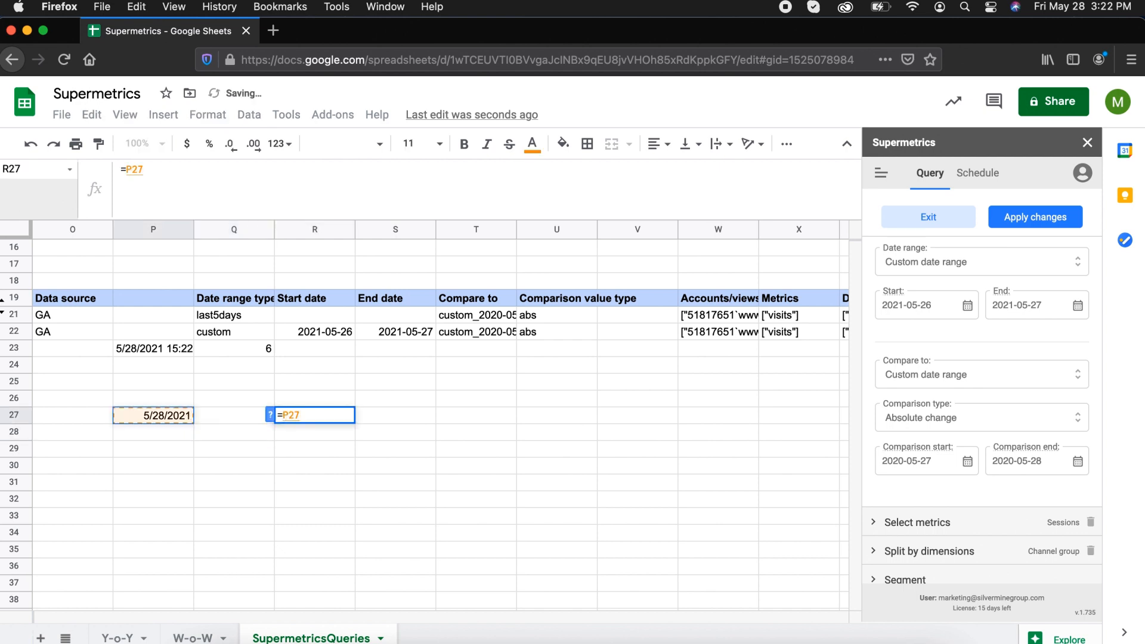
key("Right")
key("Right")
key("Left")
key("Left")
type("-")
key("Left")
key("Return")
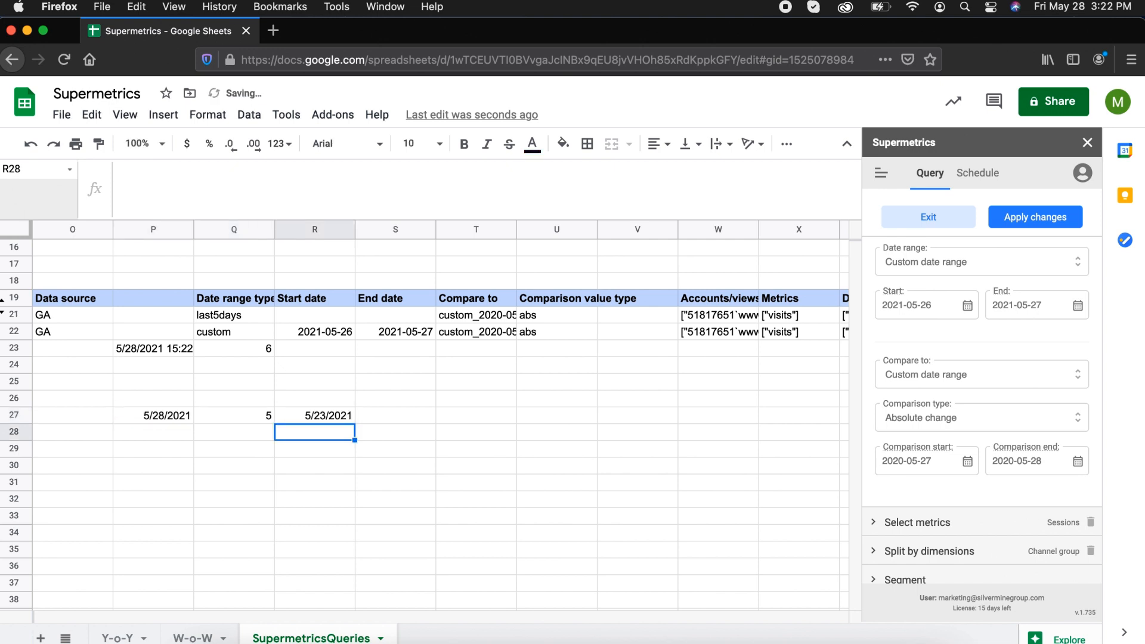
Step: Enter the formula =P27-1 in P28 to calculate the previous day's date
left_click(302, 414)
left_click(192, 427)
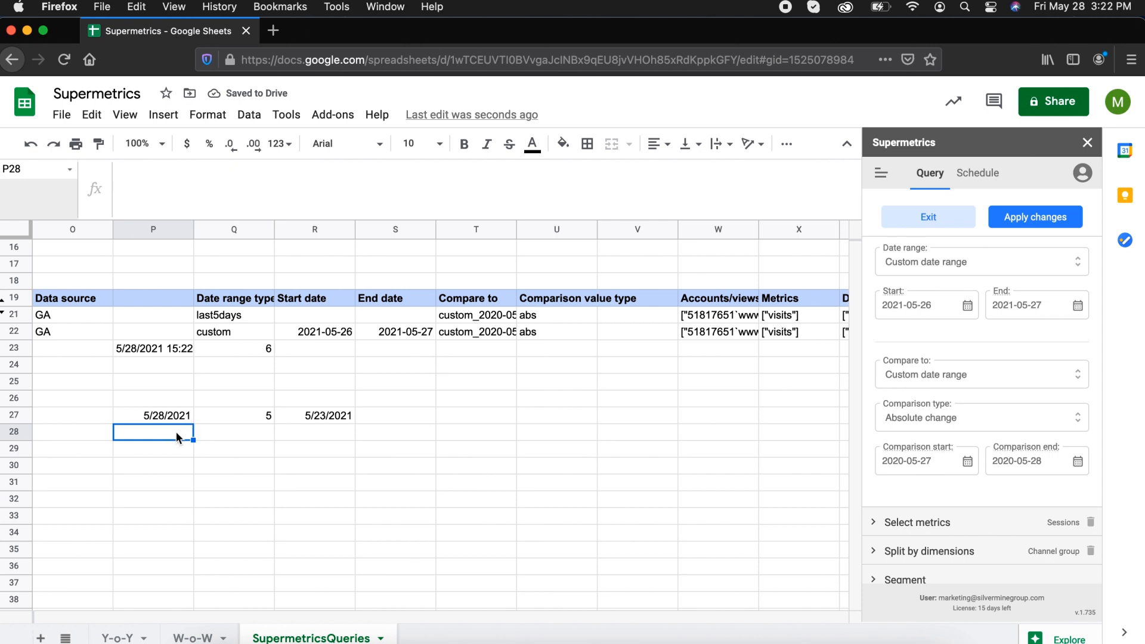
type("=")
key("Up")
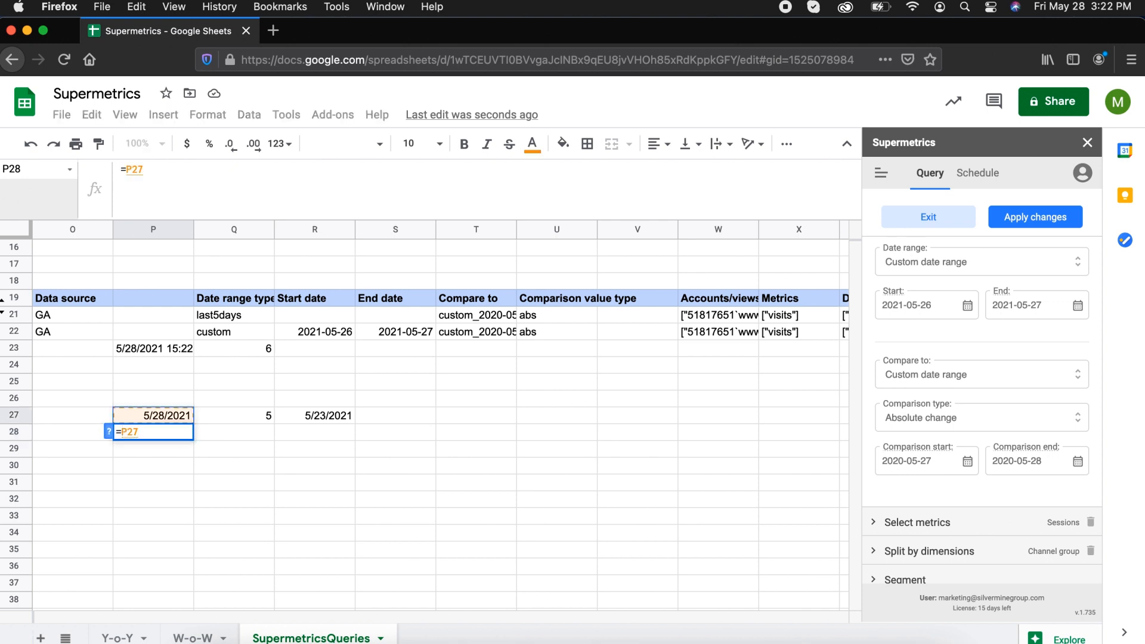
type("-1")
key("Return")
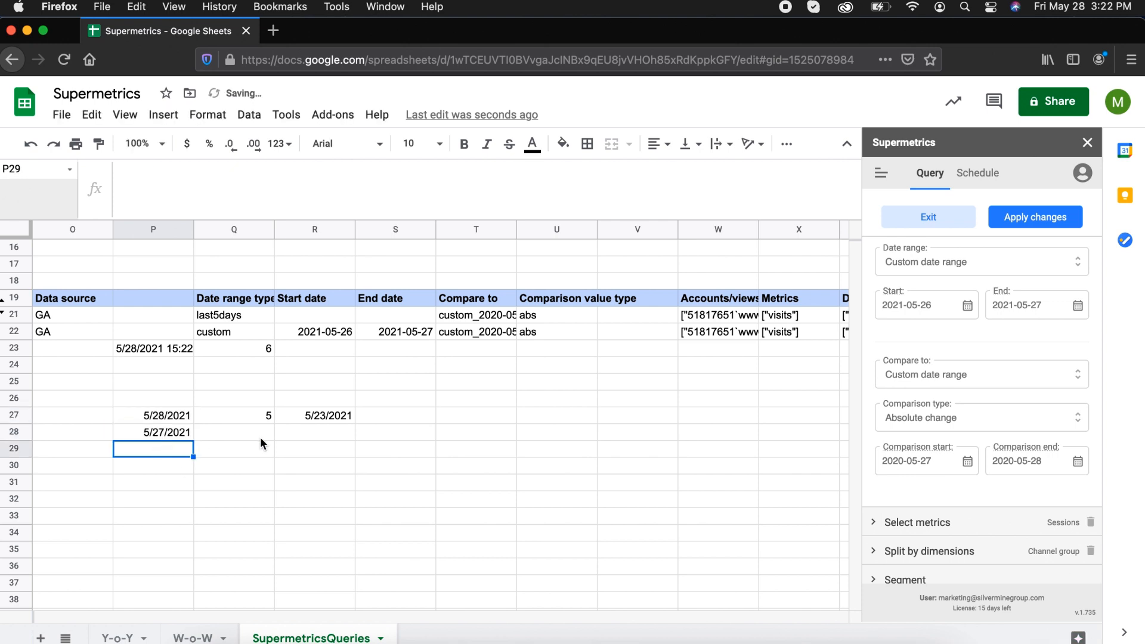
Step: Move the start date formula =P27-Q27 from R27 to R28, keeping its references
left_click(315, 416)
key("ctrl+x")
left_click(316, 433)
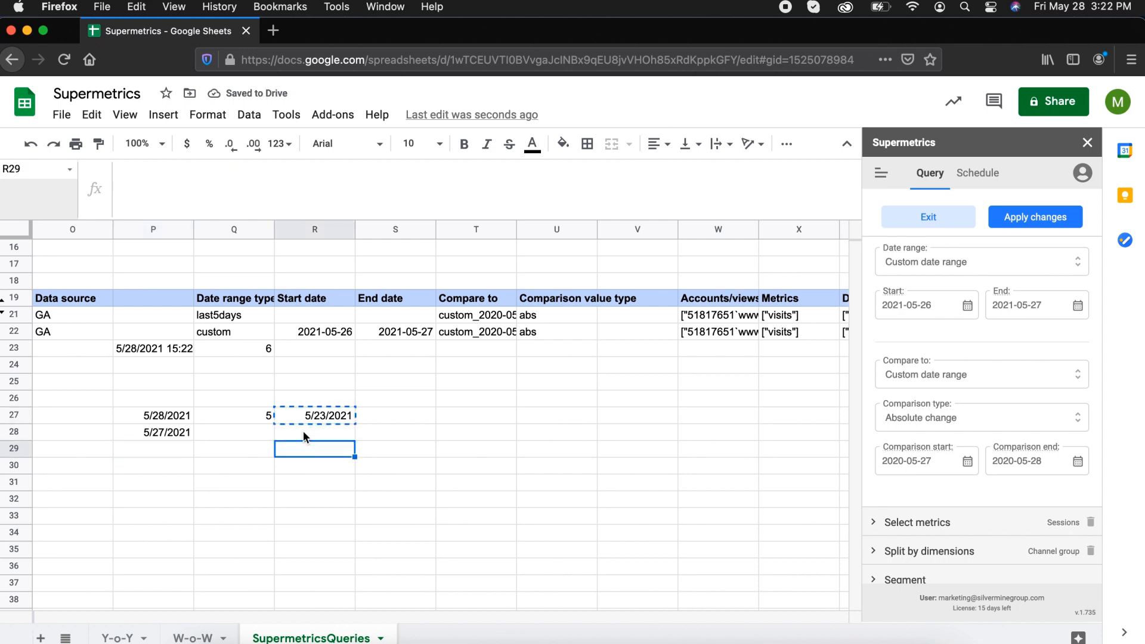
key("ctrl+v")
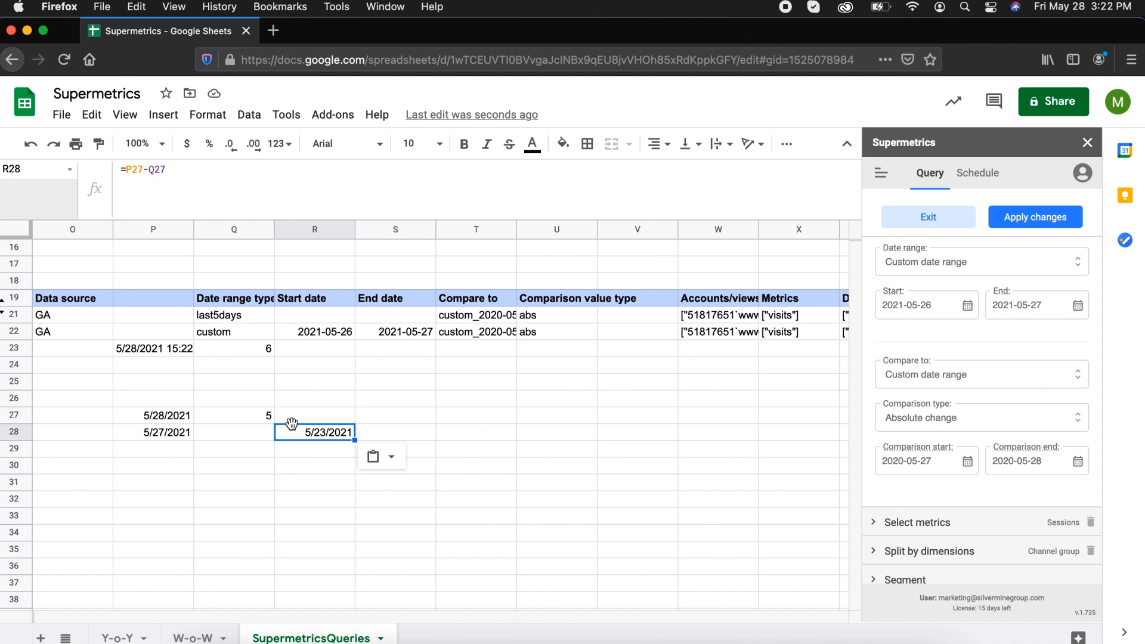
Step: Check the day count in Q27, the formula in R28 and the compare-to value in T22, finishing at cell T27
left_click(383, 435)
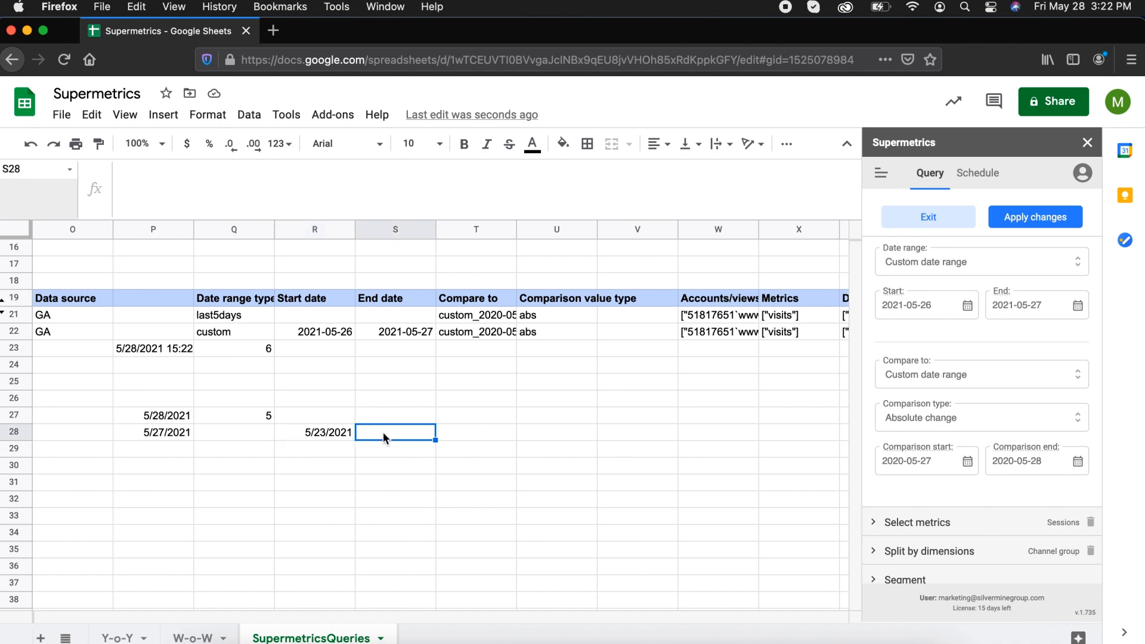
left_click(297, 433)
left_click(377, 430)
left_click(235, 416)
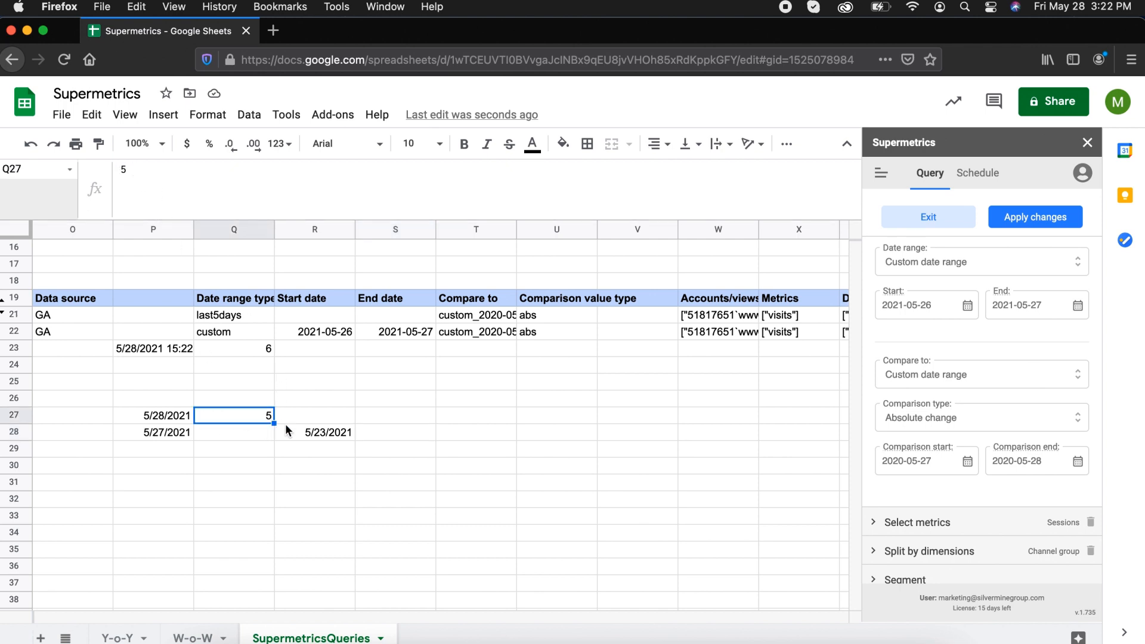
left_click(308, 433)
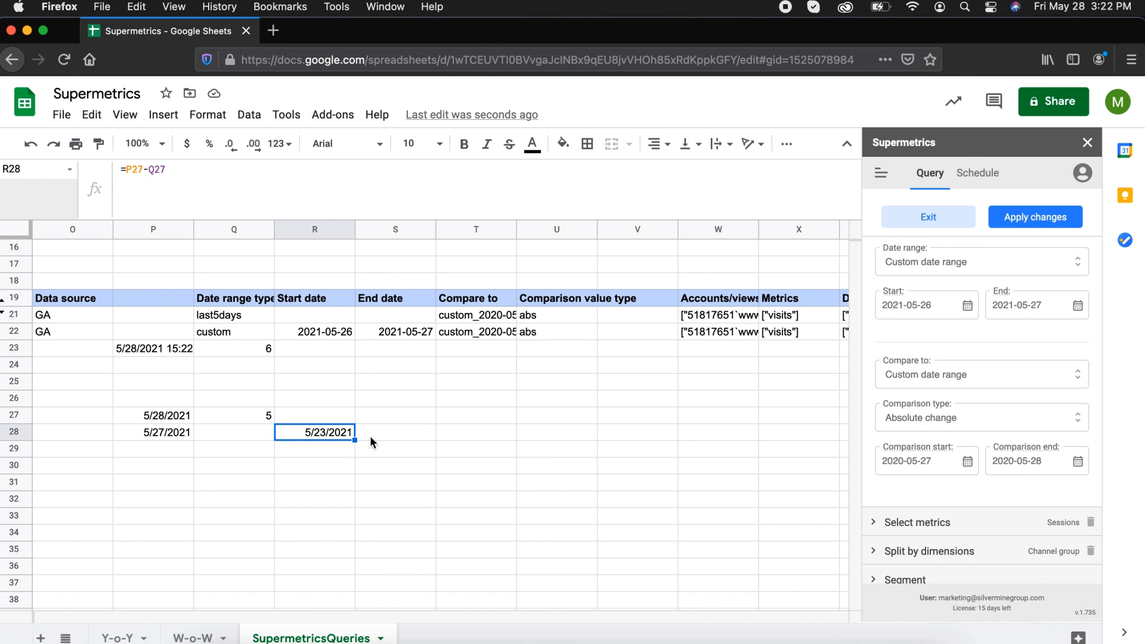
left_click(470, 334)
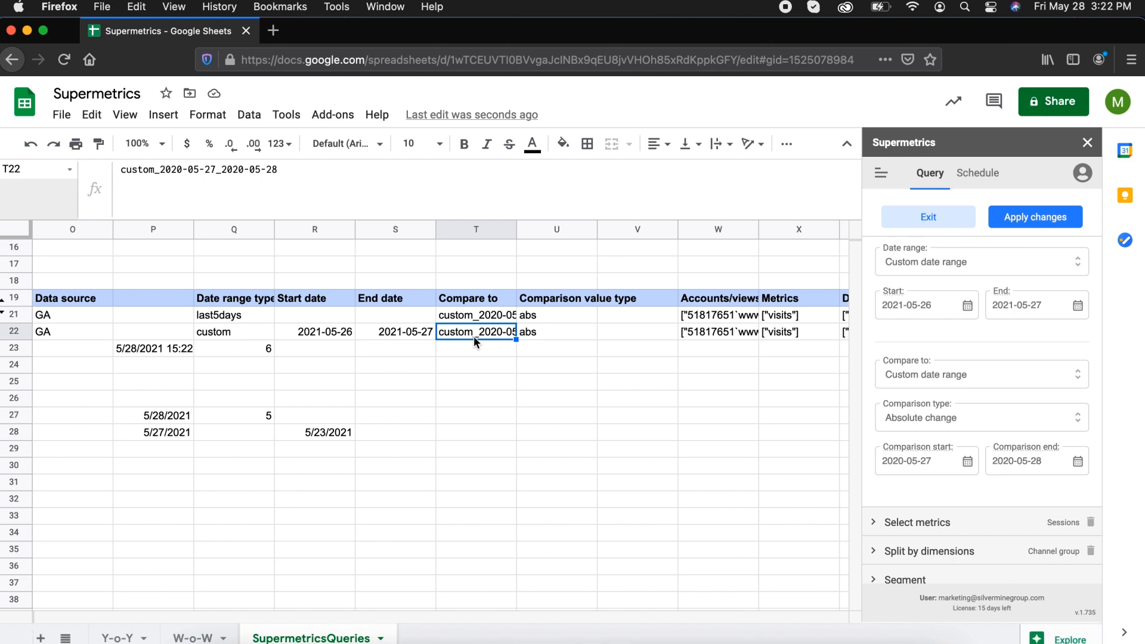
left_click(378, 434)
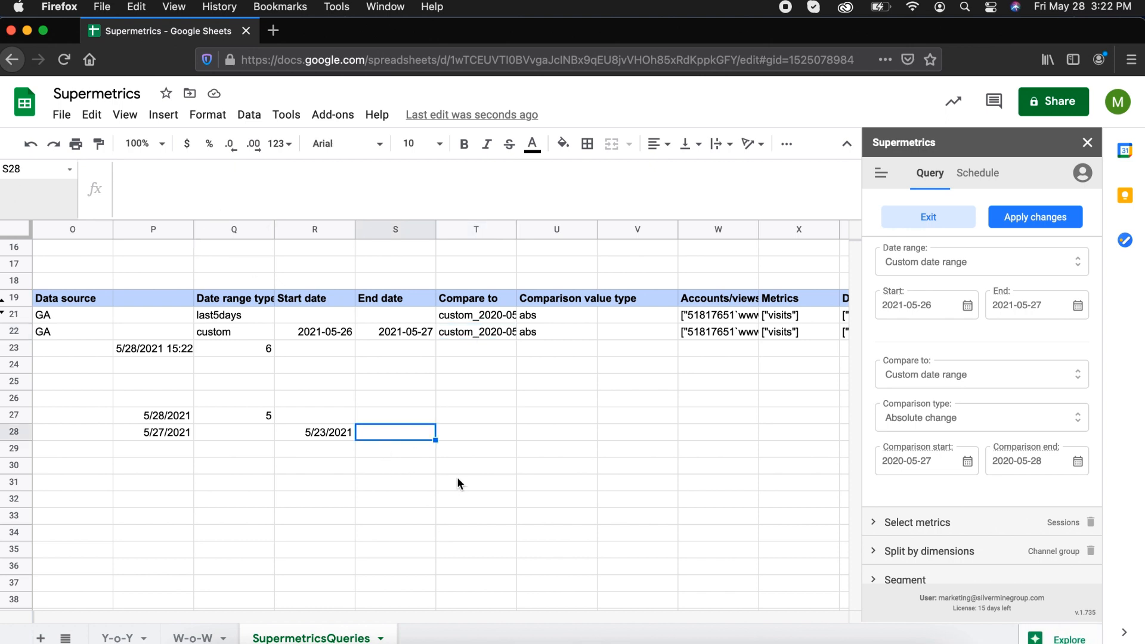
key("Tab")
key("Up")
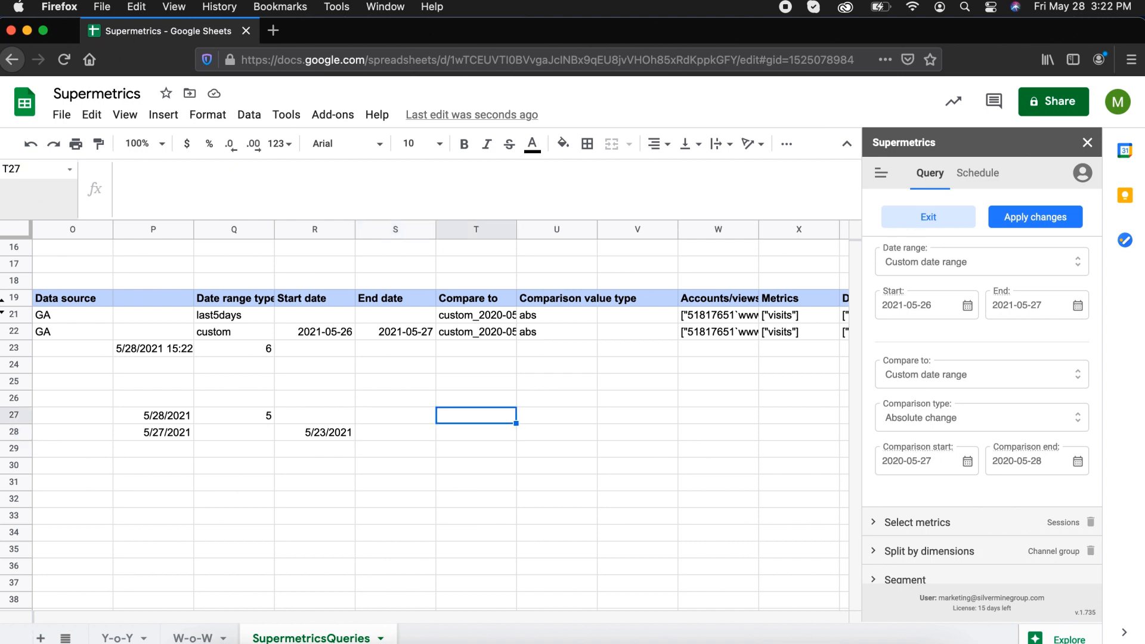
Step: Label cell T27 "Compared date range"
type("Compare d date d")
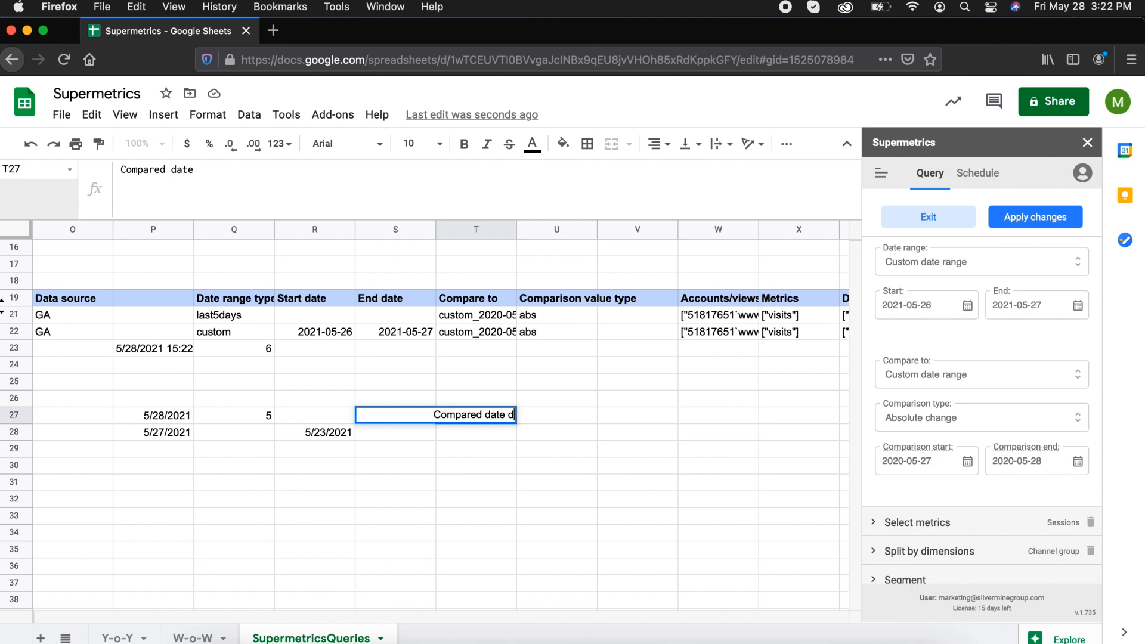
key("BackSpace")
type("raa")
key("BackSpace")
type("nge")
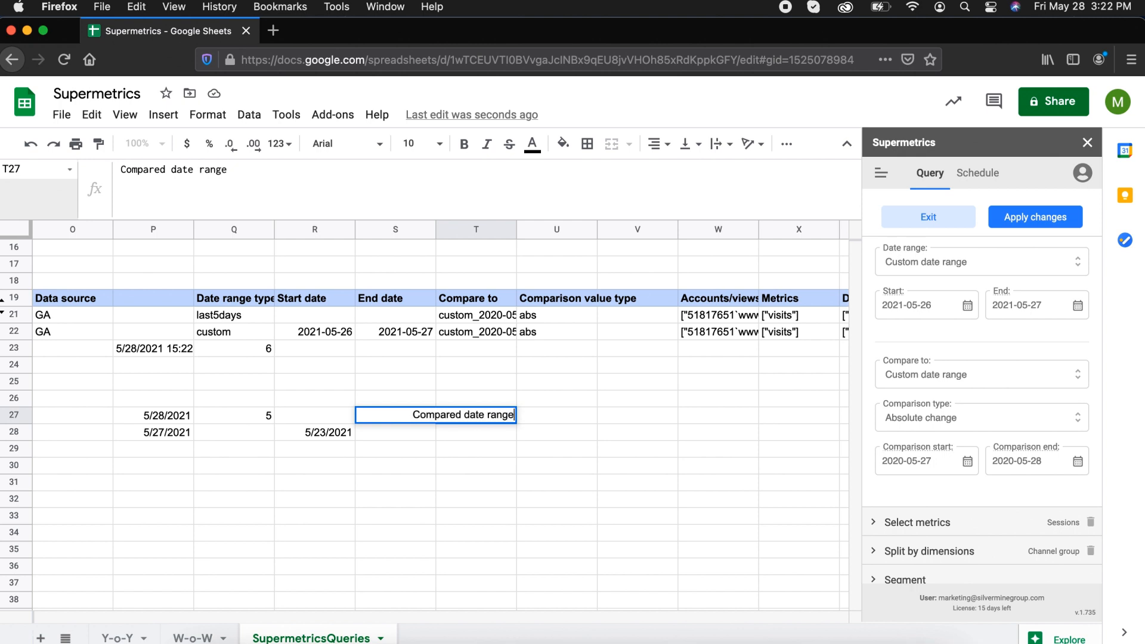
key("Return")
Step: Enter the formula =R28-7 in T28 to get the comparison start date one week earlier
type("=")
key("Left")
key("Left")
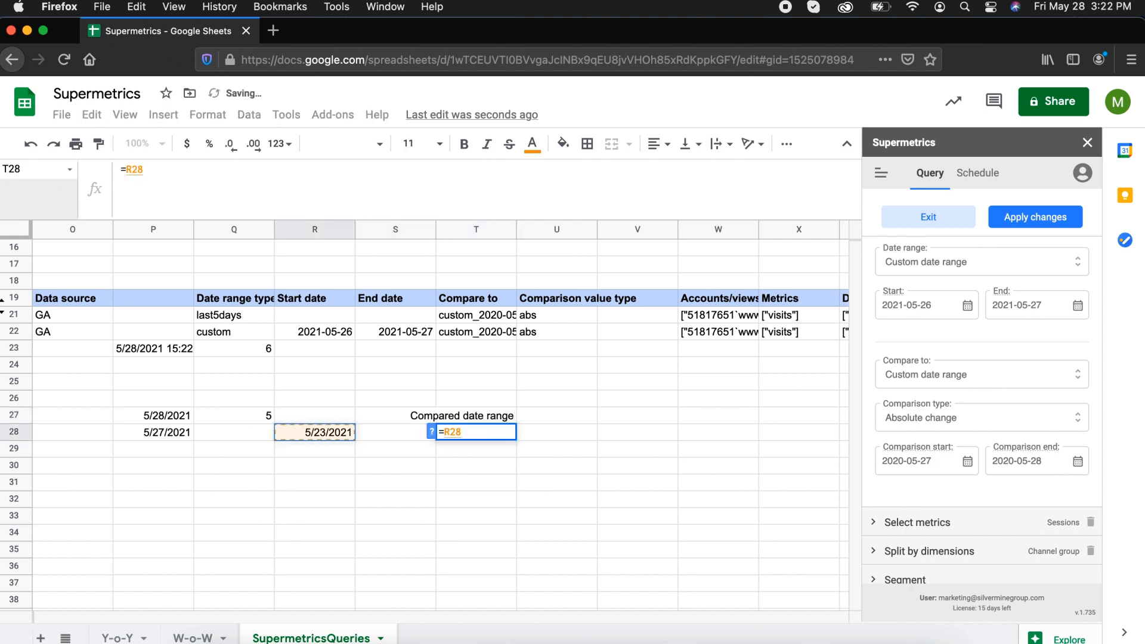
type("-7")
key("Return")
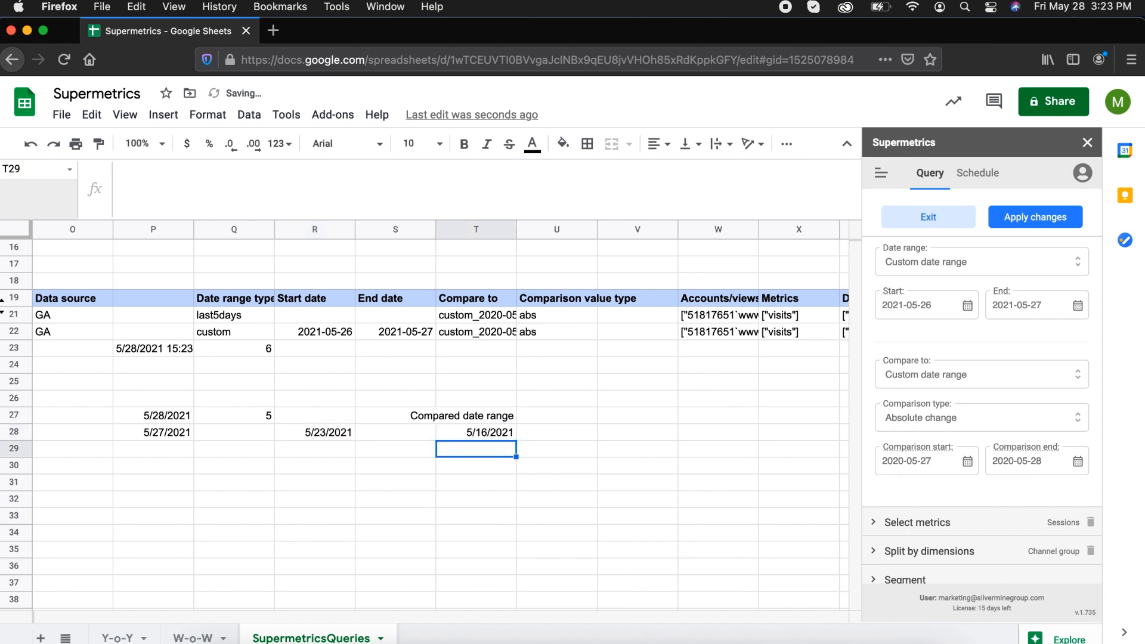
Step: Enter the formula =P28-7 in U28 to get the comparison end date one week earlier
key("Up")
key("Left")
key("Left")
key("Right")
key("Right")
key("Right")
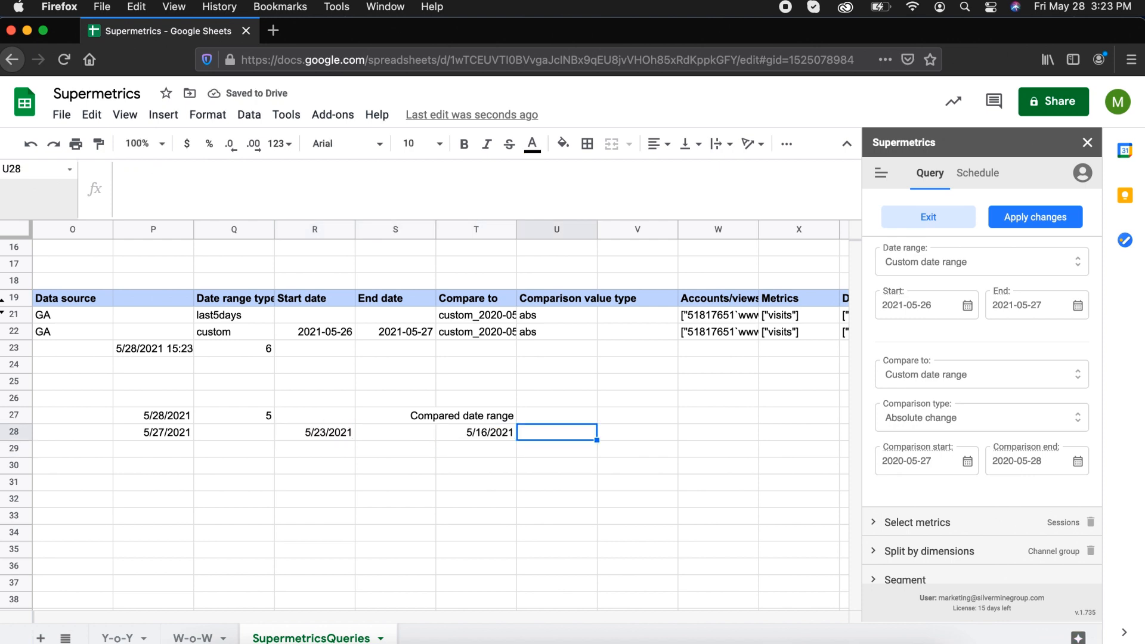
type("=")
key("Left")
key("Left")
key("Left")
key("Left")
key("Left")
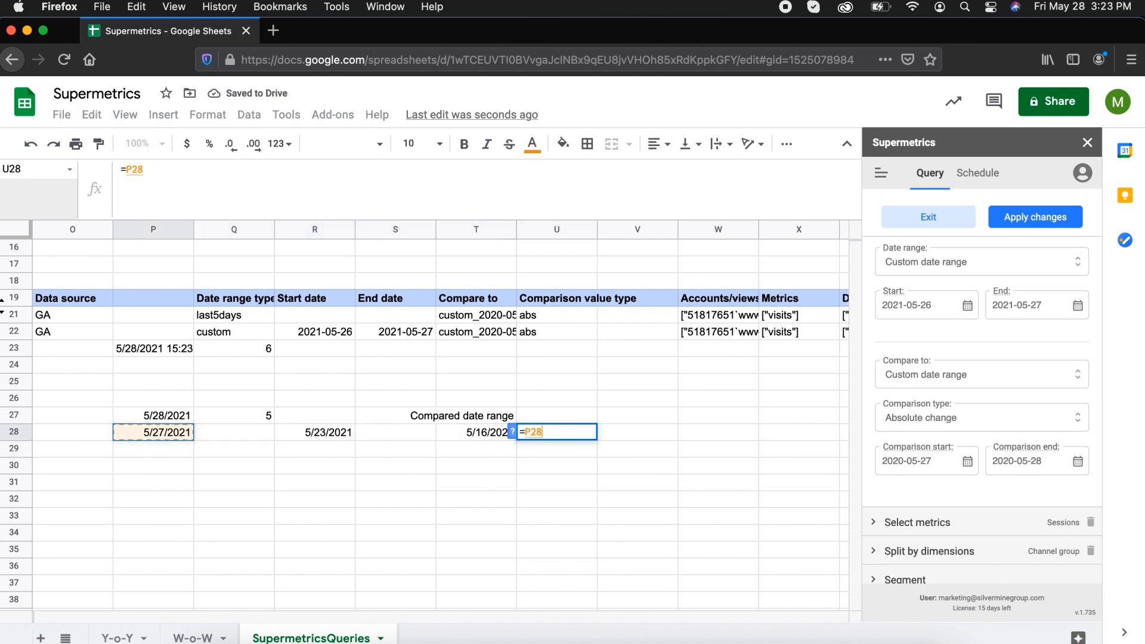
type("-7")
key("Return")
key("Up")
key("Up")
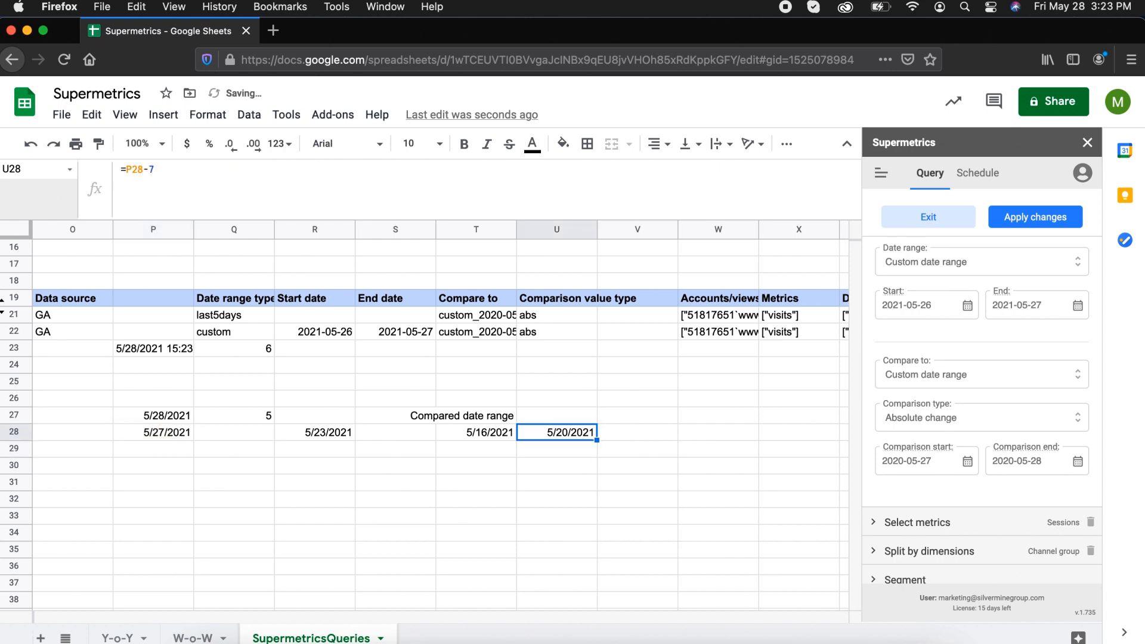
Step: Note "Last week's thursday" in U29 beneath the comparison end date
key("Down")
key("Up")
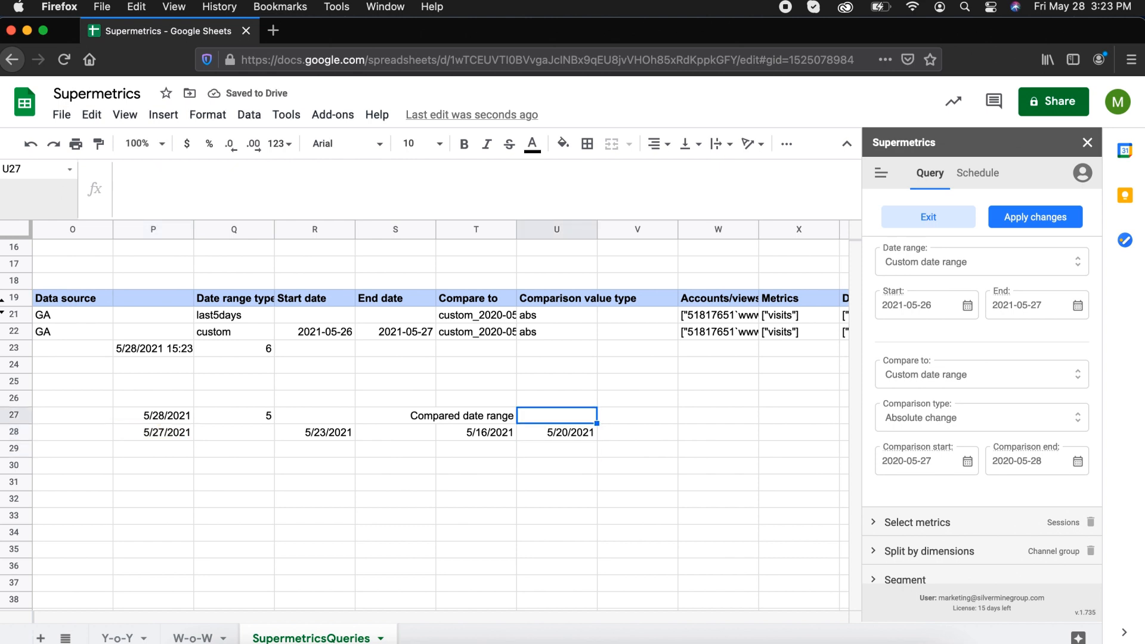
key("Down")
key("Down")
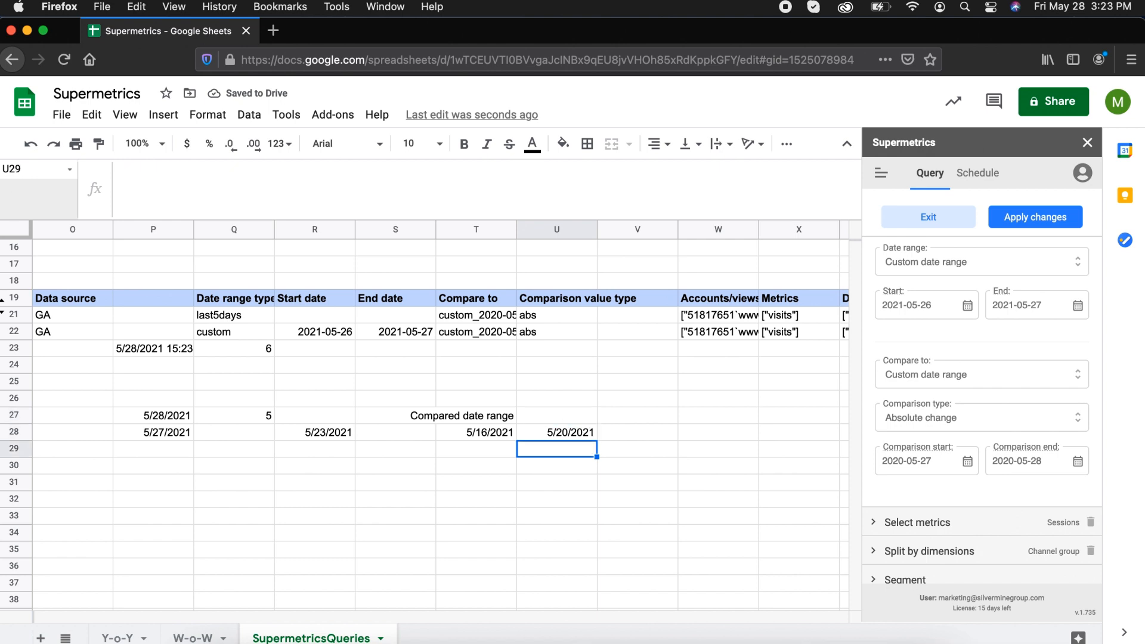
type("Last week'")
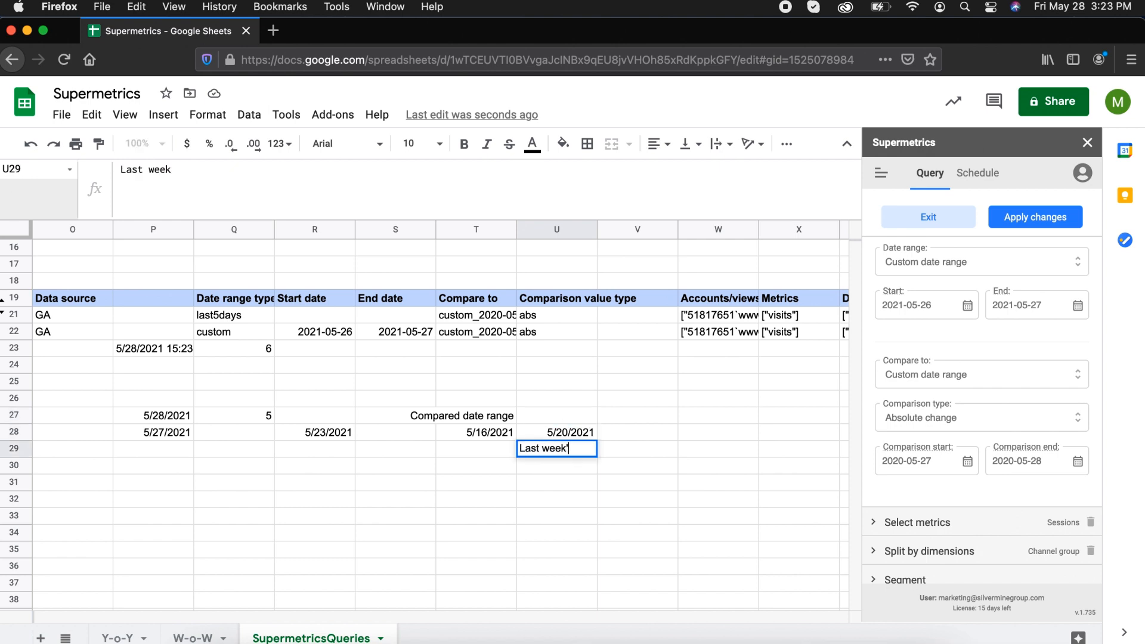
type("s thusr")
key("BackSpace")
key("BackSpace")
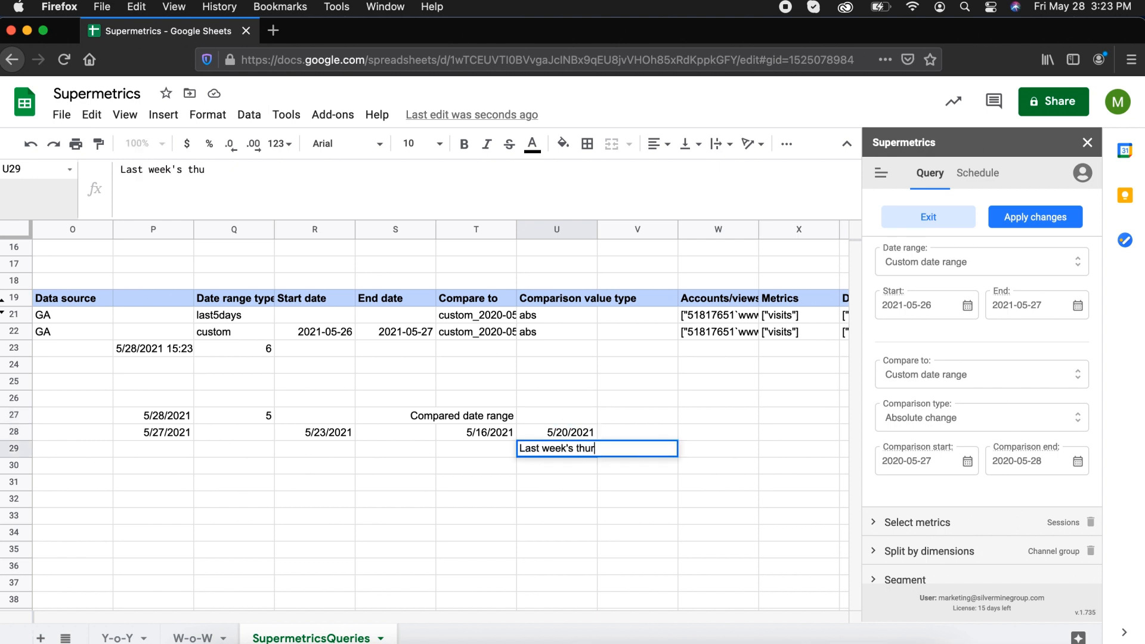
type("rsday")
key("Return")
Step: Note "last week's sun" in T29 beneath the comparison start date
key("Left")
key("Up")
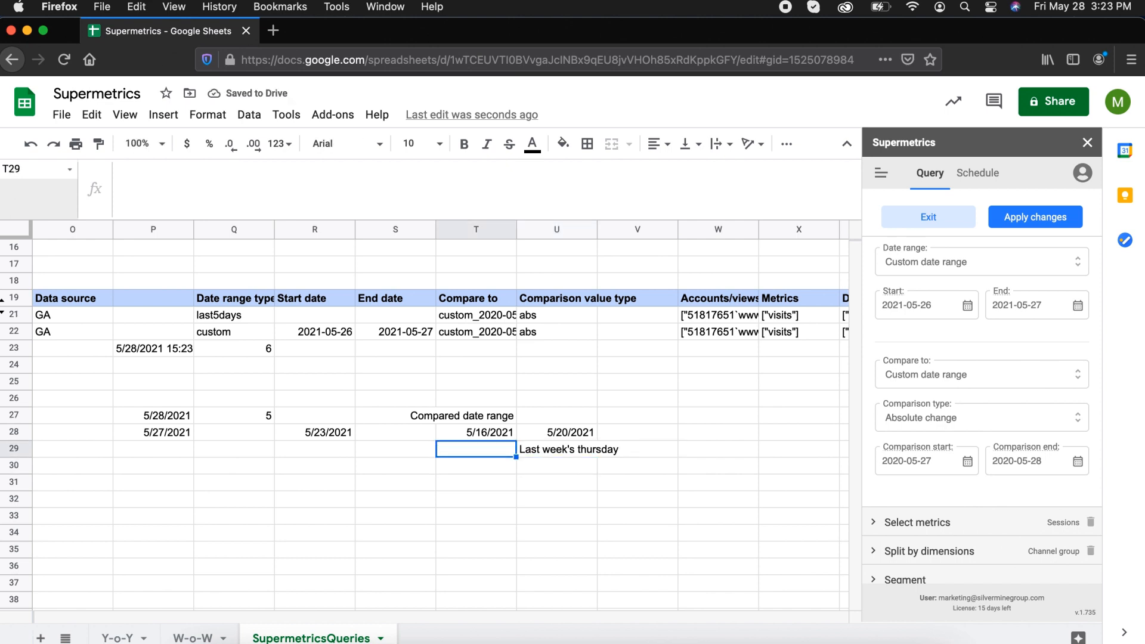
type("last week")
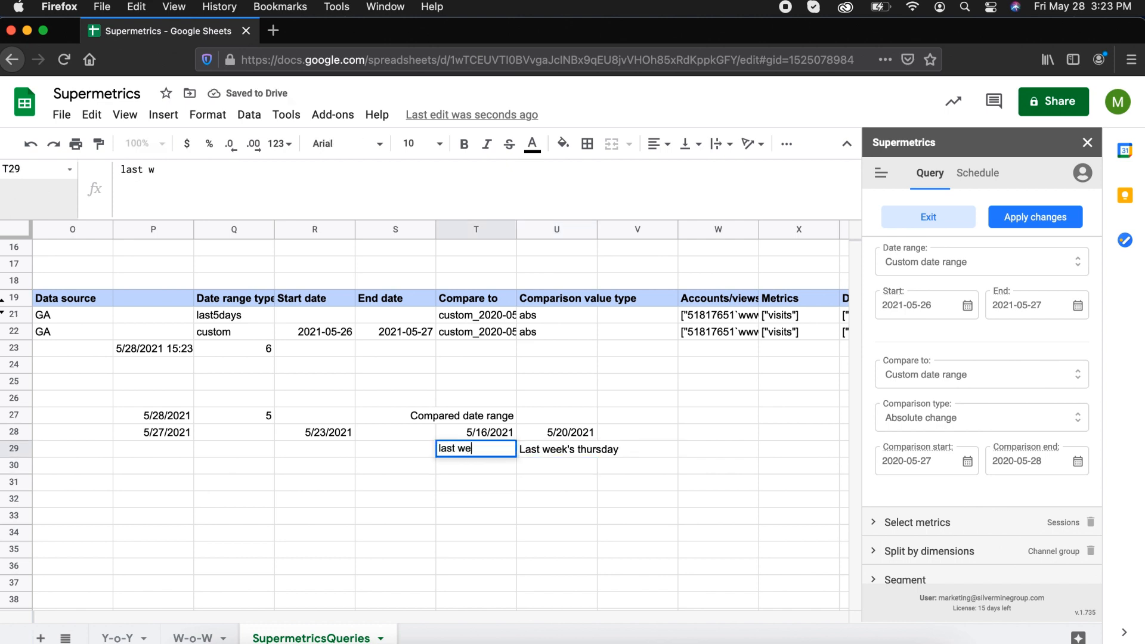
type("'s sun")
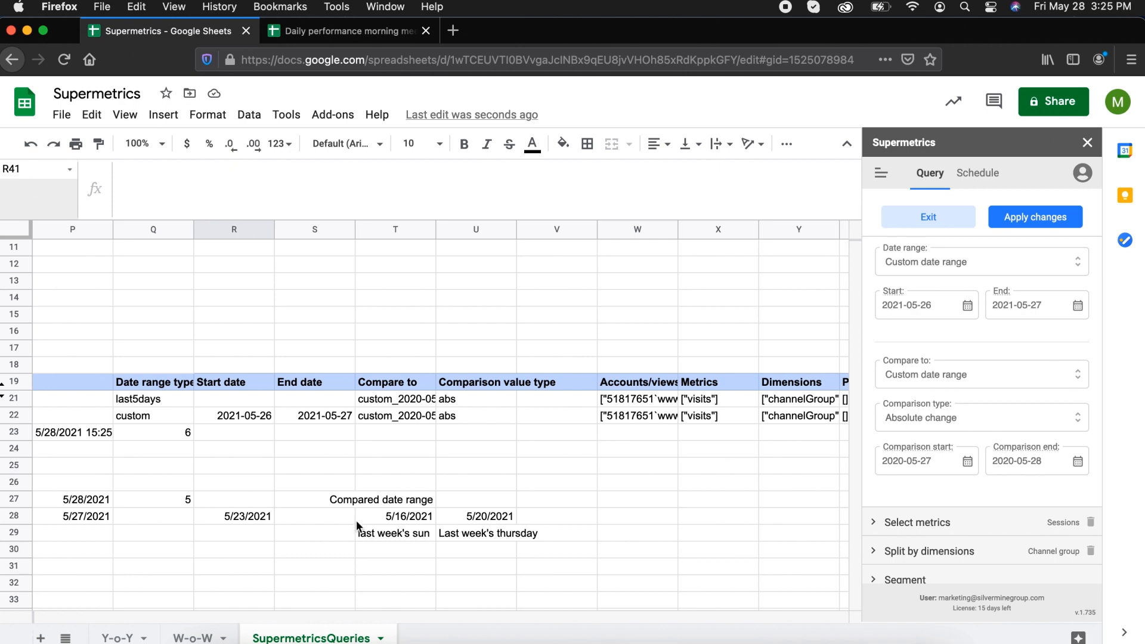
Step: Compare the fixed day count in Q27 with the date range type formula in Q21
left_click(181, 503)
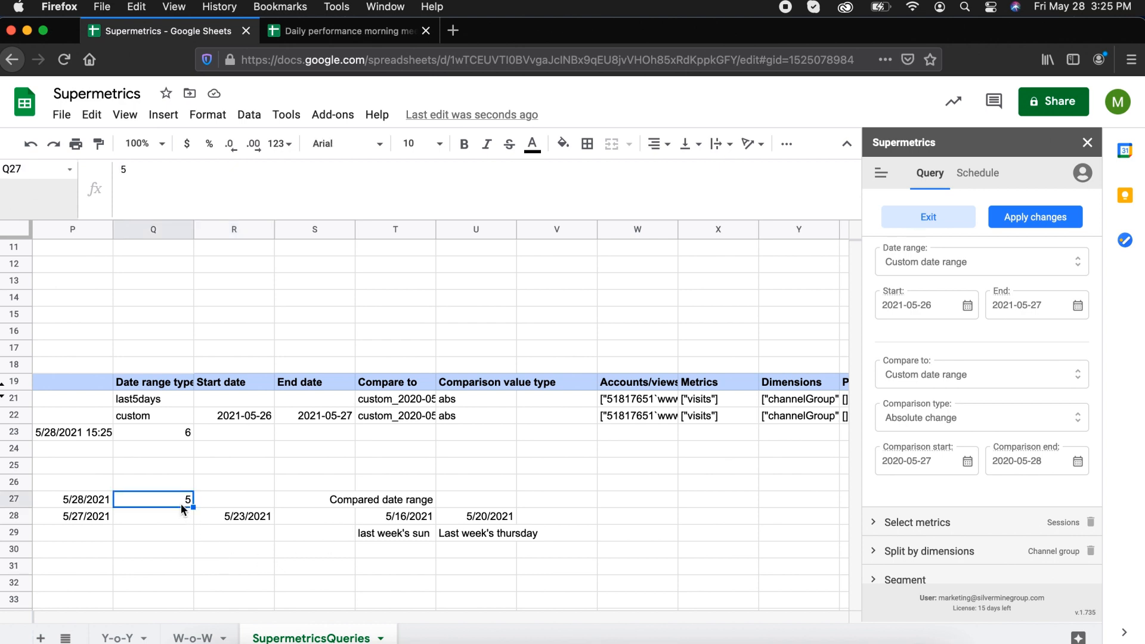
left_click(144, 404)
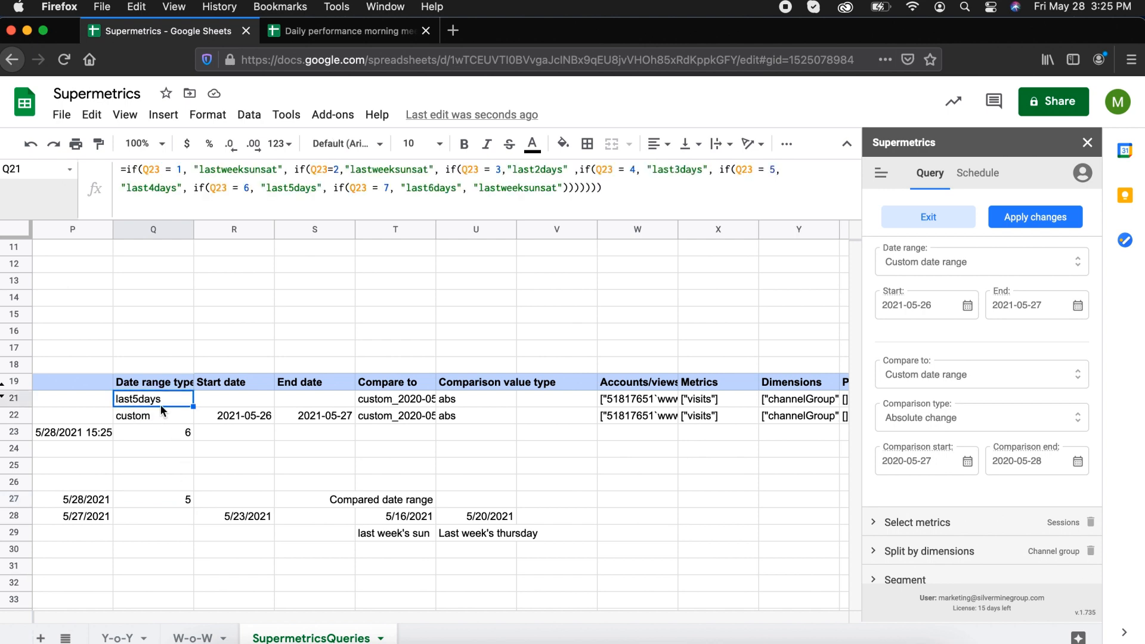
left_click(179, 507)
left_click(153, 401)
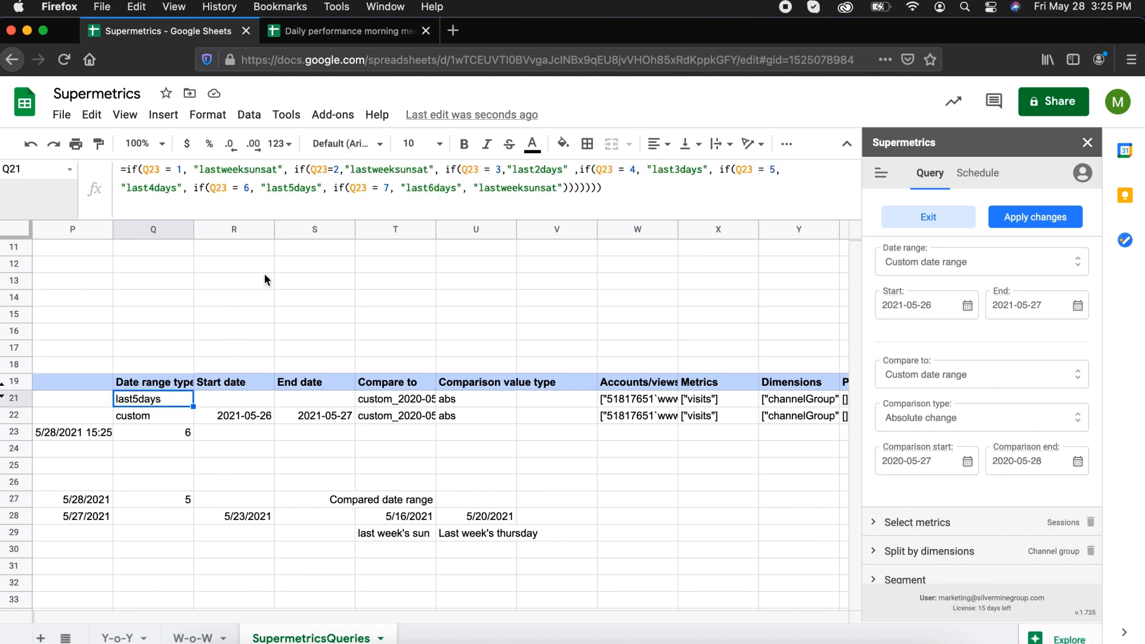
left_click(167, 517)
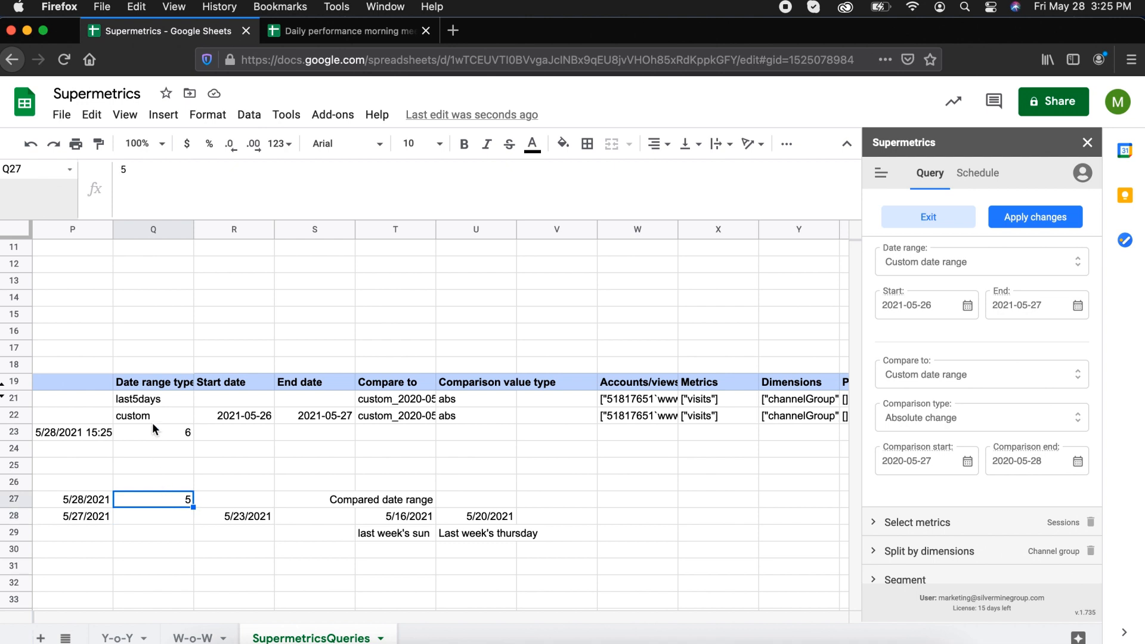
left_click(150, 399)
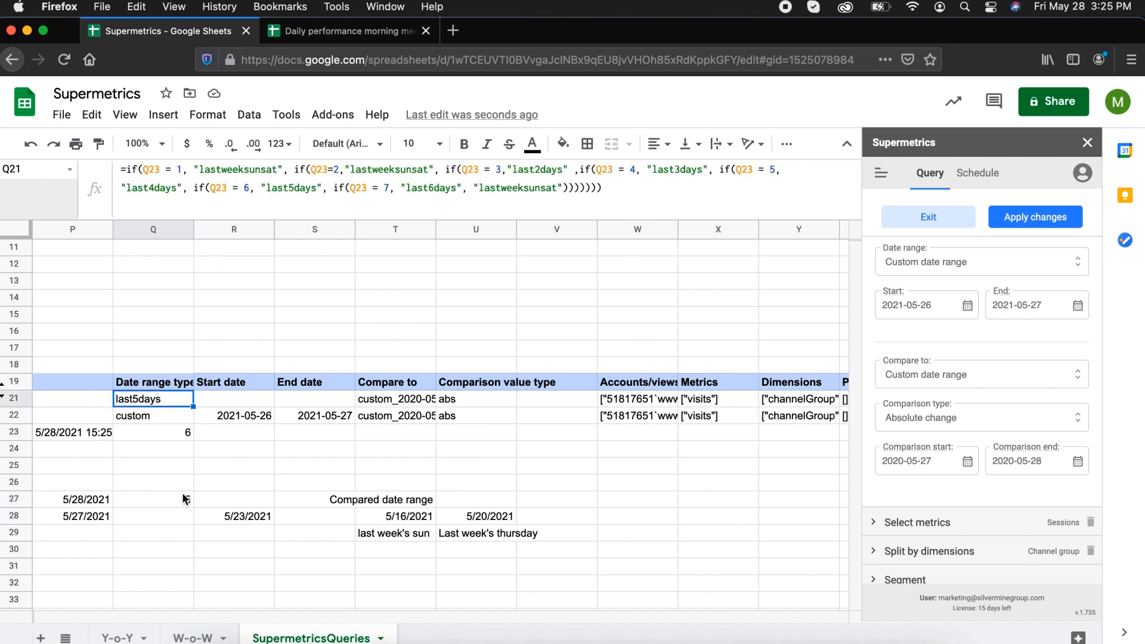
Step: Turn the nested IF text in R40 into a formula by prefixing an equals sign, and copy the whole formula
scroll(256, 520, "down", 5)
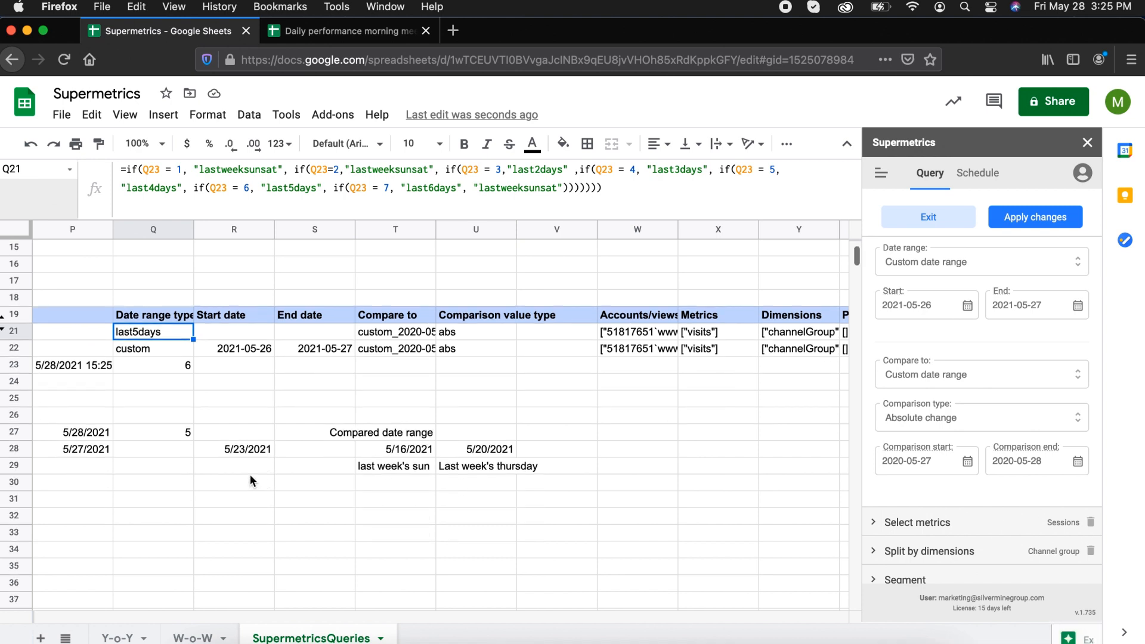
scroll(250, 475, "down", 2)
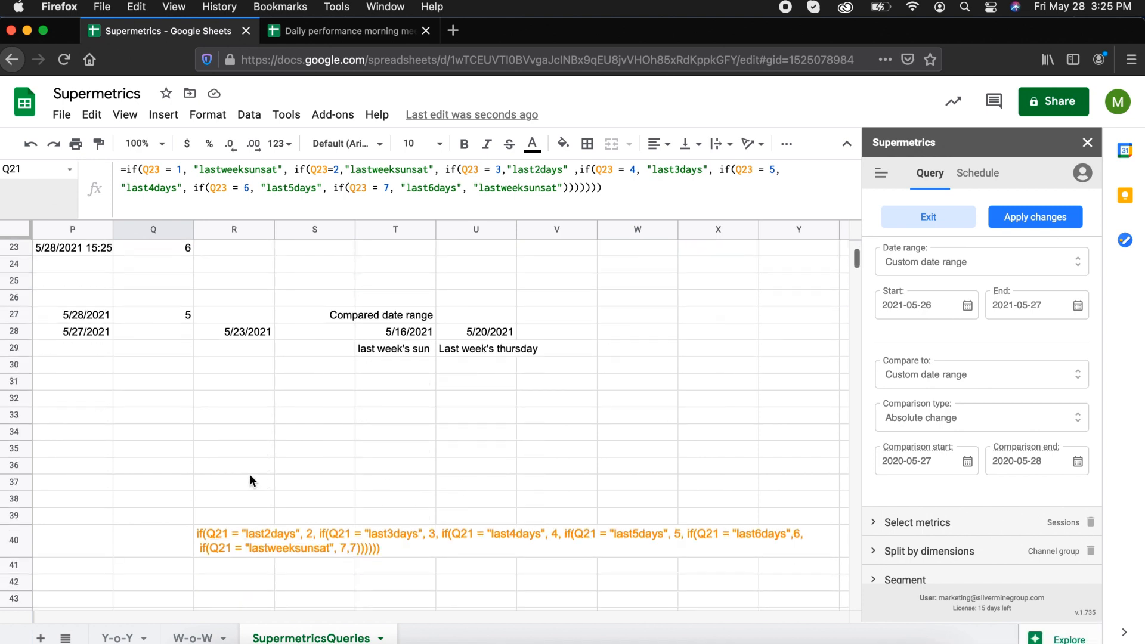
left_click(245, 530)
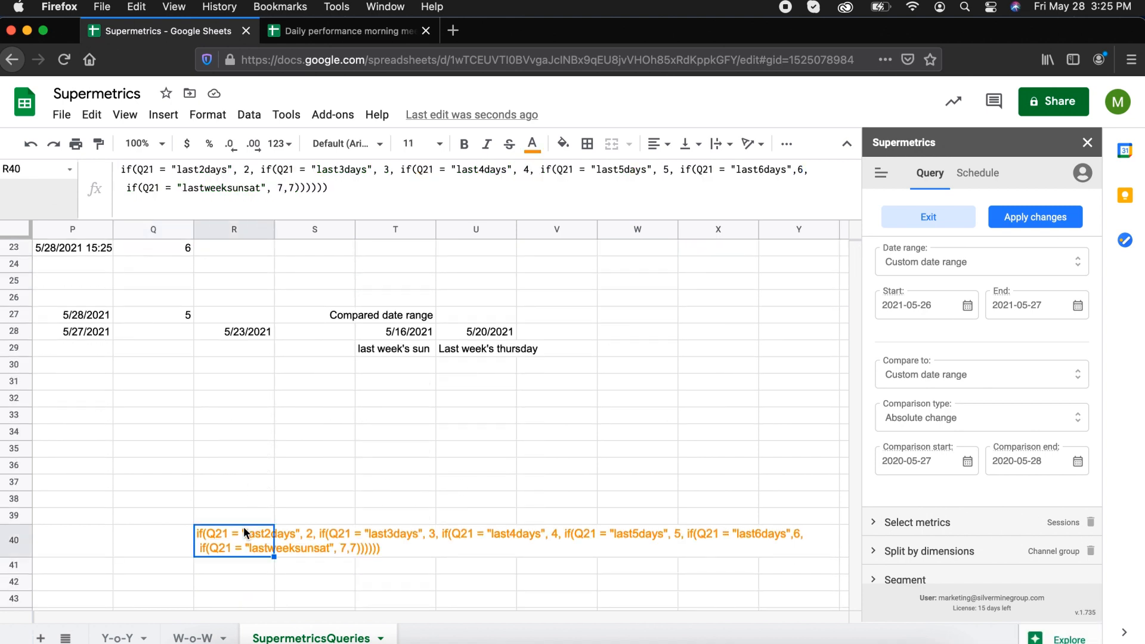
left_click(122, 173)
type("=")
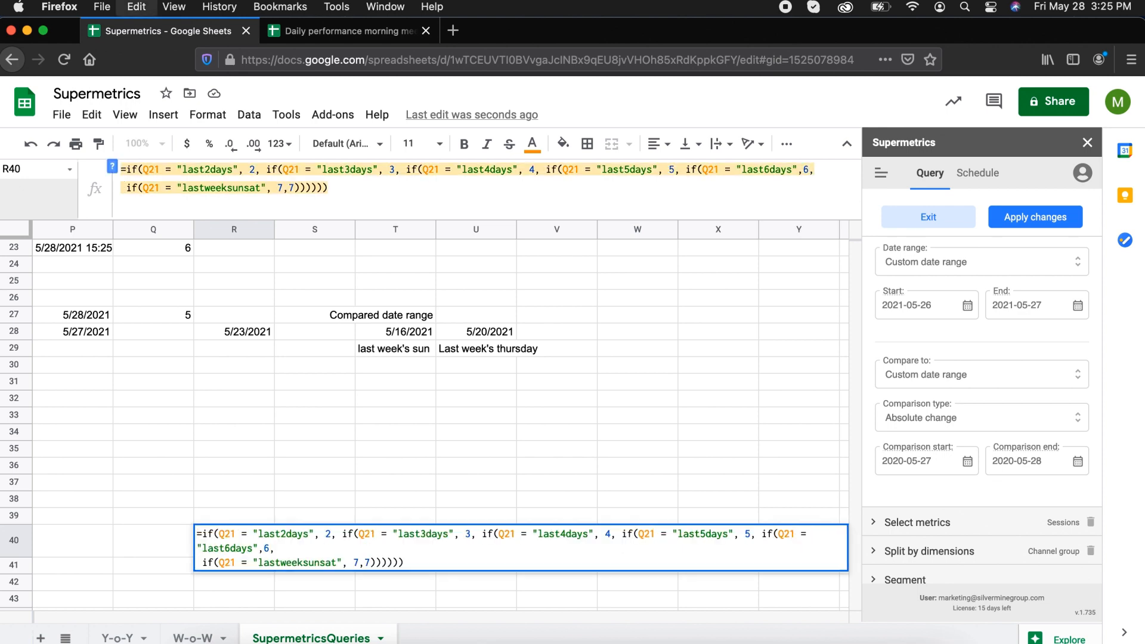
key("super+x")
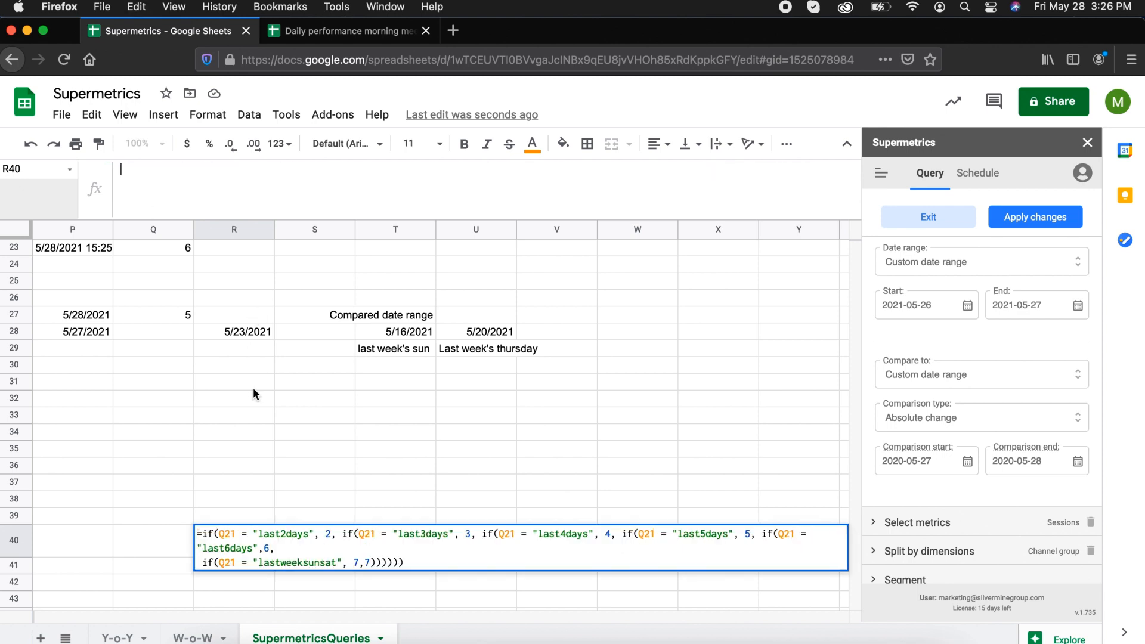
Step: Replace the fixed day count in Q27 with the copied nested IF formula, which maps Q21's date range type from last2days (2) to lastweeksunsat (7)
left_click(177, 307)
left_click(127, 170)
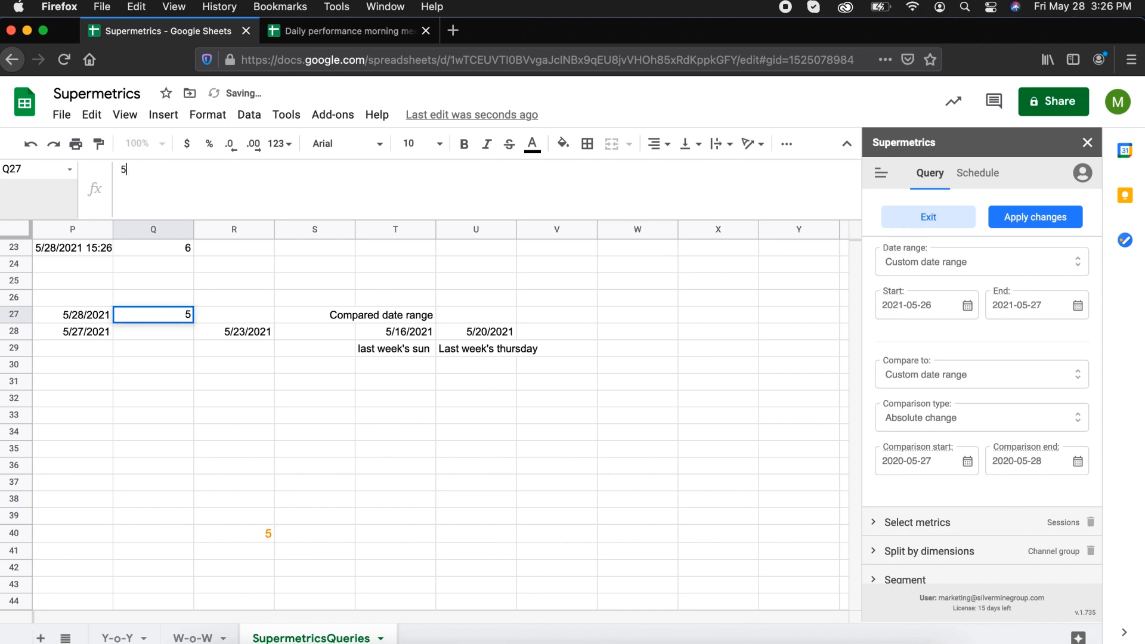
key("BackSpace")
key("super+v")
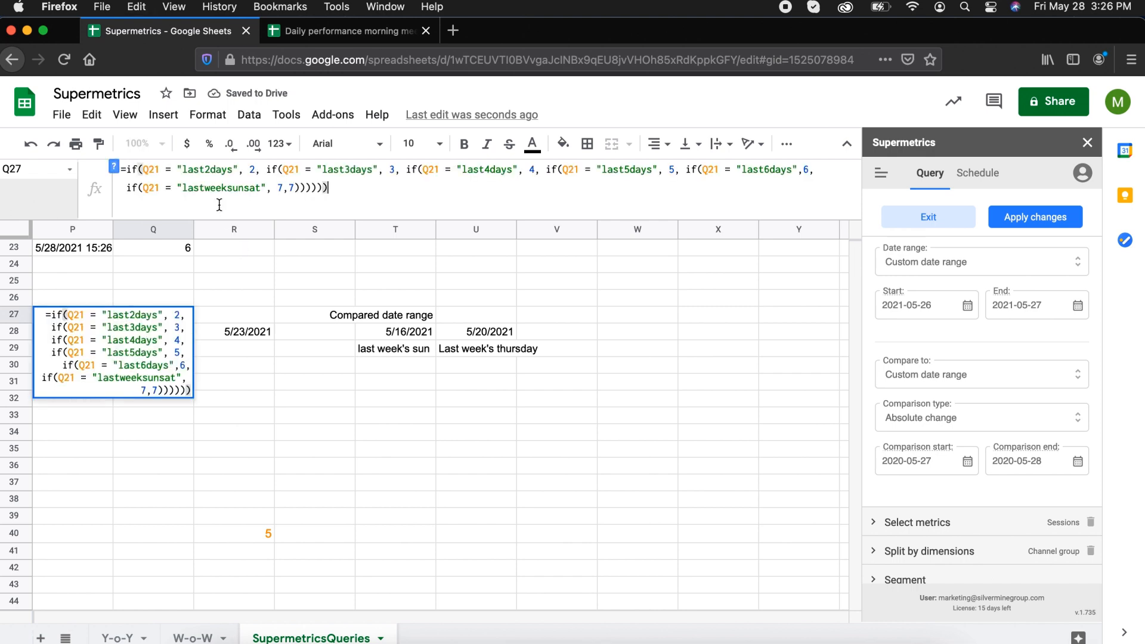
key("Return")
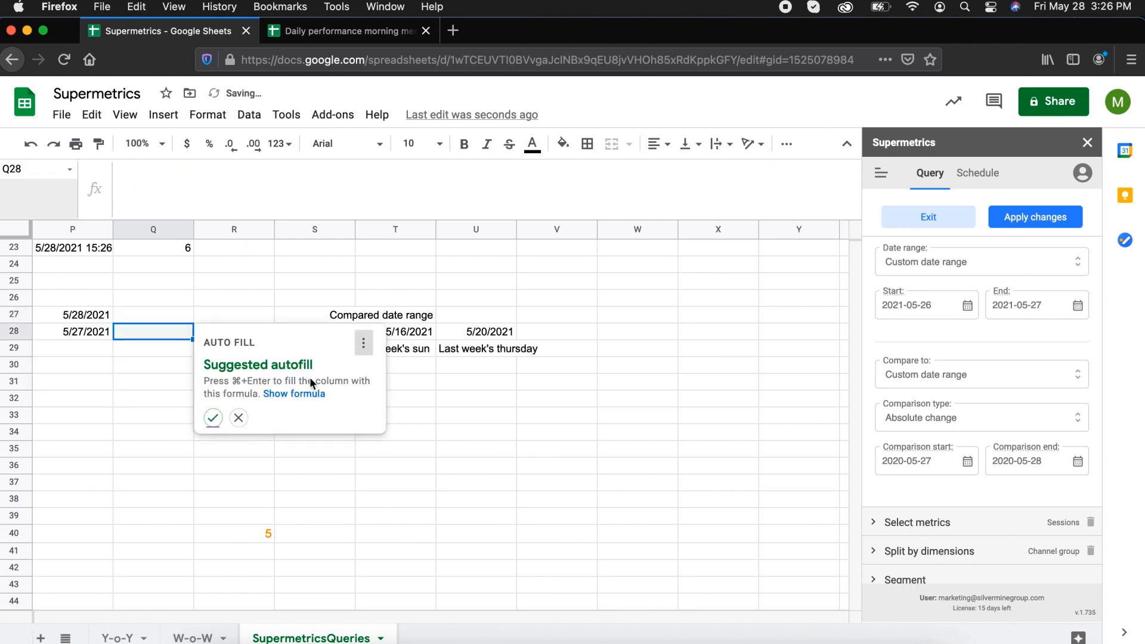
left_click(158, 335)
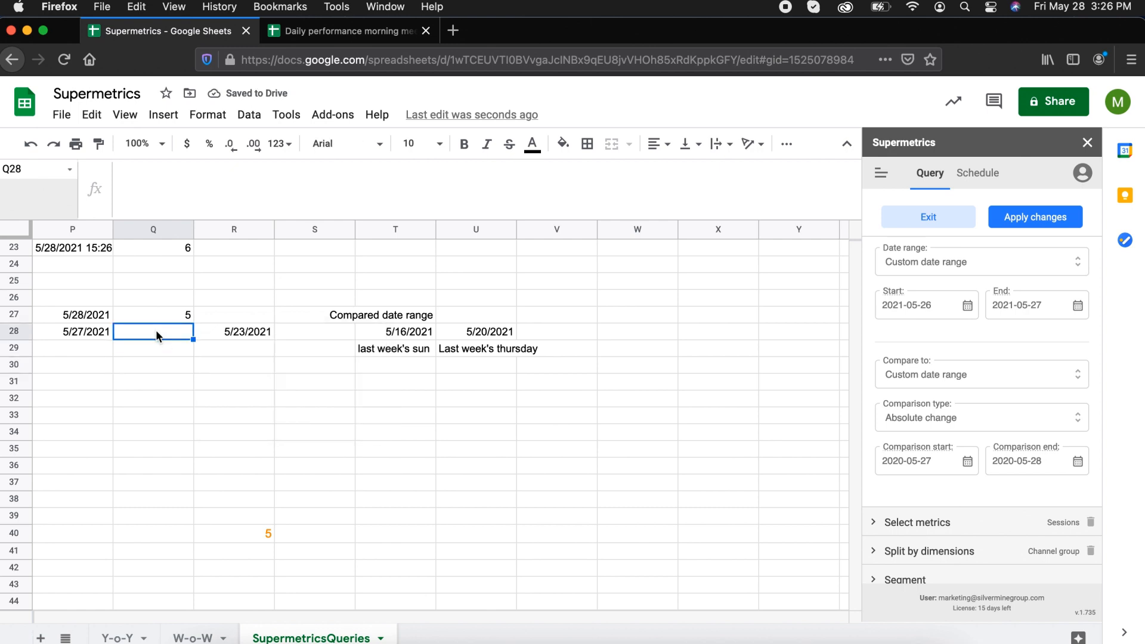
Step: Review the date range type formula in Q21 and the other settings columns of the two query rows
scroll(156, 335, "up", 3)
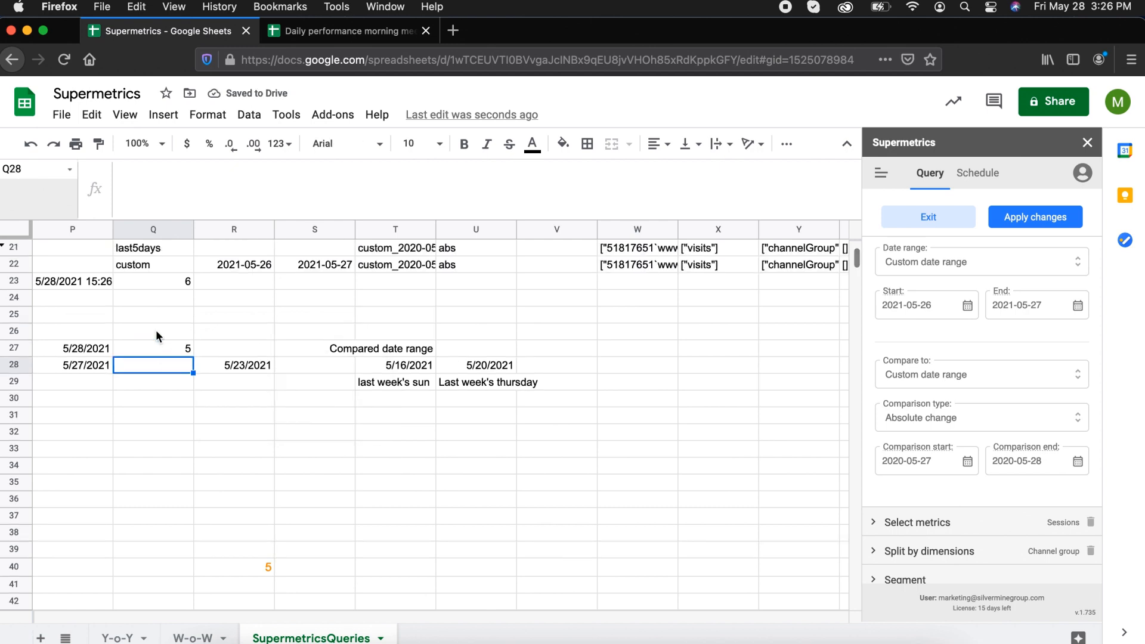
left_click(141, 266)
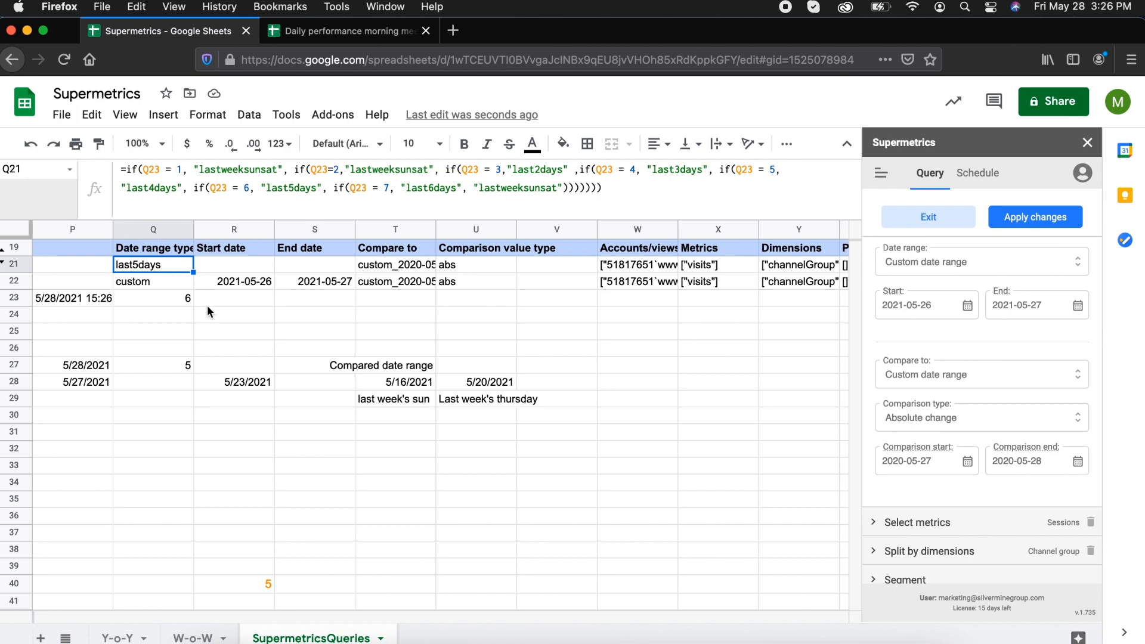
scroll(242, 315, "left", 5)
scroll(242, 315, "up", 3)
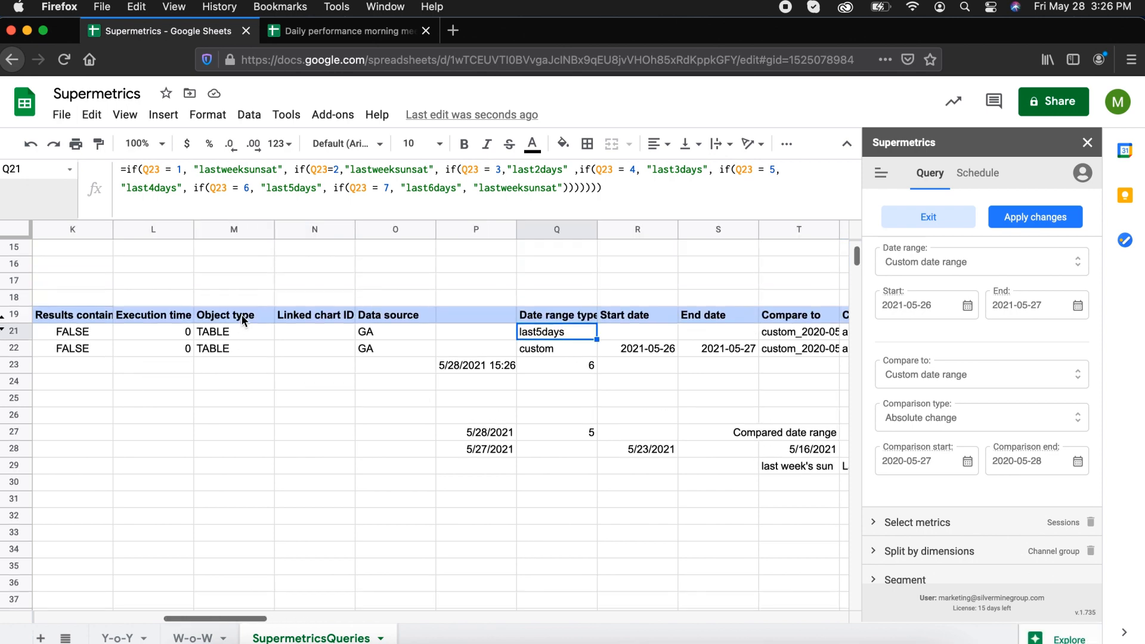
scroll(242, 314, "left", 6)
scroll(242, 315, "up", 3)
scroll(500, 404, "right", 2)
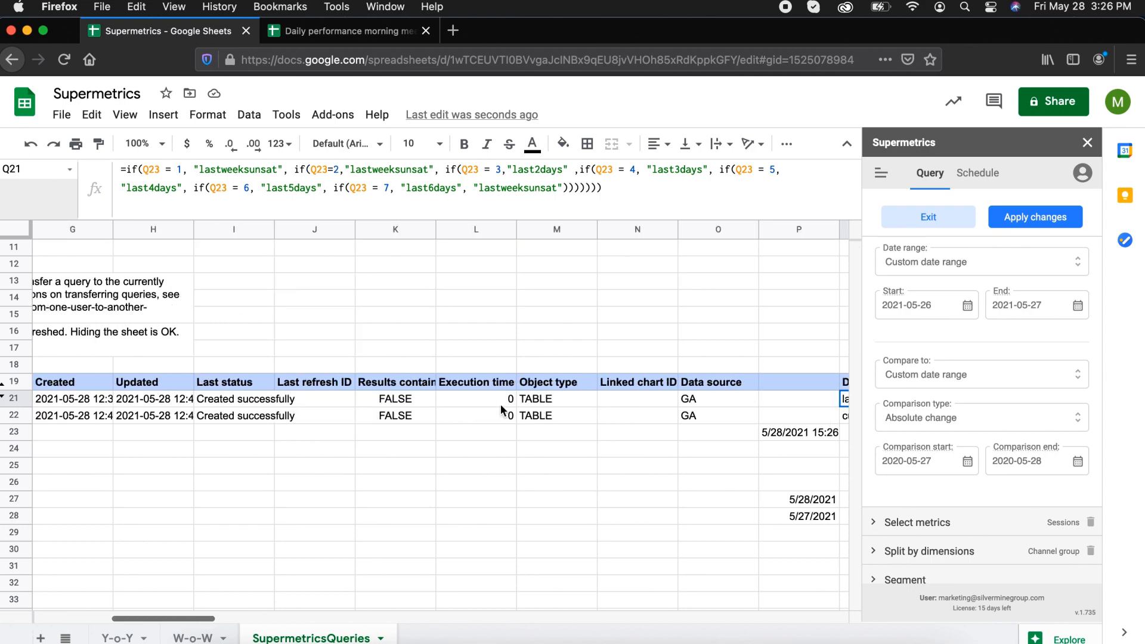
scroll(500, 403, "right", 3)
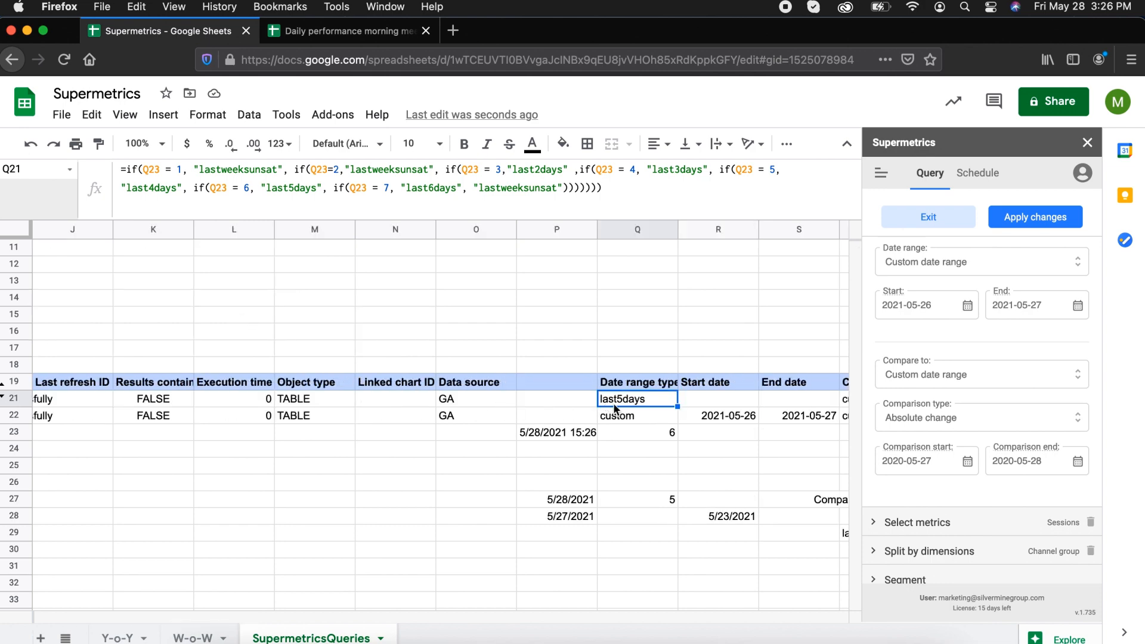
scroll(614, 408, "right", 4)
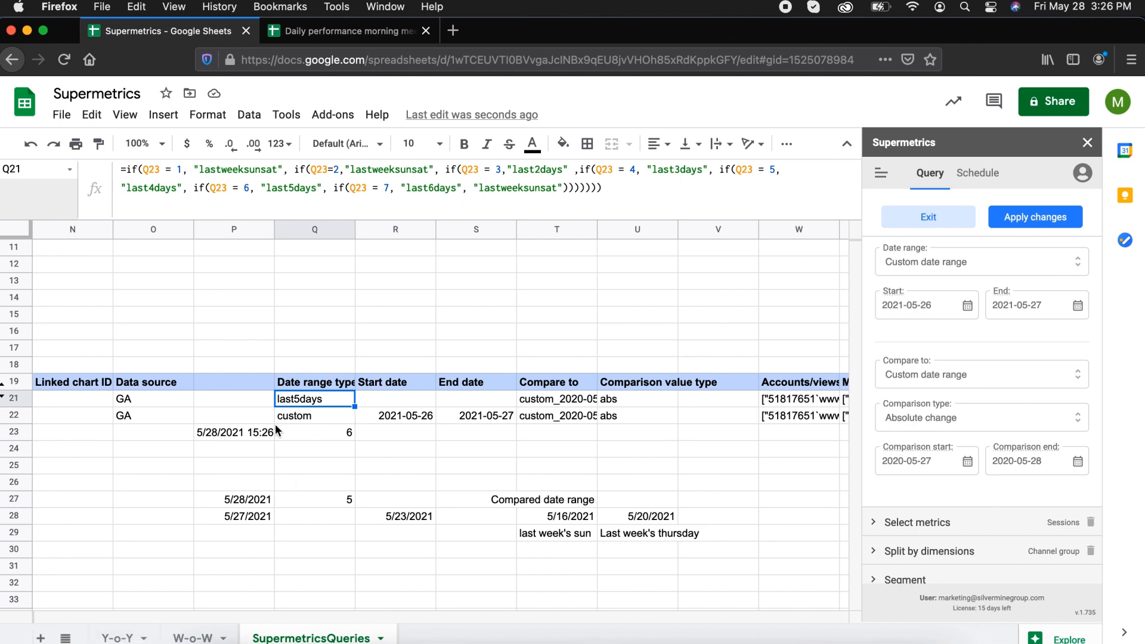
scroll(178, 406, "left", 1)
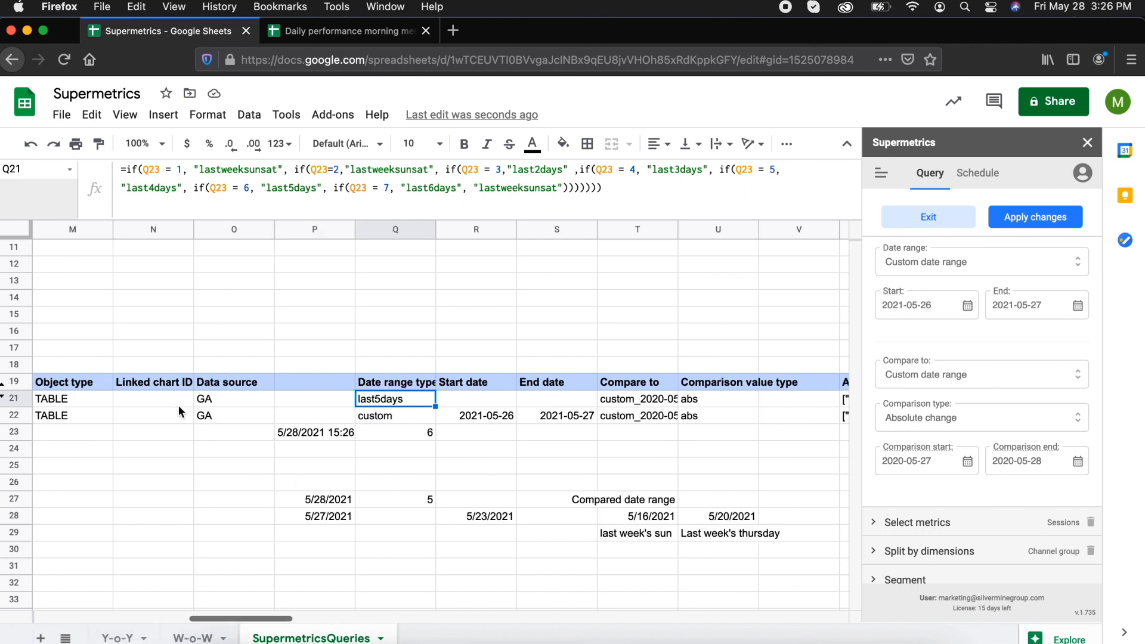
Step: Inspect the date range type in Q21, the weekday formula in Q23 and the nested IF day count in Q27
scroll(177, 405, "right", 1)
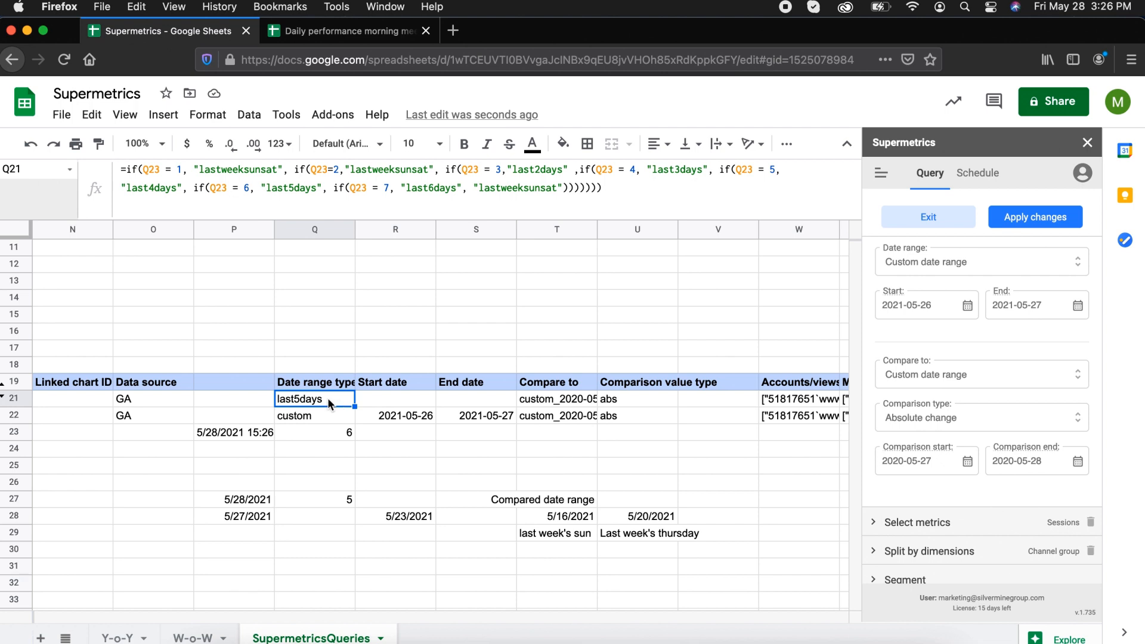
left_click(336, 434)
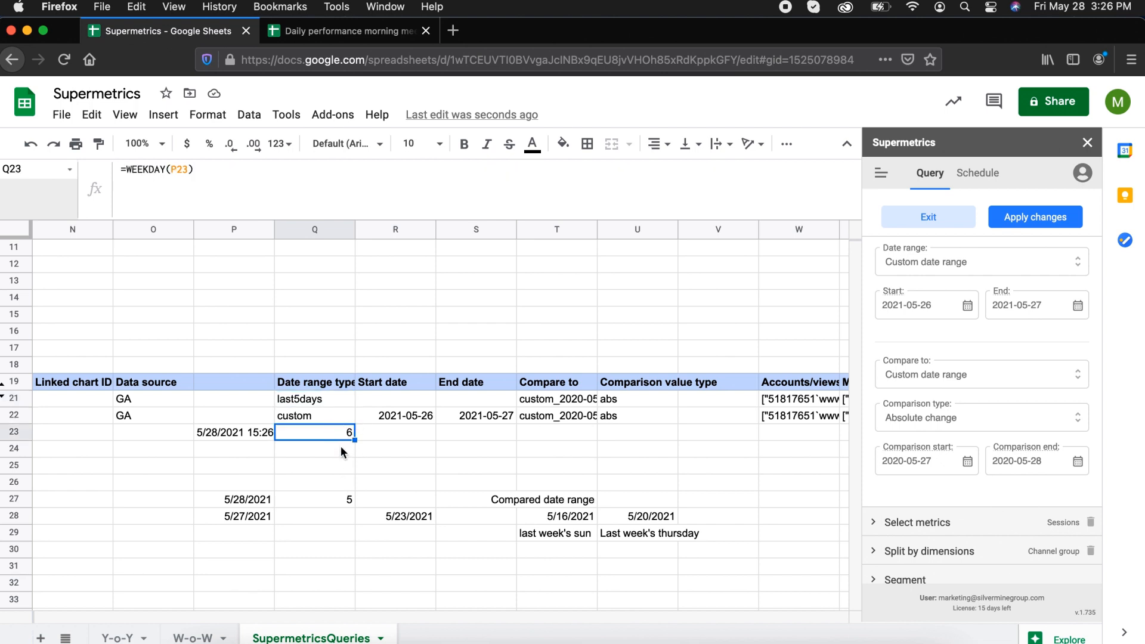
left_click(342, 496)
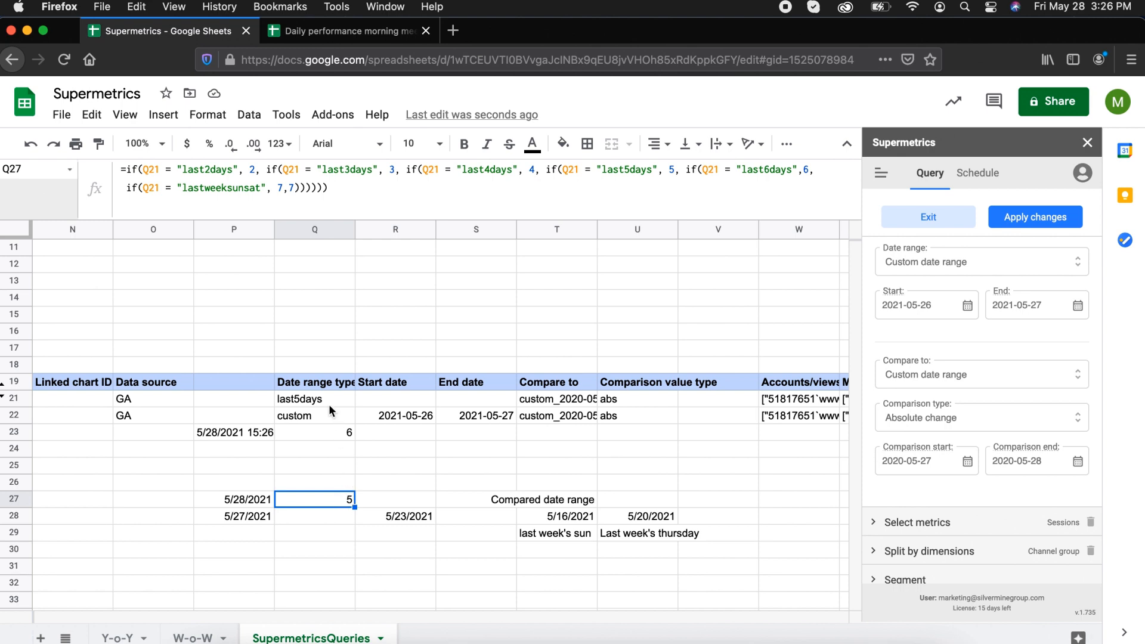
Step: Set the current-date formula in P23 to =now()-4 to simulate an earlier day
left_click(256, 441)
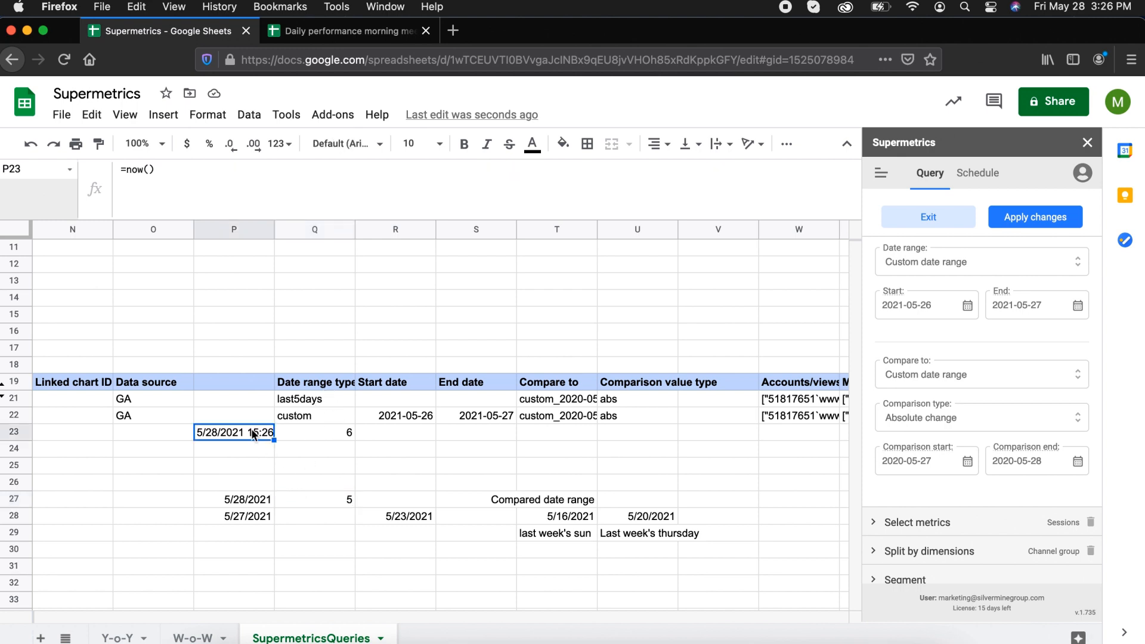
left_click(178, 184)
type("-")
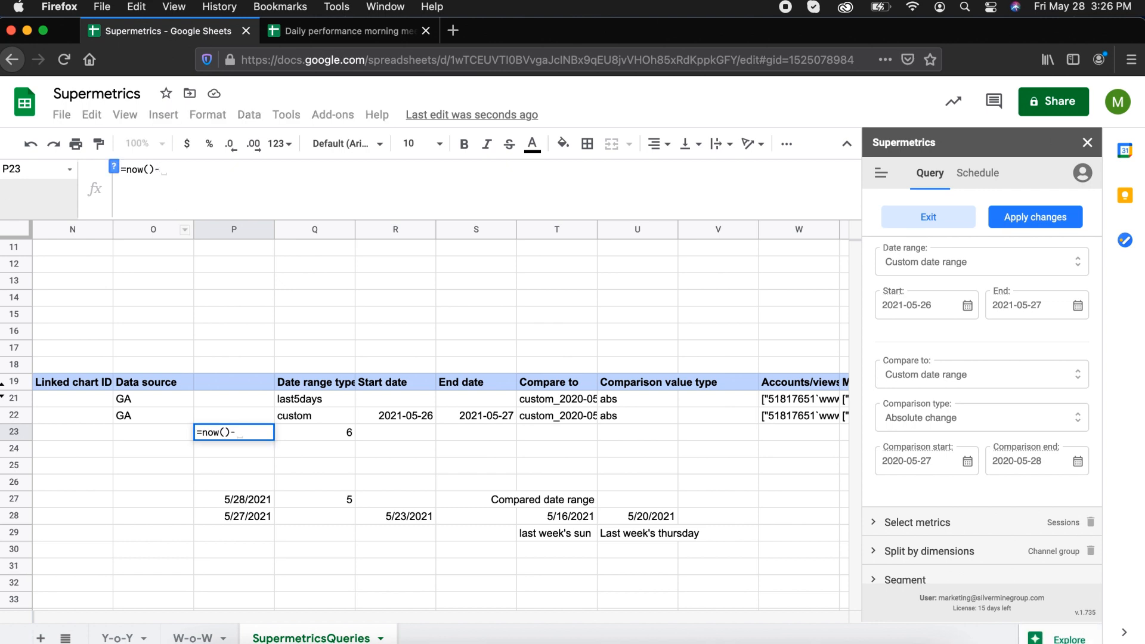
type("5")
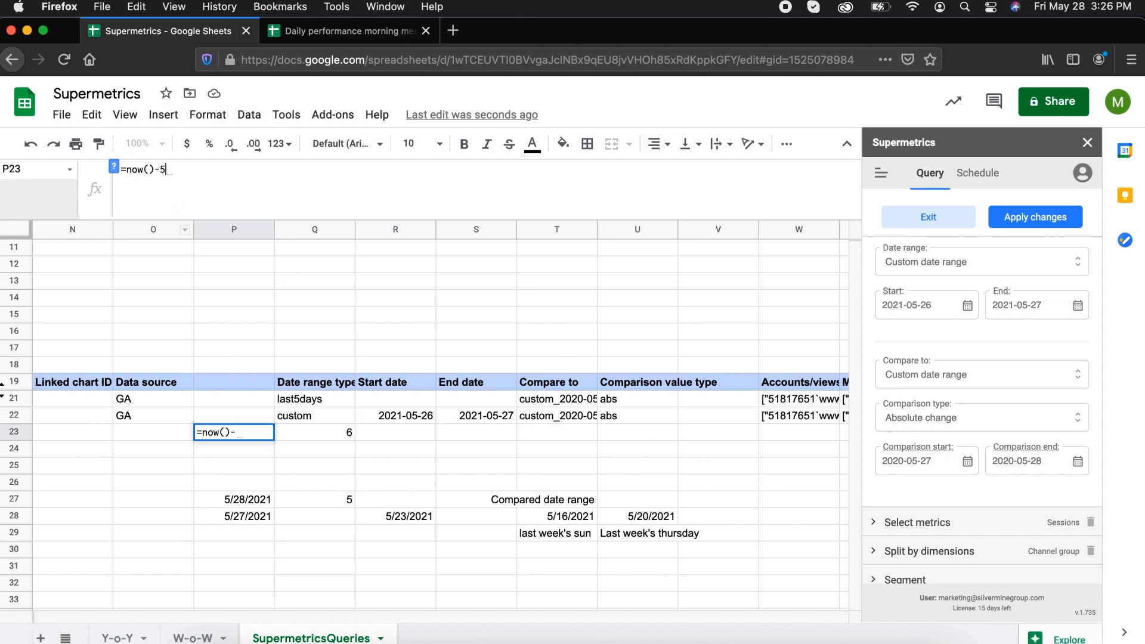
key("BackSpace")
type("4")
key("Return")
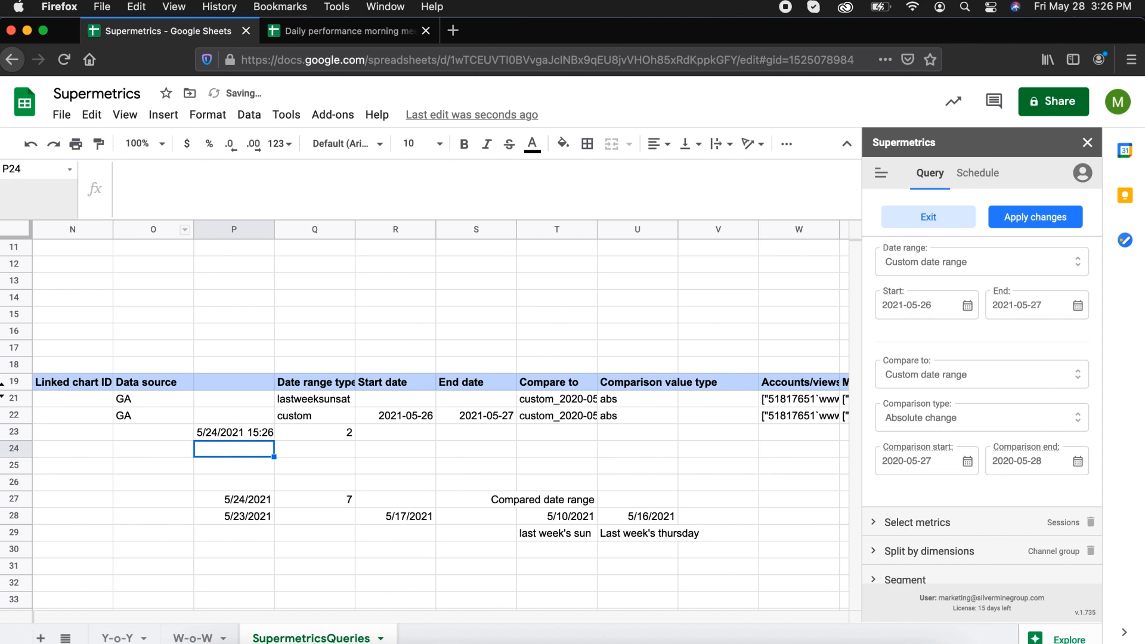
Step: Set the simulated date formula in P23 to =now()-5
key("Up")
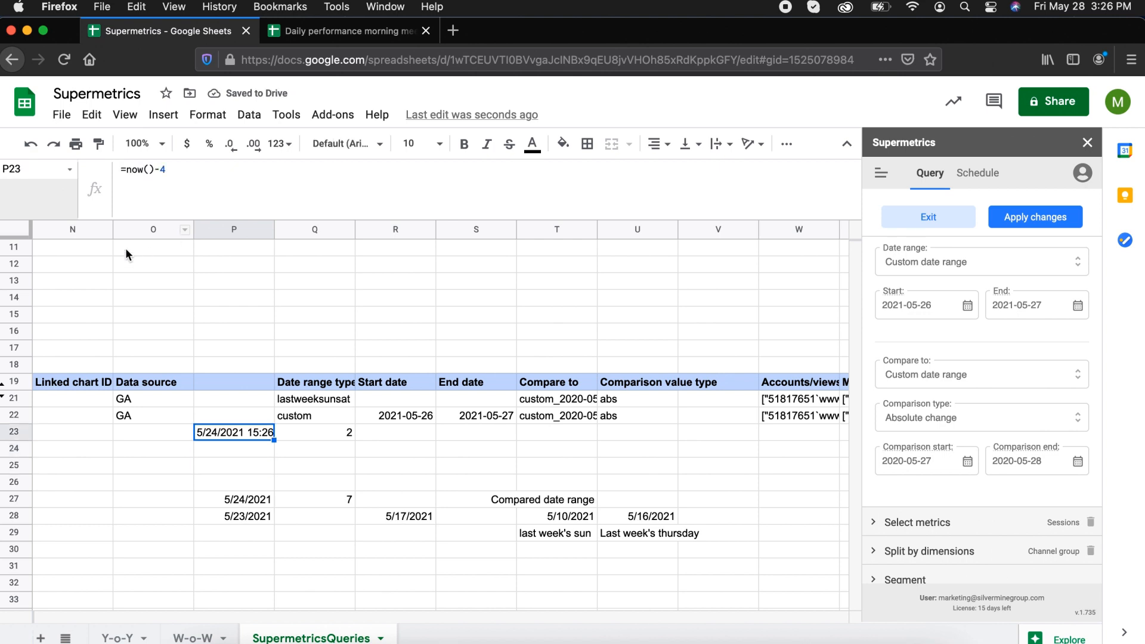
left_click(171, 173)
key("BackSpace")
type("5")
key("Return")
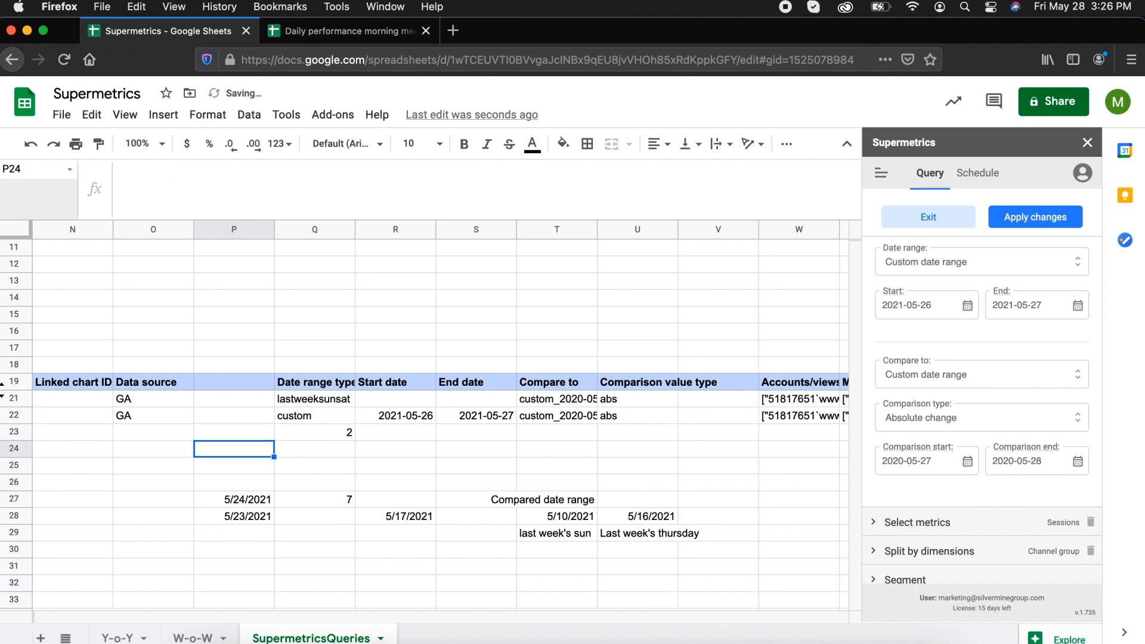
Step: Check the simulated date in P23, weekday in Q23, day count in Q27, start date in R28 and end date in P28
left_click(231, 434)
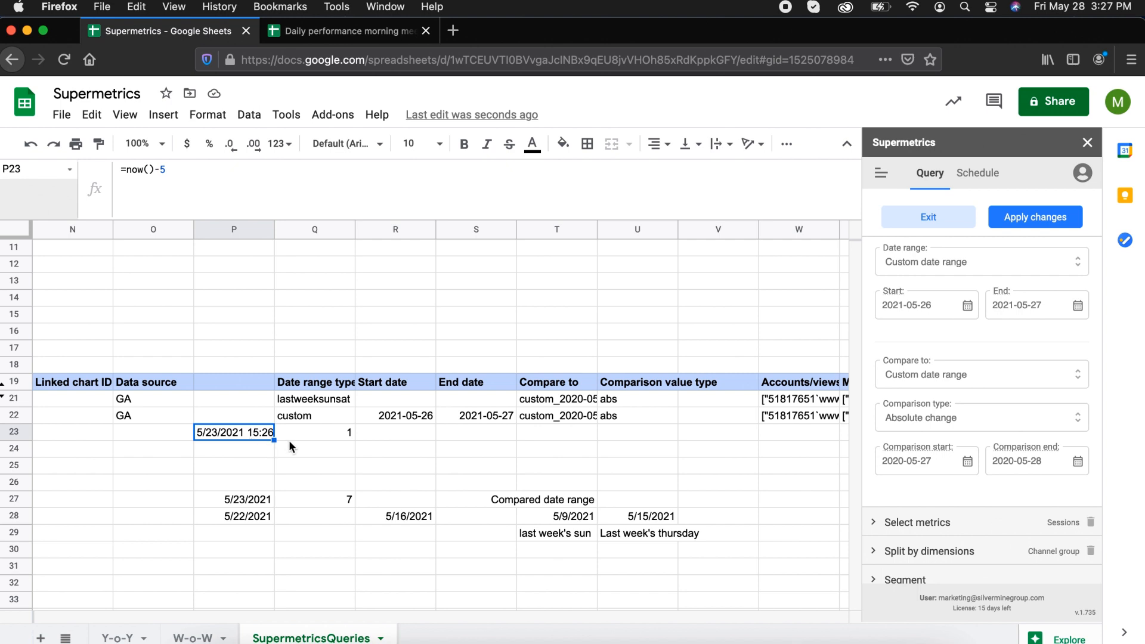
left_click(321, 437)
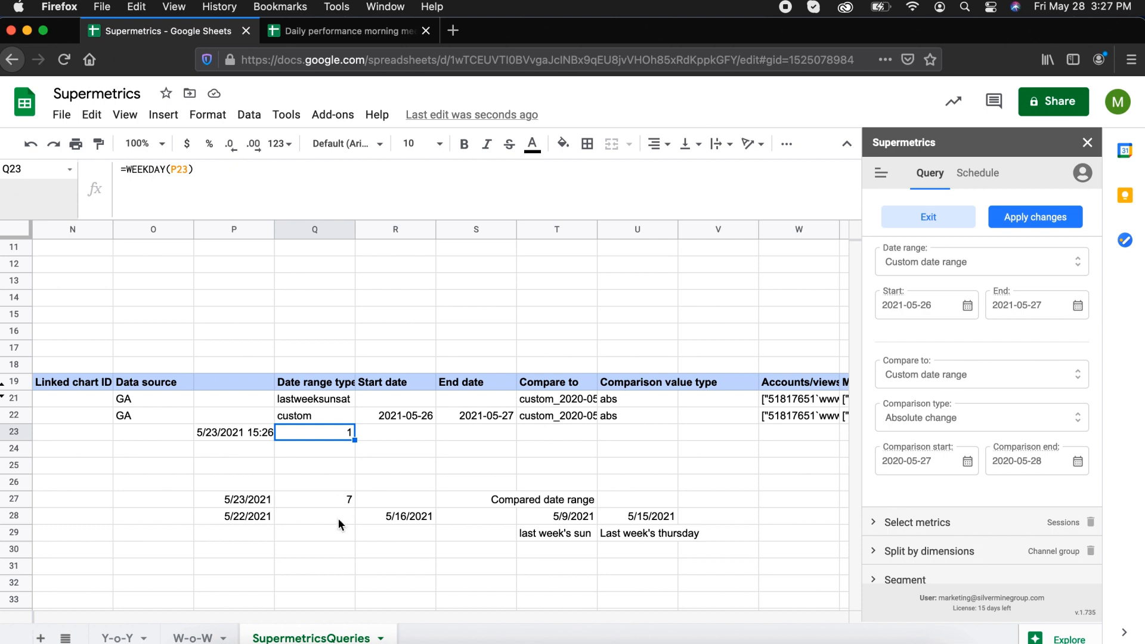
left_click(324, 498)
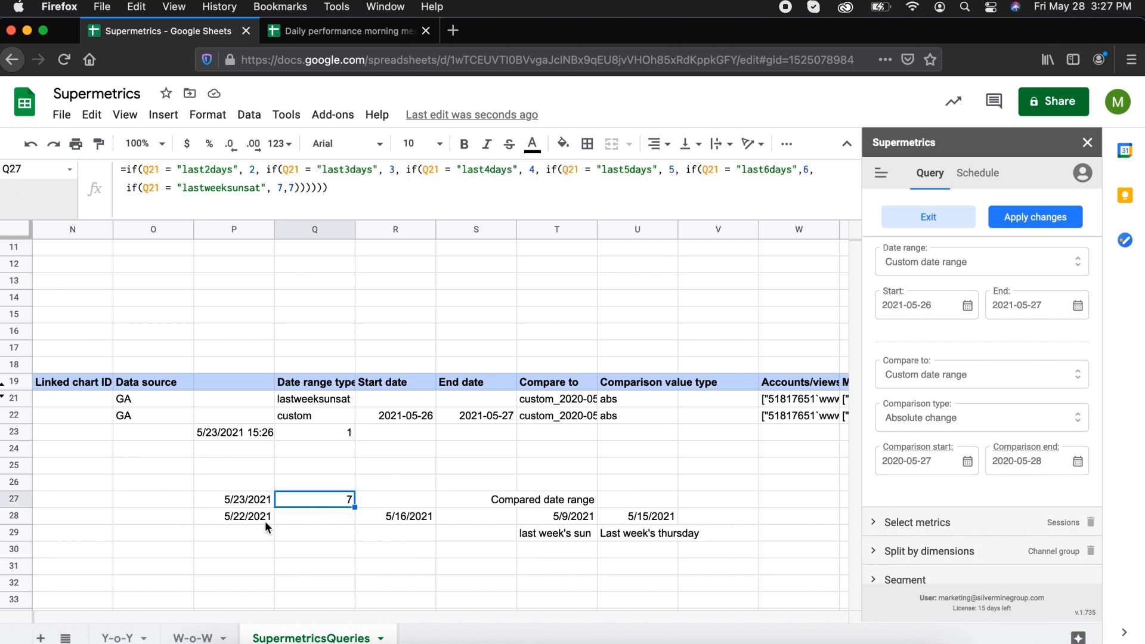
left_click(393, 516)
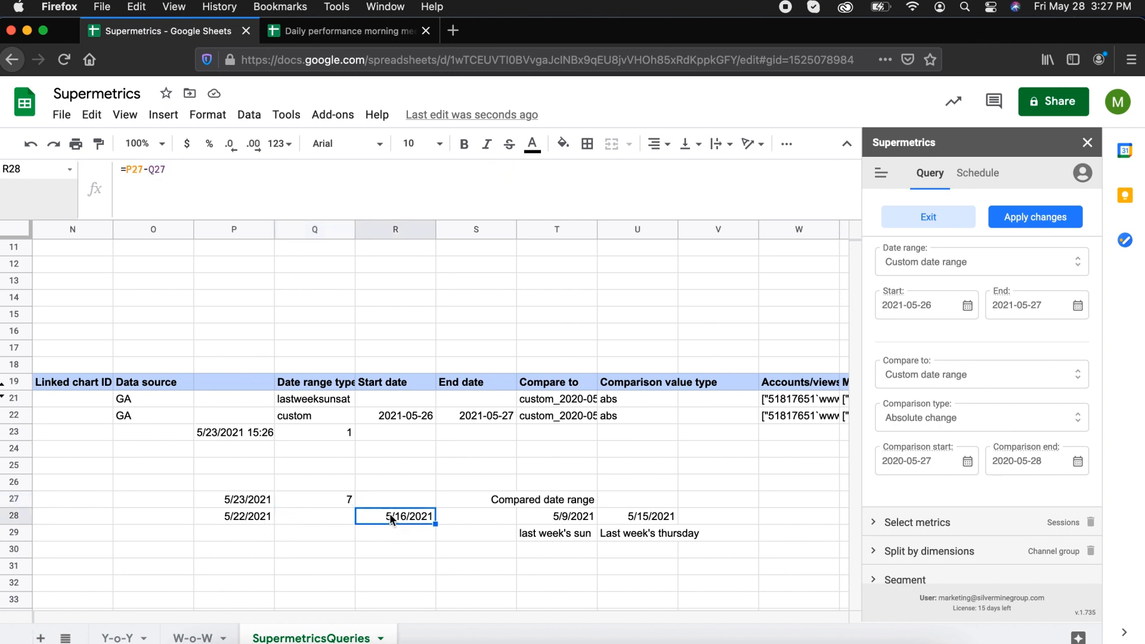
left_click(244, 518)
Step: Label the date in P28 by entering "Last week Sun" in P29 beneath it
left_click(243, 535)
type("Cur")
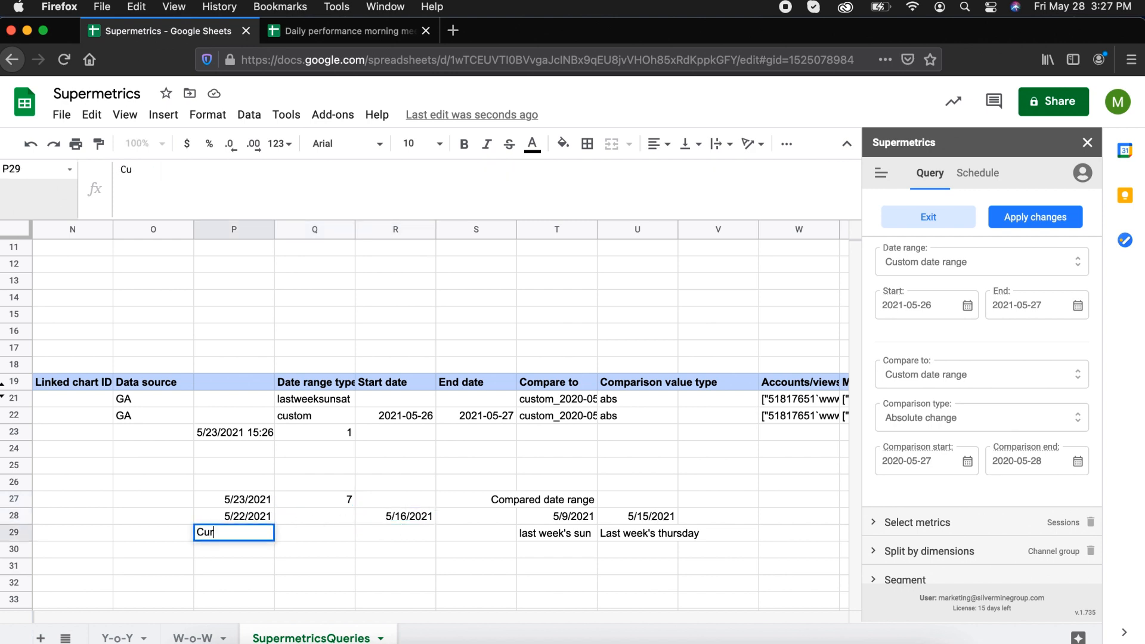
type("rent week")
key("BackSpace")
key("BackSpace")
key("BackSpace")
key("BackSpace")
key("BackSpace")
key("BackSpace")
key("BackSpace")
key("BackSpace")
key("BackSpace")
key("BackSpace")
key("BackSpace")
key("BackSpace")
type("Last week SUn")
key("BackSpace")
key("BackSpace")
type("un")
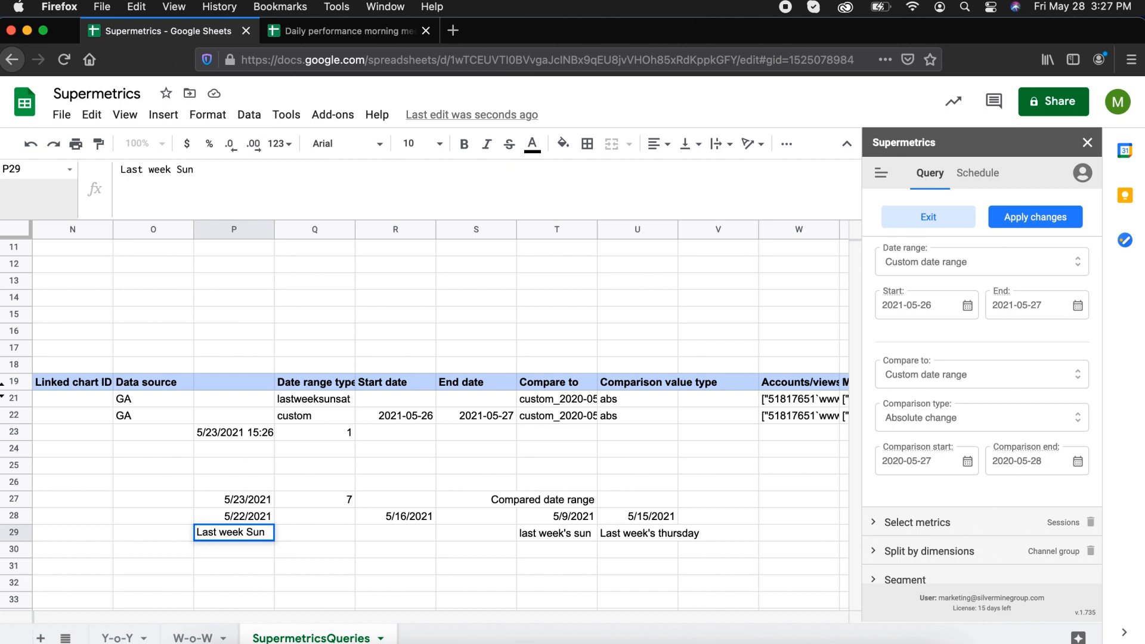
Step: Label the date in R28 by entering "Last week's thursday" in R29 beneath it
key("Tab")
key("Tab")
key("Tab")
key("shift+Tab")
type("L")
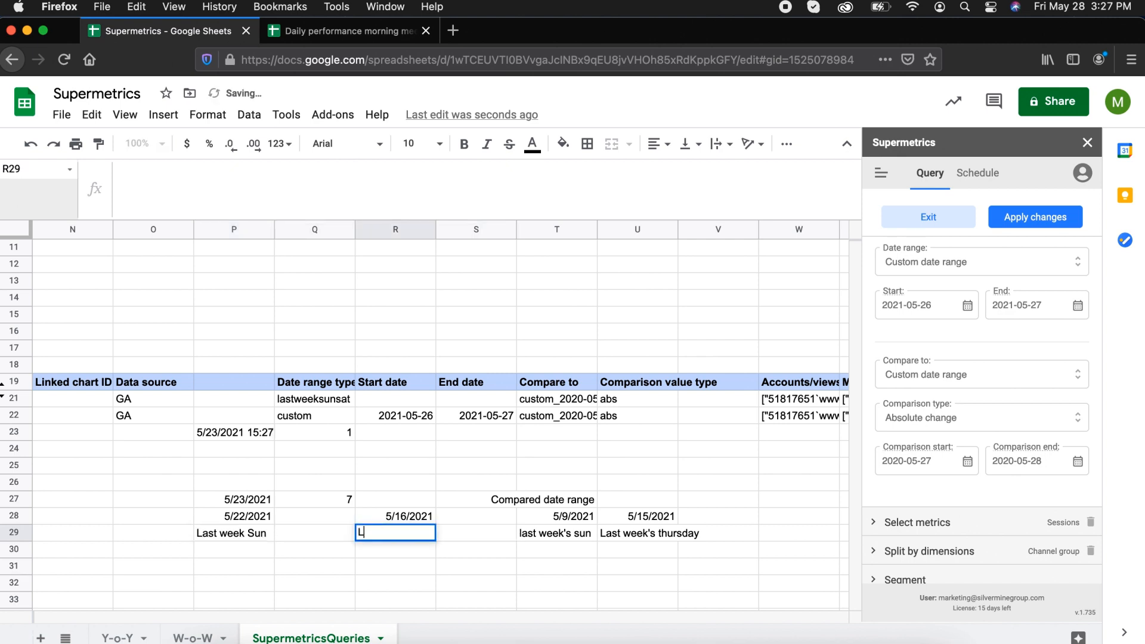
type("Ast week's")
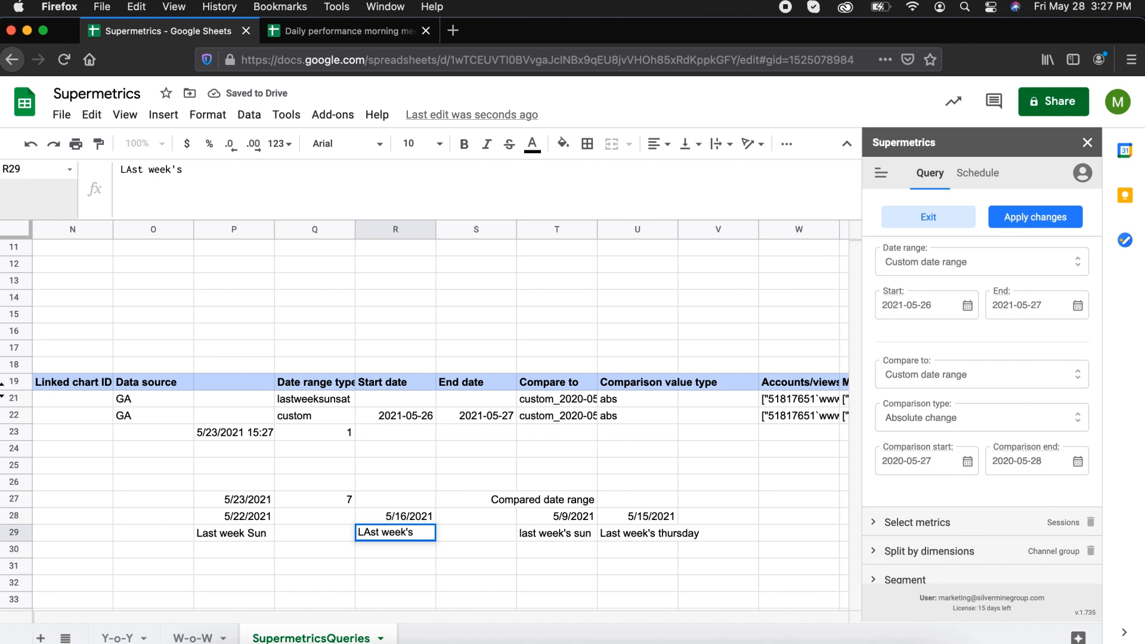
key("shift+Tab")
key("Tab")
type("ast week's thurs")
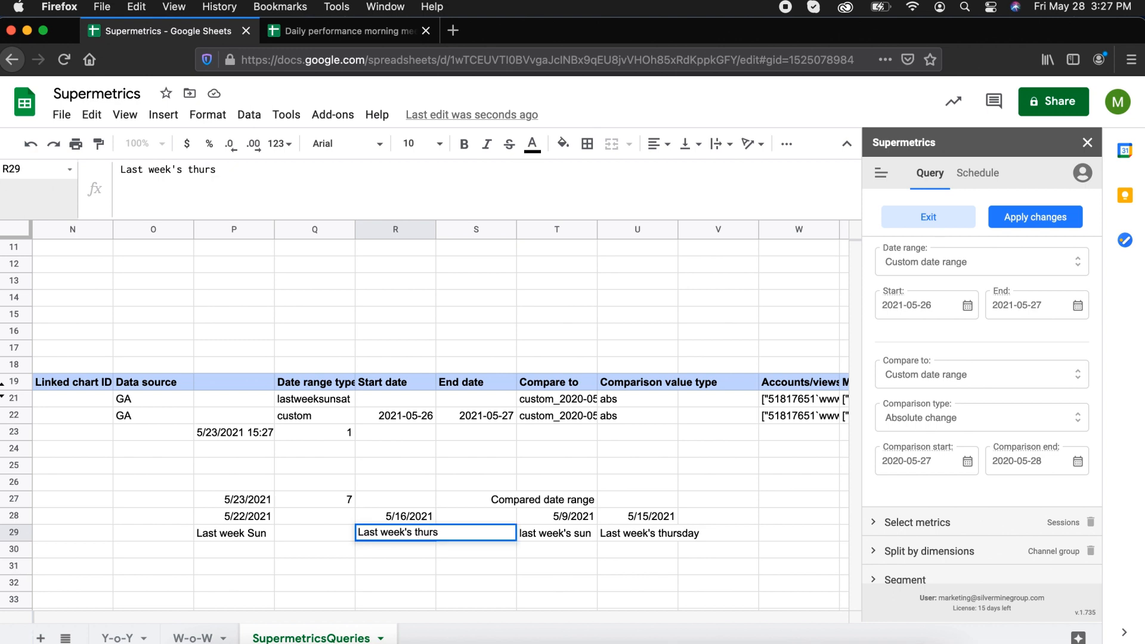
type("day")
key("Return")
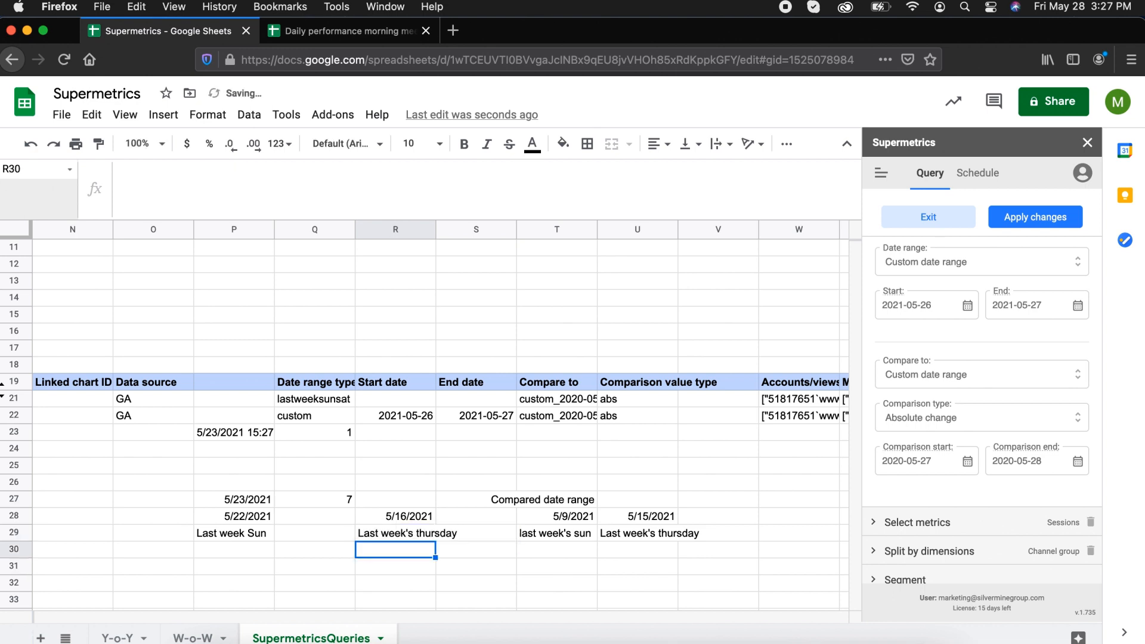
Step: Reword the comparison start label in T29 to "last to last week's sun"
key("Up")
key("Right")
key("Right")
key("Return")
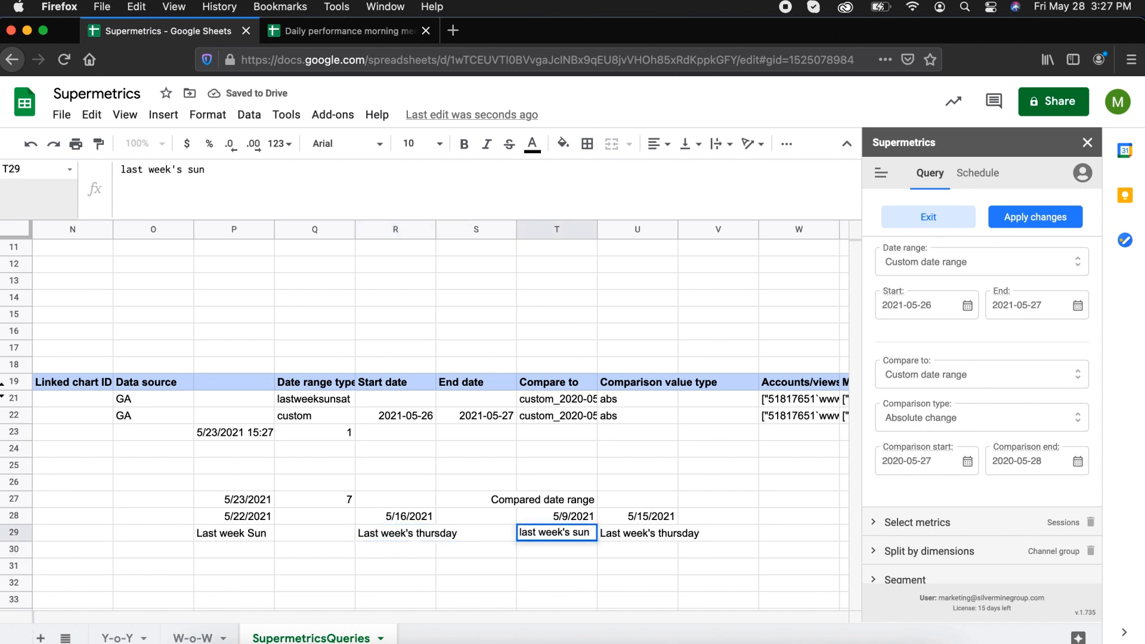
type("to a")
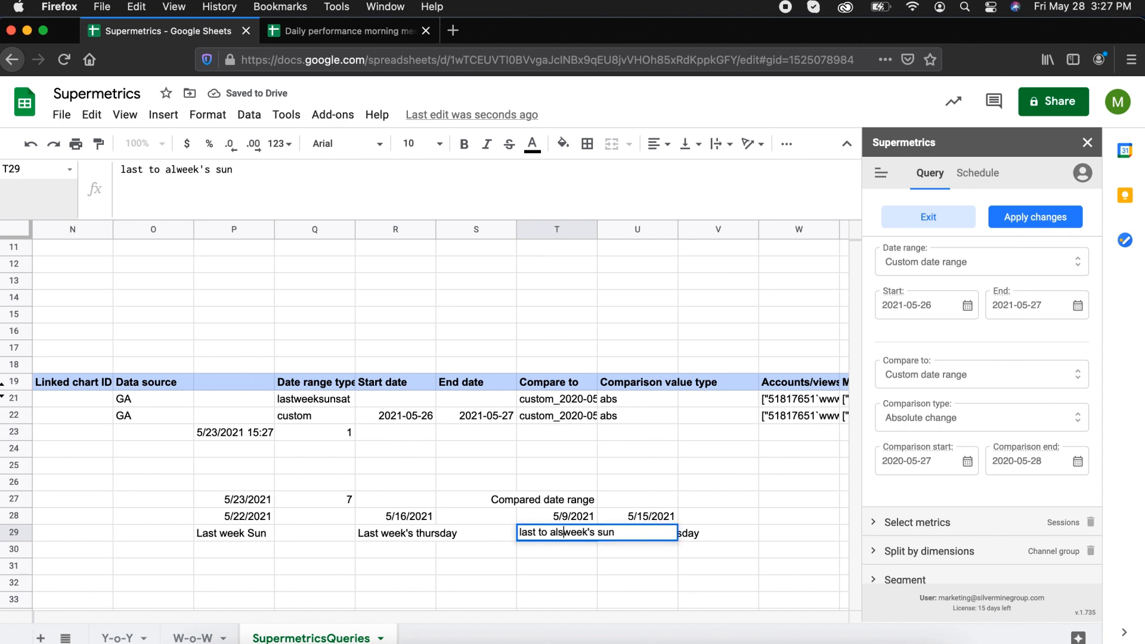
key("BackSpace")
type("lat")
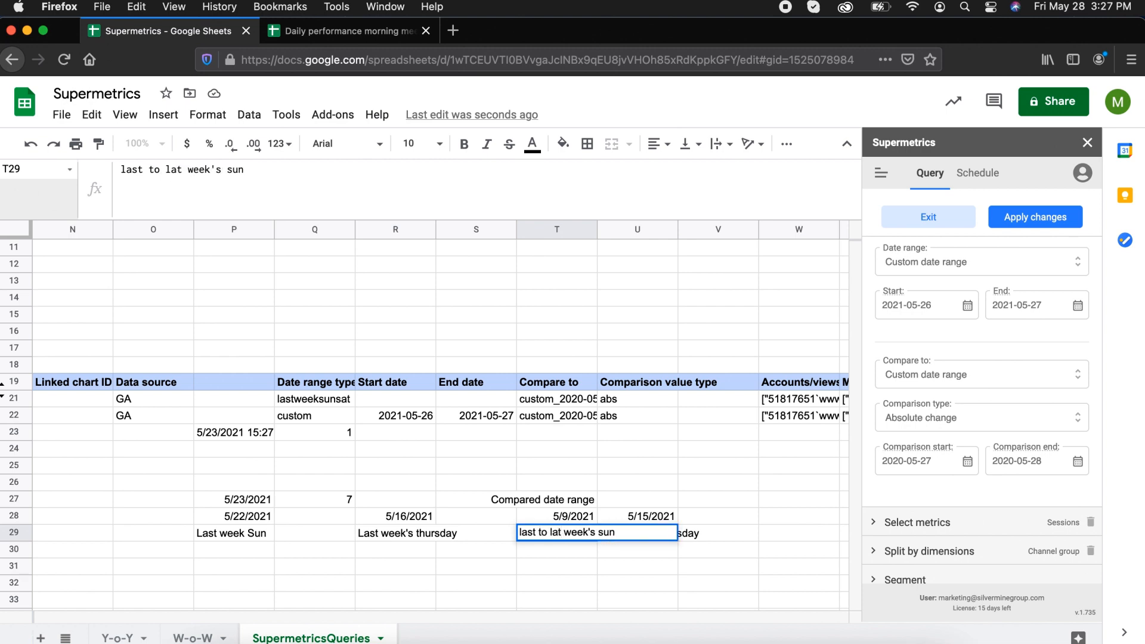
key("BackSpace")
key("BackSpace")
type("st")
key("Return")
Step: Reword the comparison end label in U29 to "Last to last week's thursday"
key("Up")
key("Right")
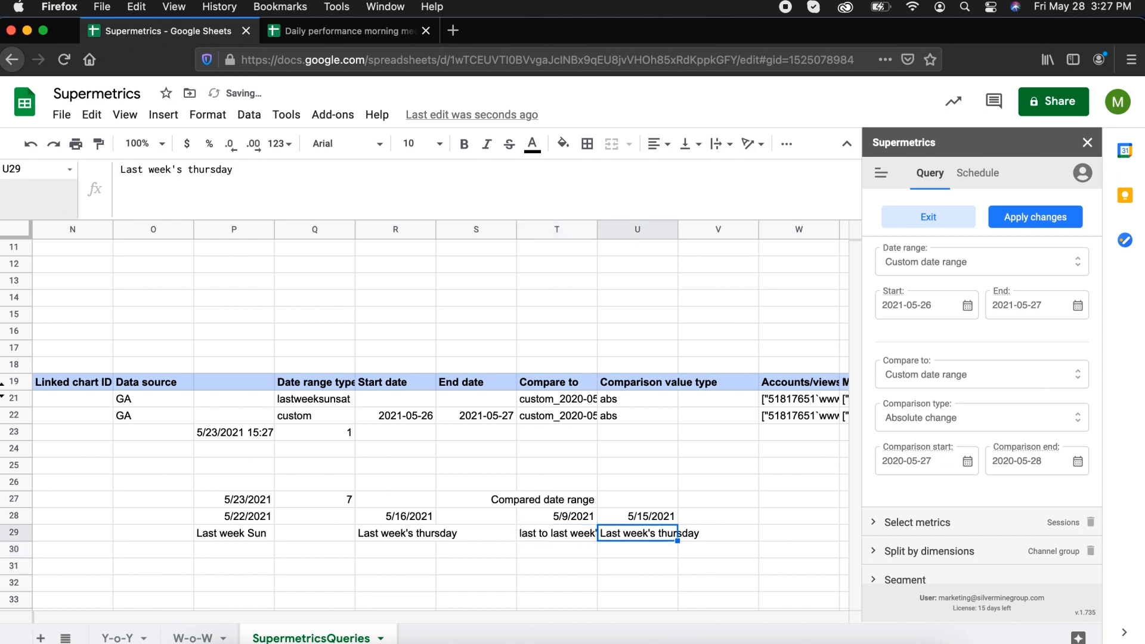
key("Return")
left_click(647, 532)
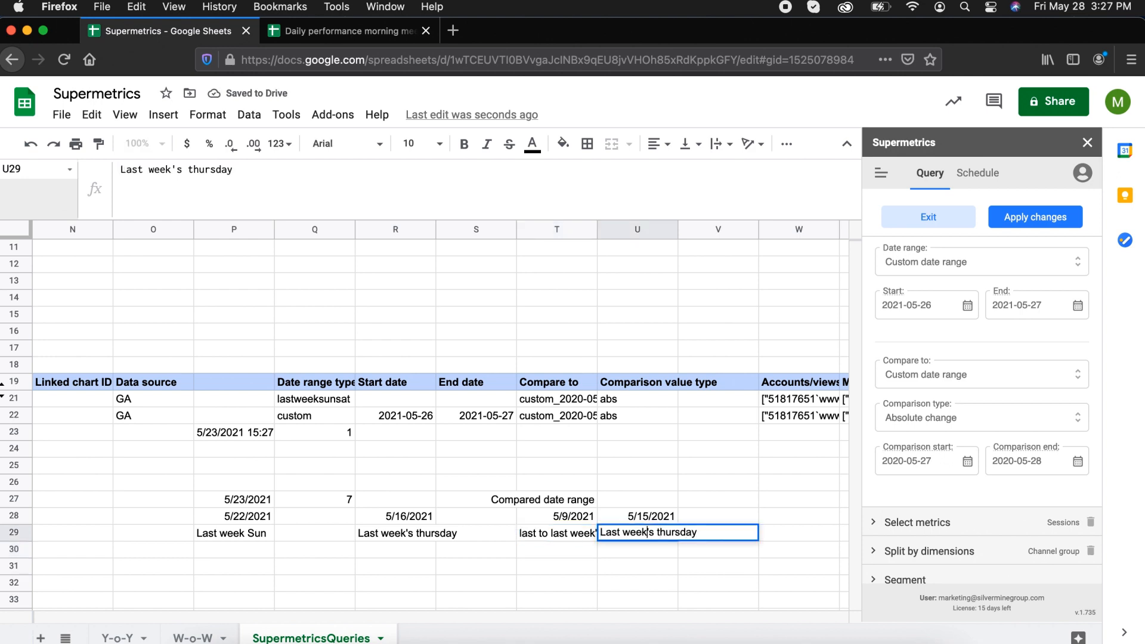
type("to last")
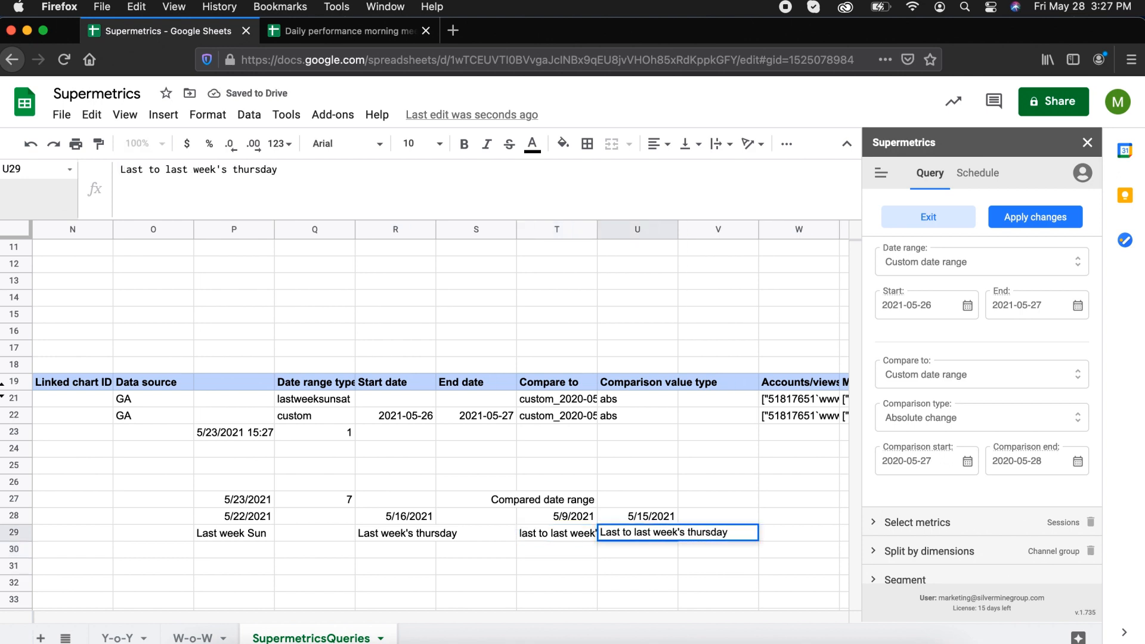
key("Return")
key("Up")
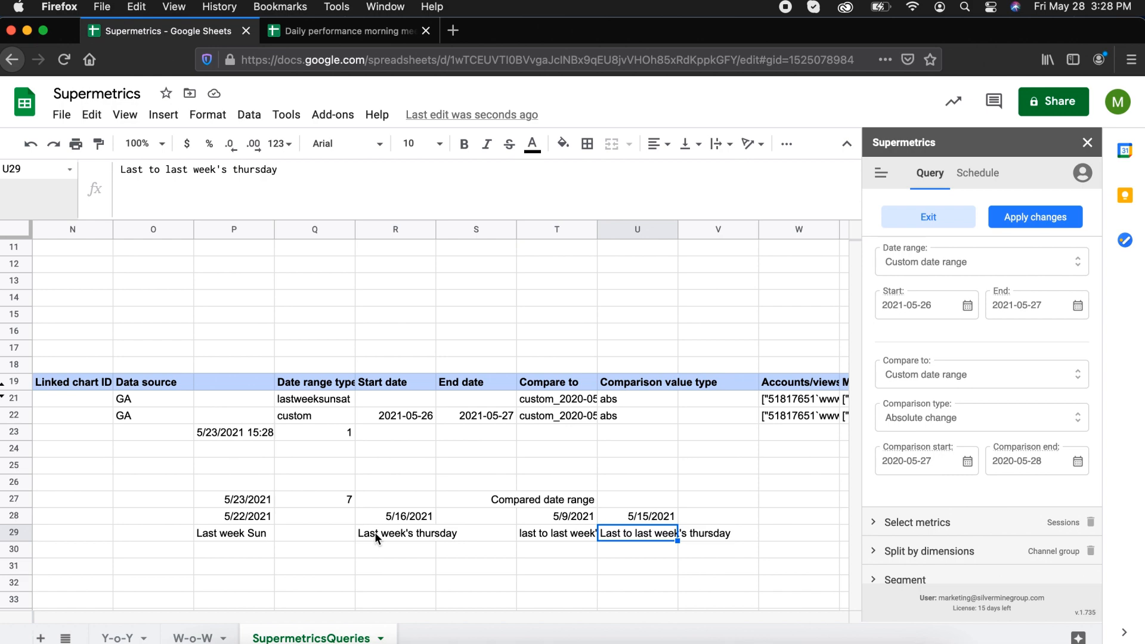
Step: Switch to the Y-o-Y sheet and refresh all Supermetrics queries
scroll(374, 532, "left", 4)
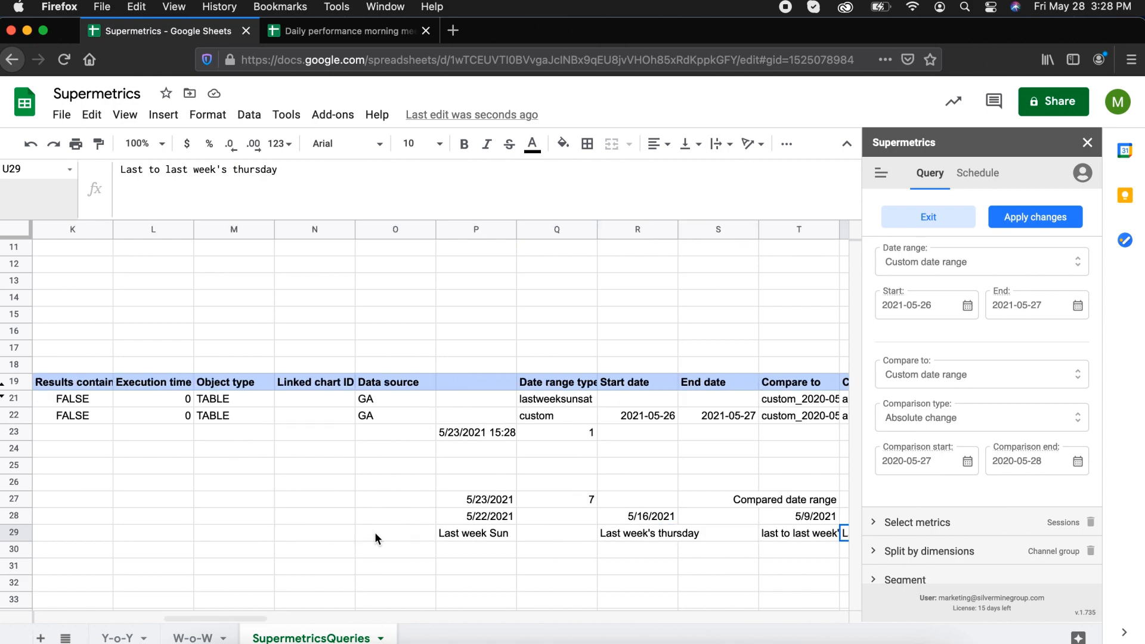
scroll(374, 532, "right", 3)
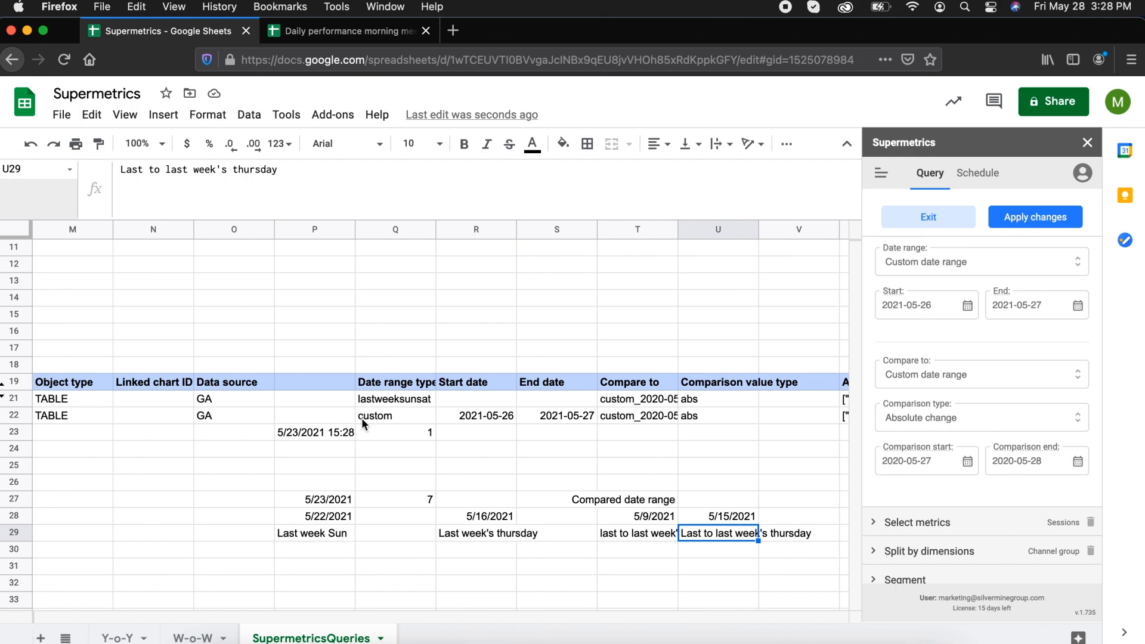
scroll(362, 418, "left", 12)
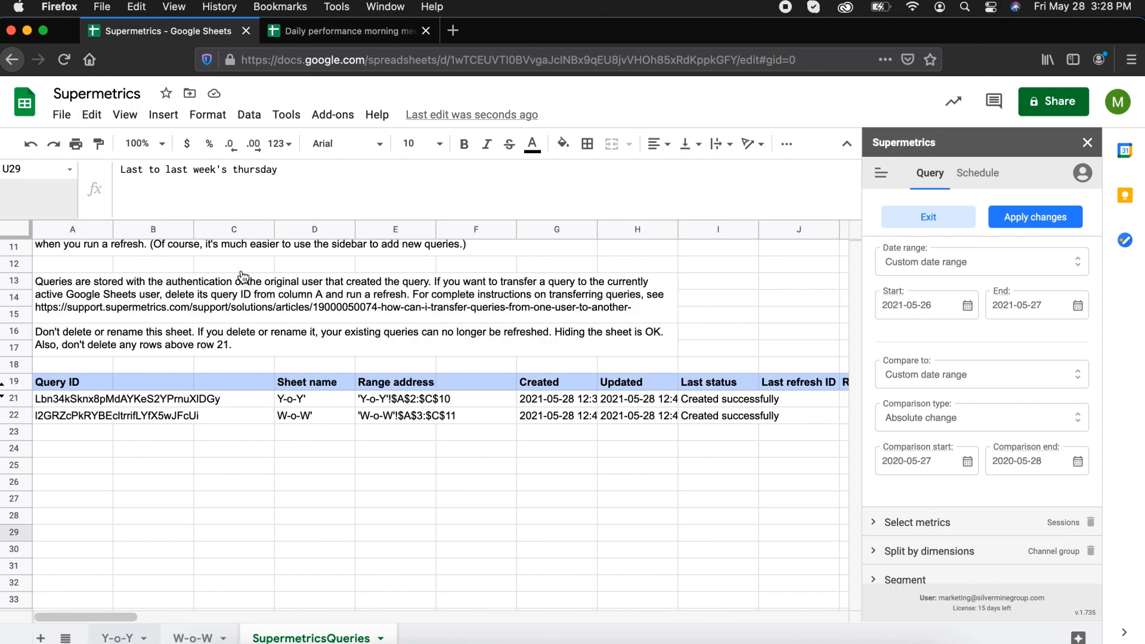
left_click(326, 116)
mouse_move(371, 209)
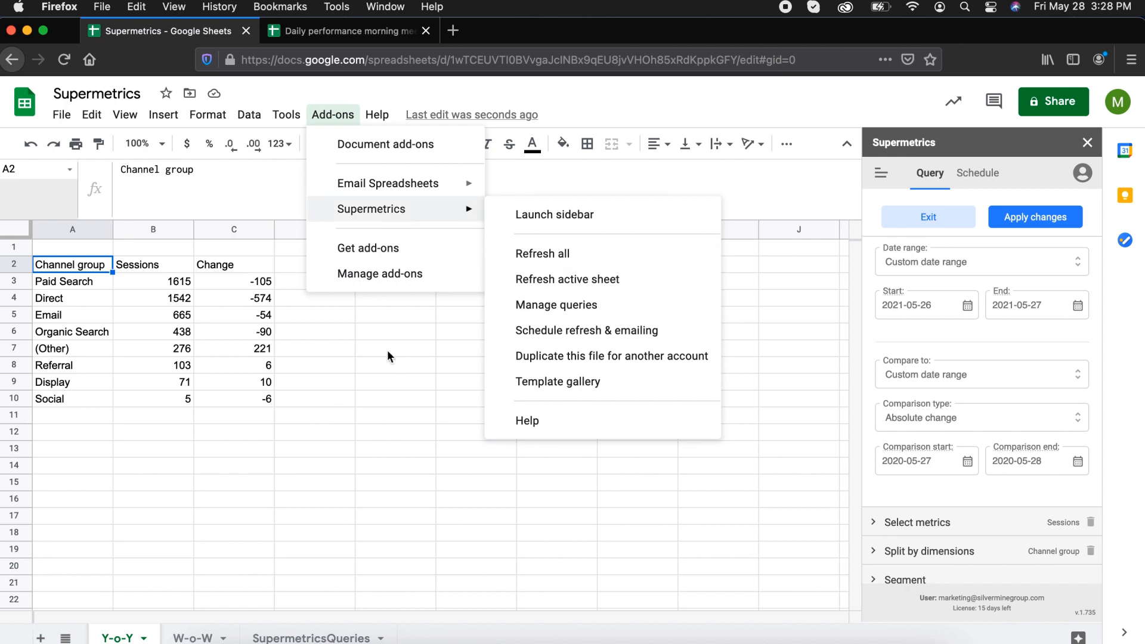
left_click(531, 252)
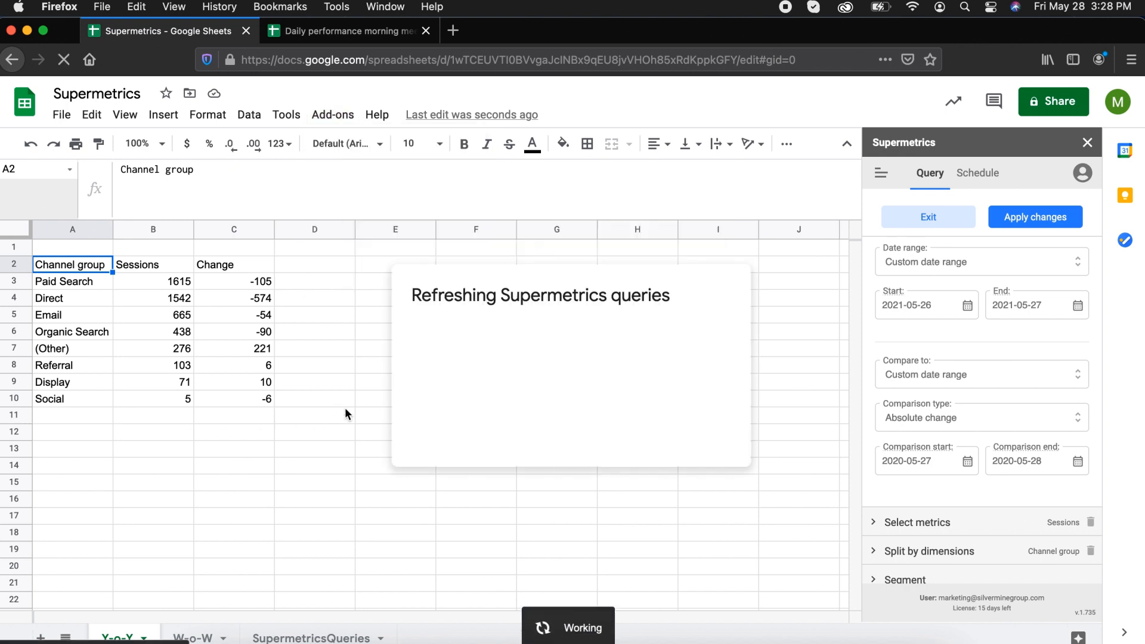